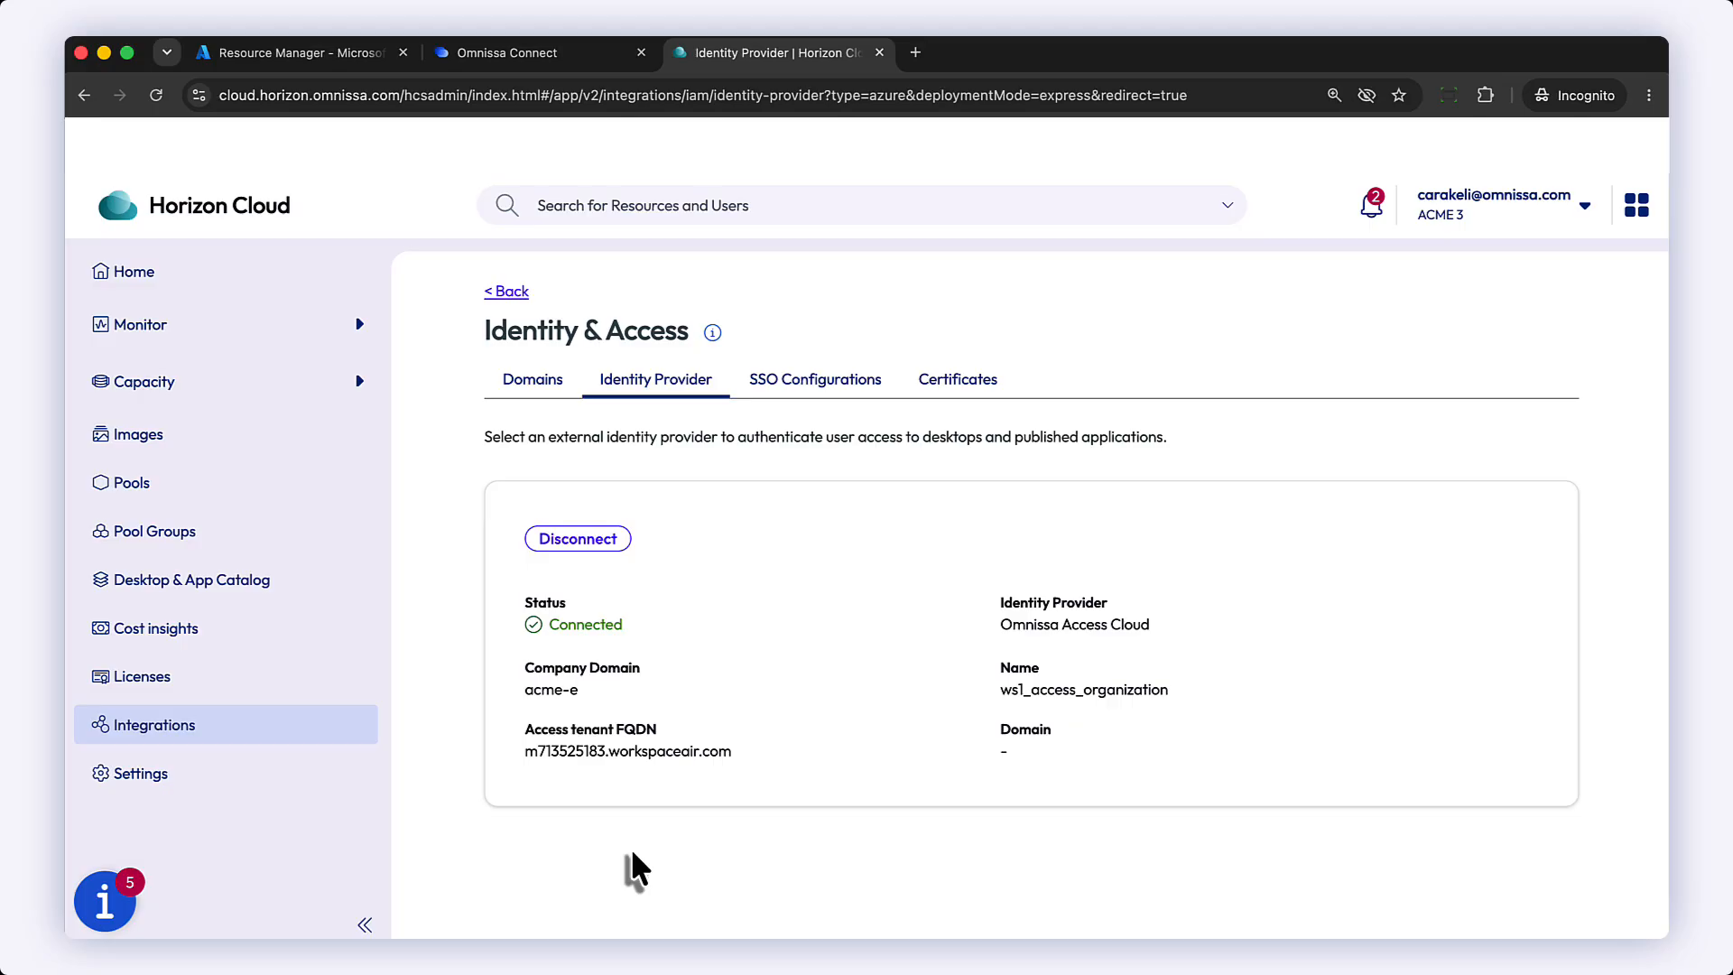
Step: Start an Express Onboarding deployment for Horizon Cloud Service with Microsoft Azure as the provider
left_click(531, 383)
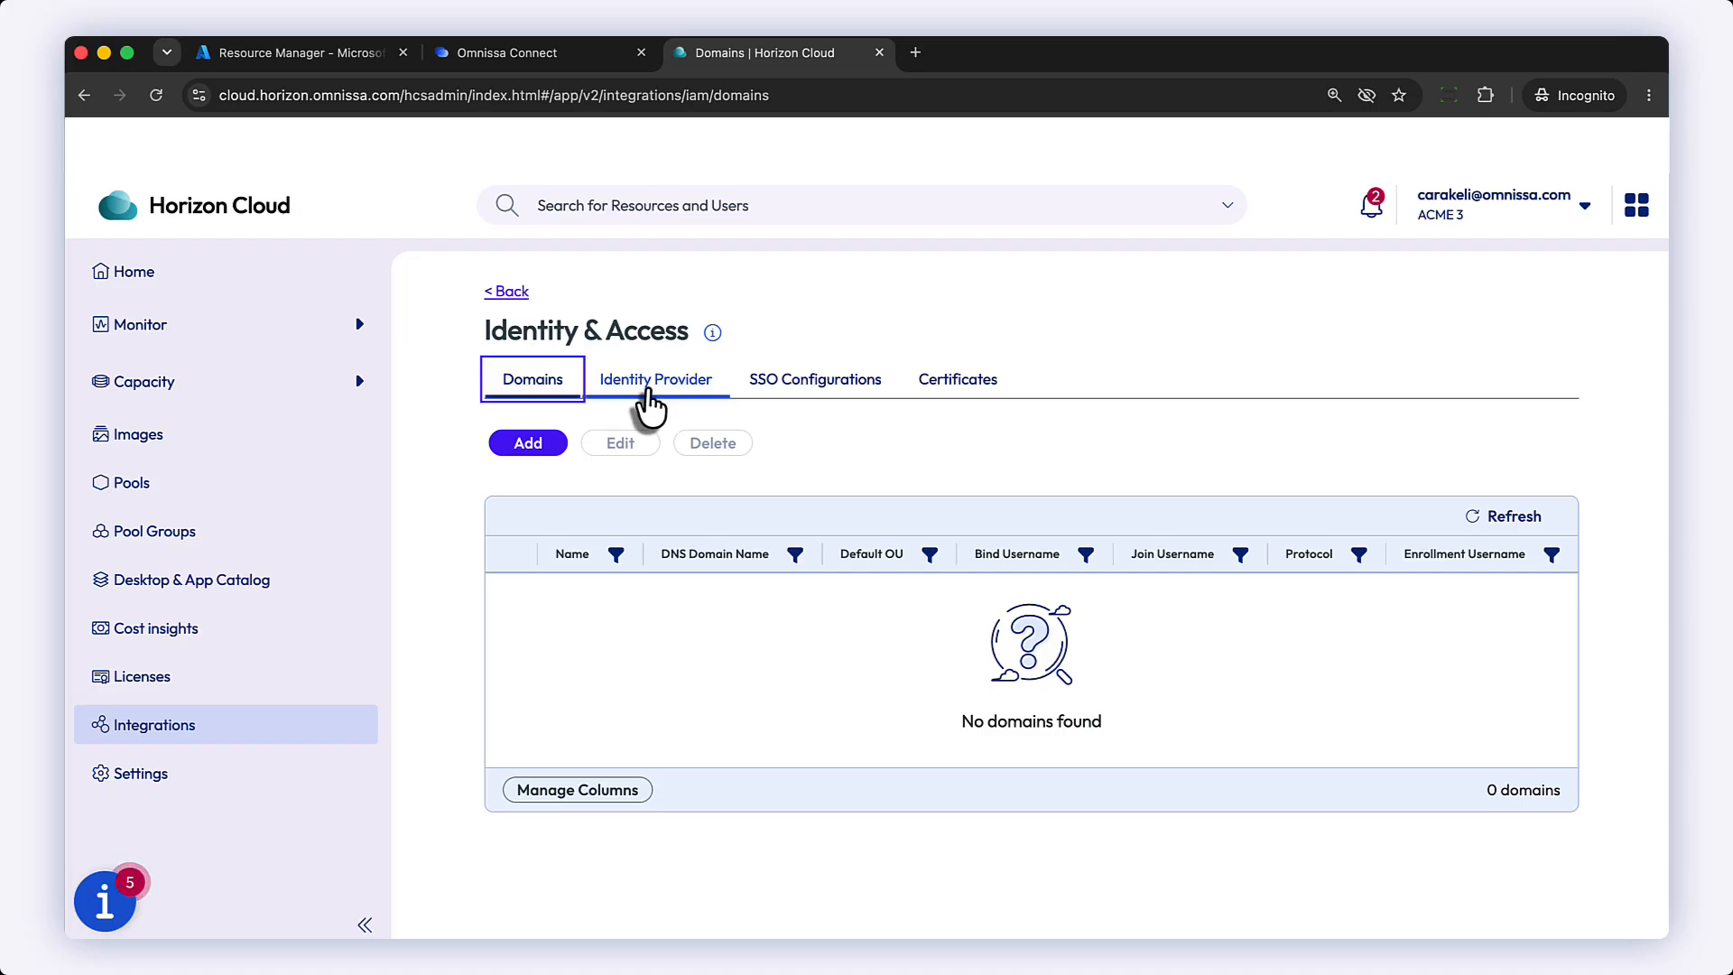
left_click(604, 383)
left_click(137, 282)
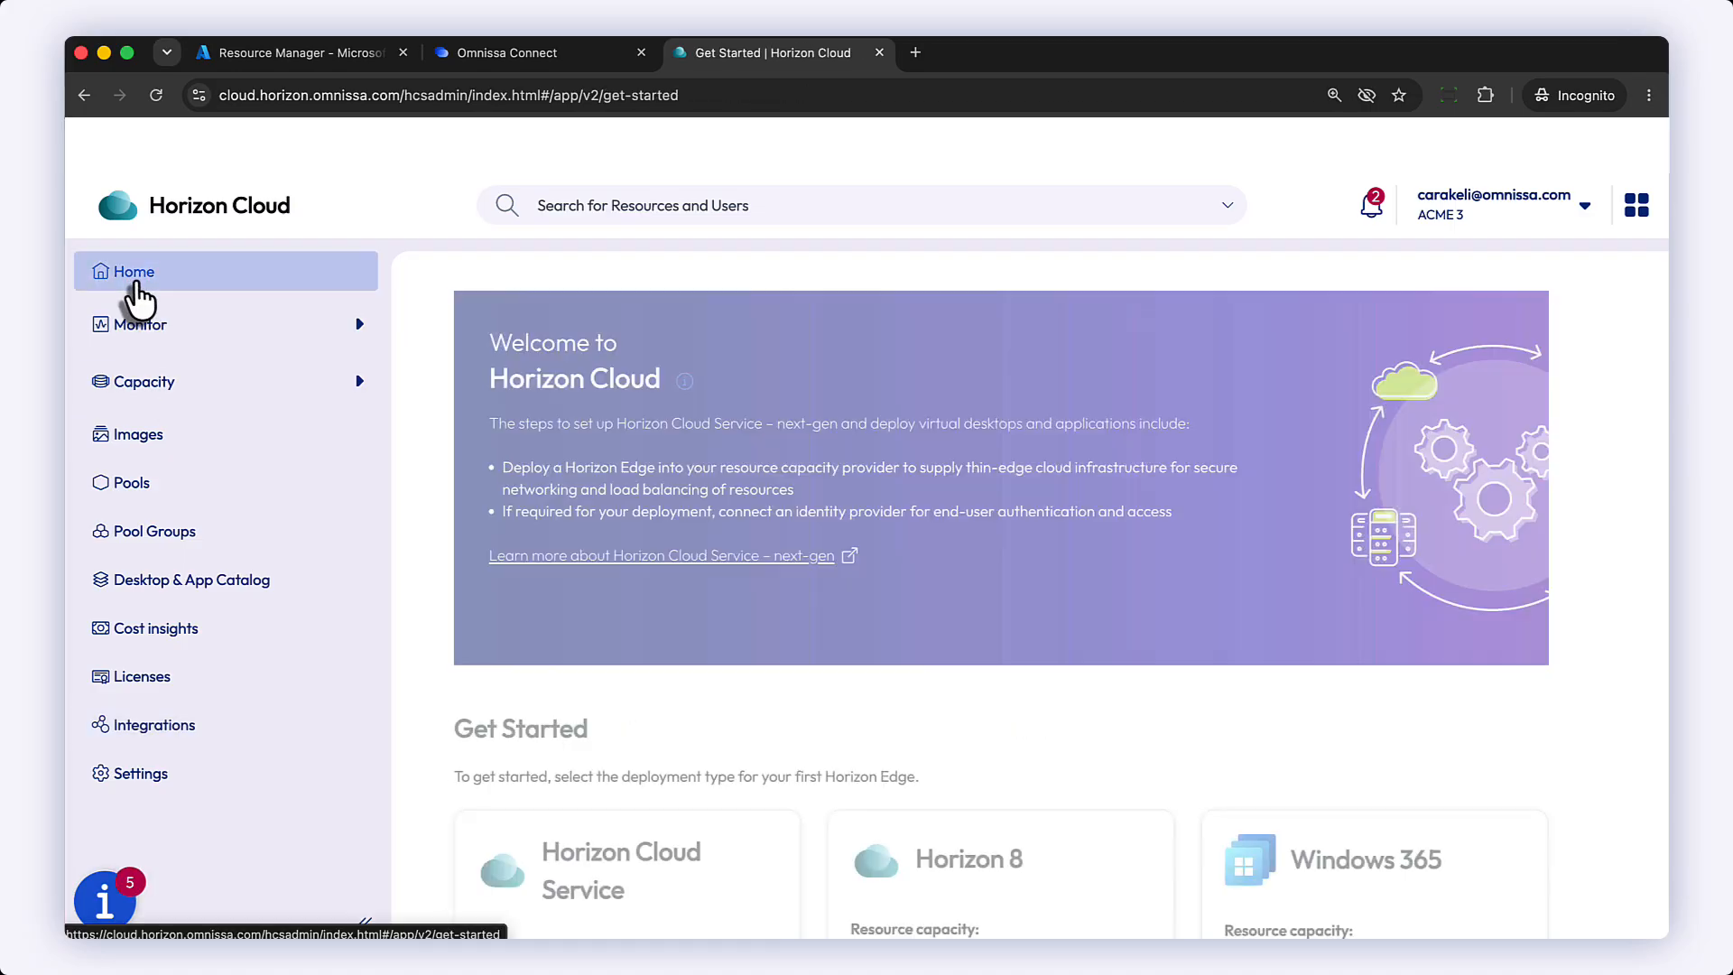
scroll(541, 632, "down", 3)
left_click(538, 853)
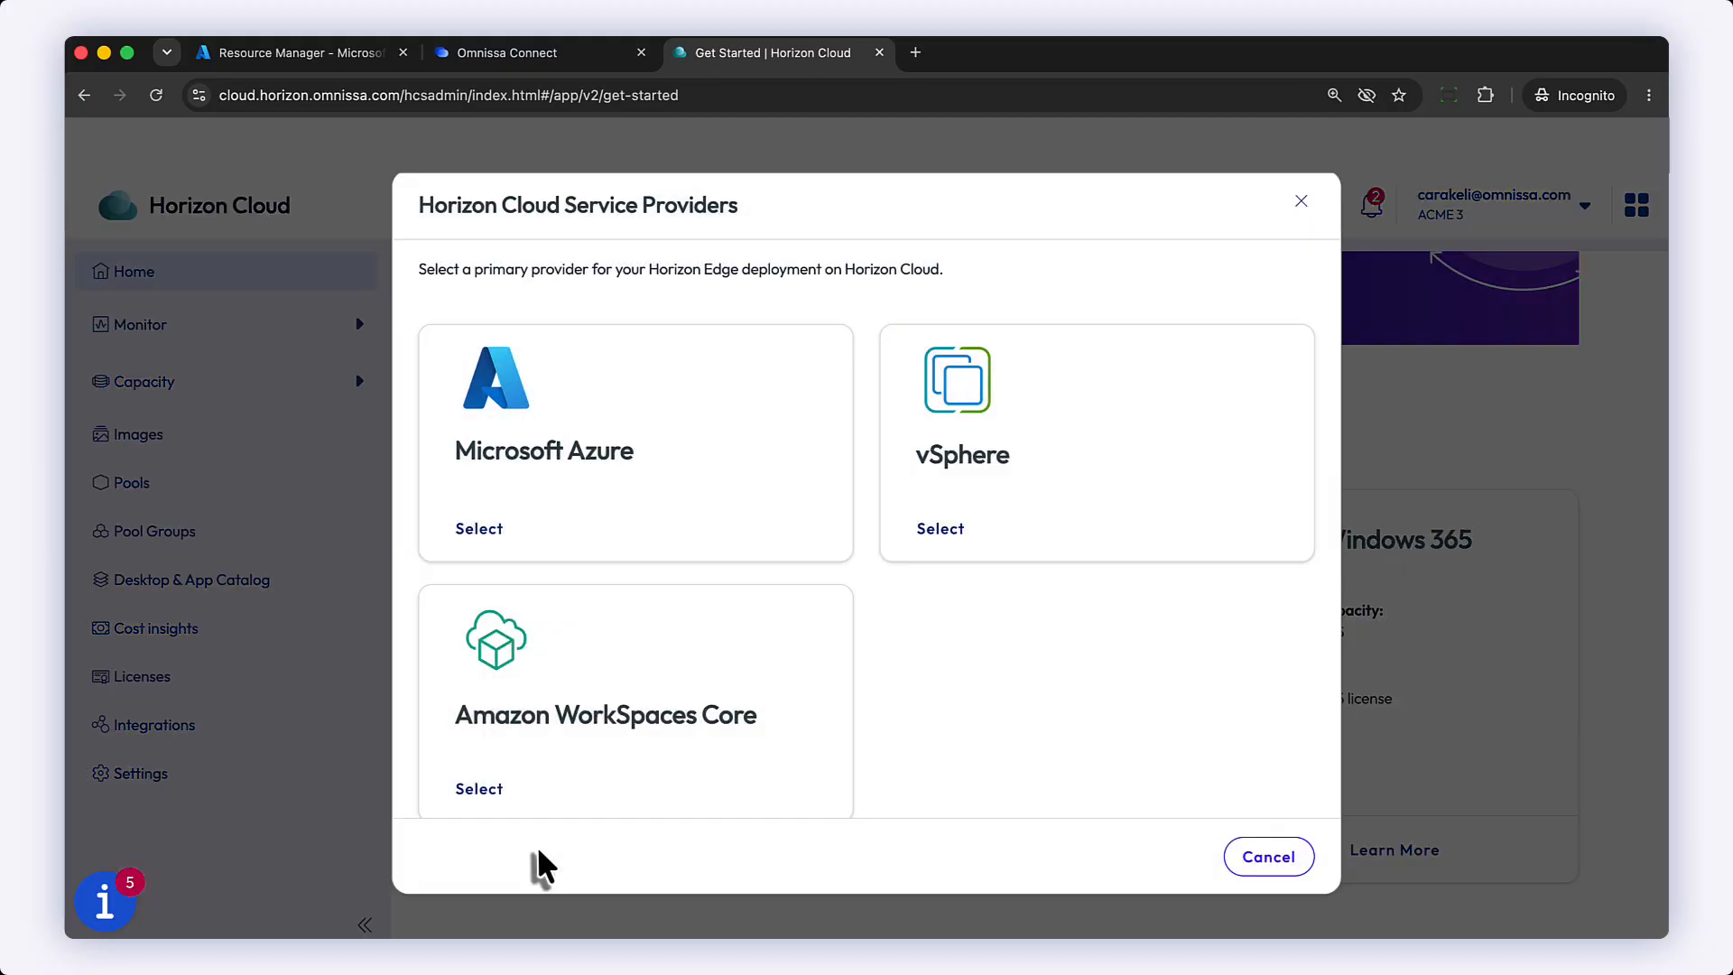
left_click(478, 528)
left_click(925, 627)
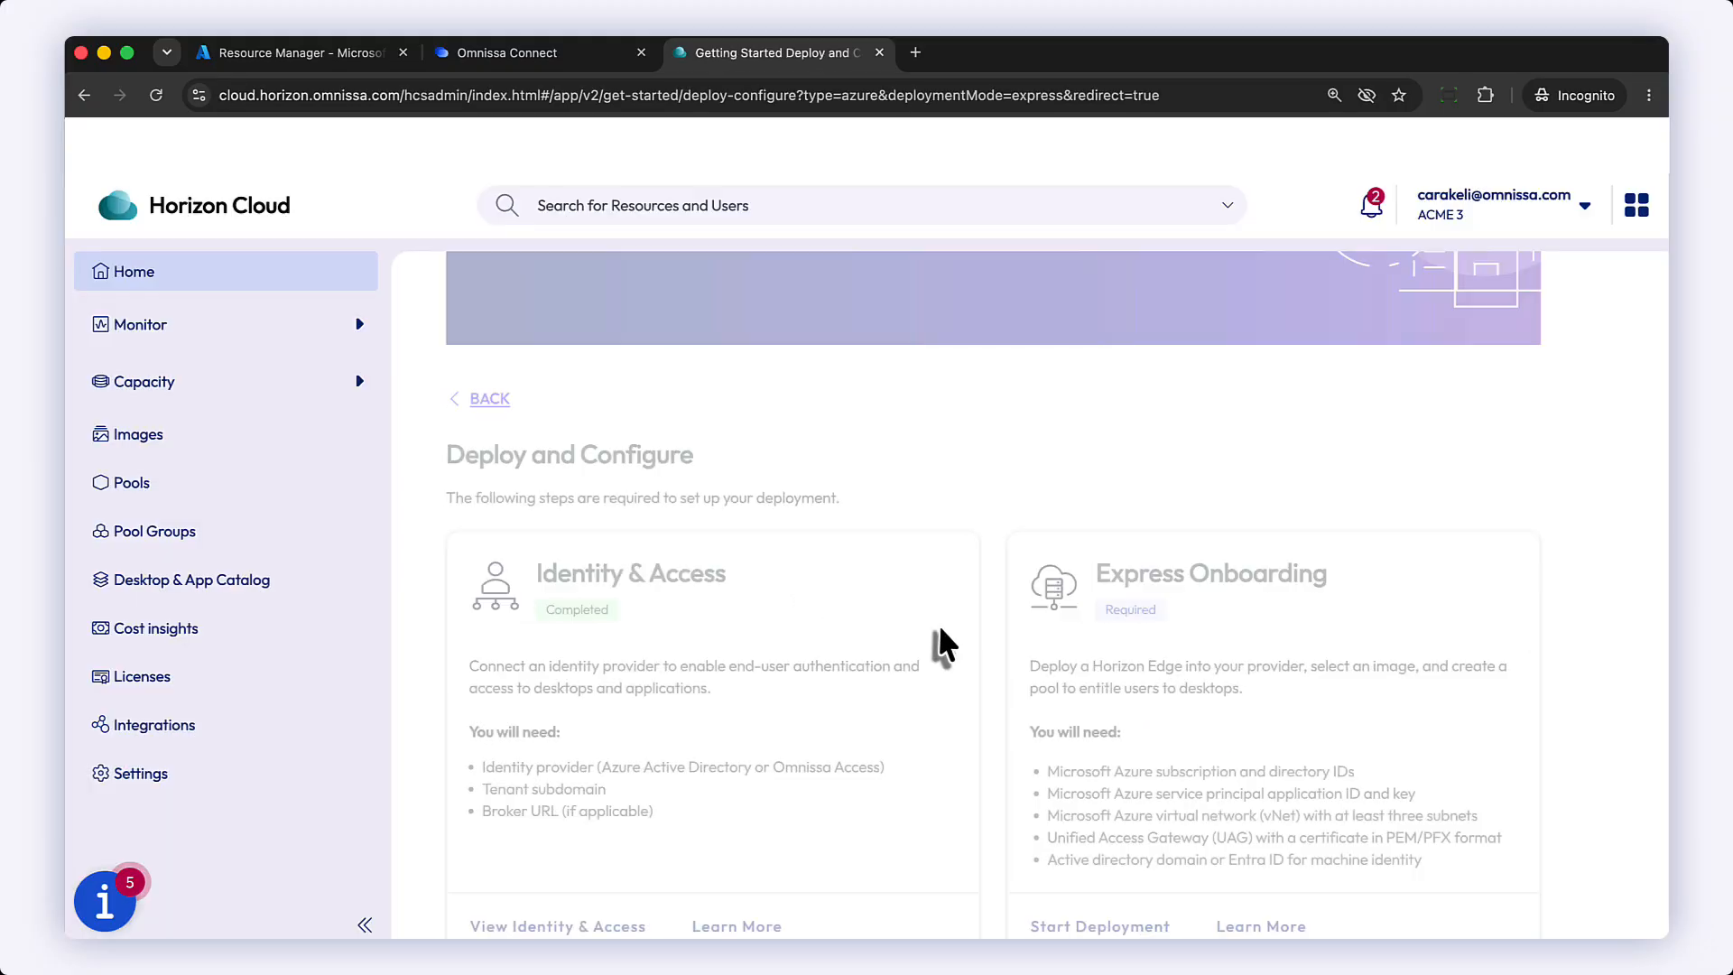
left_click(1139, 852)
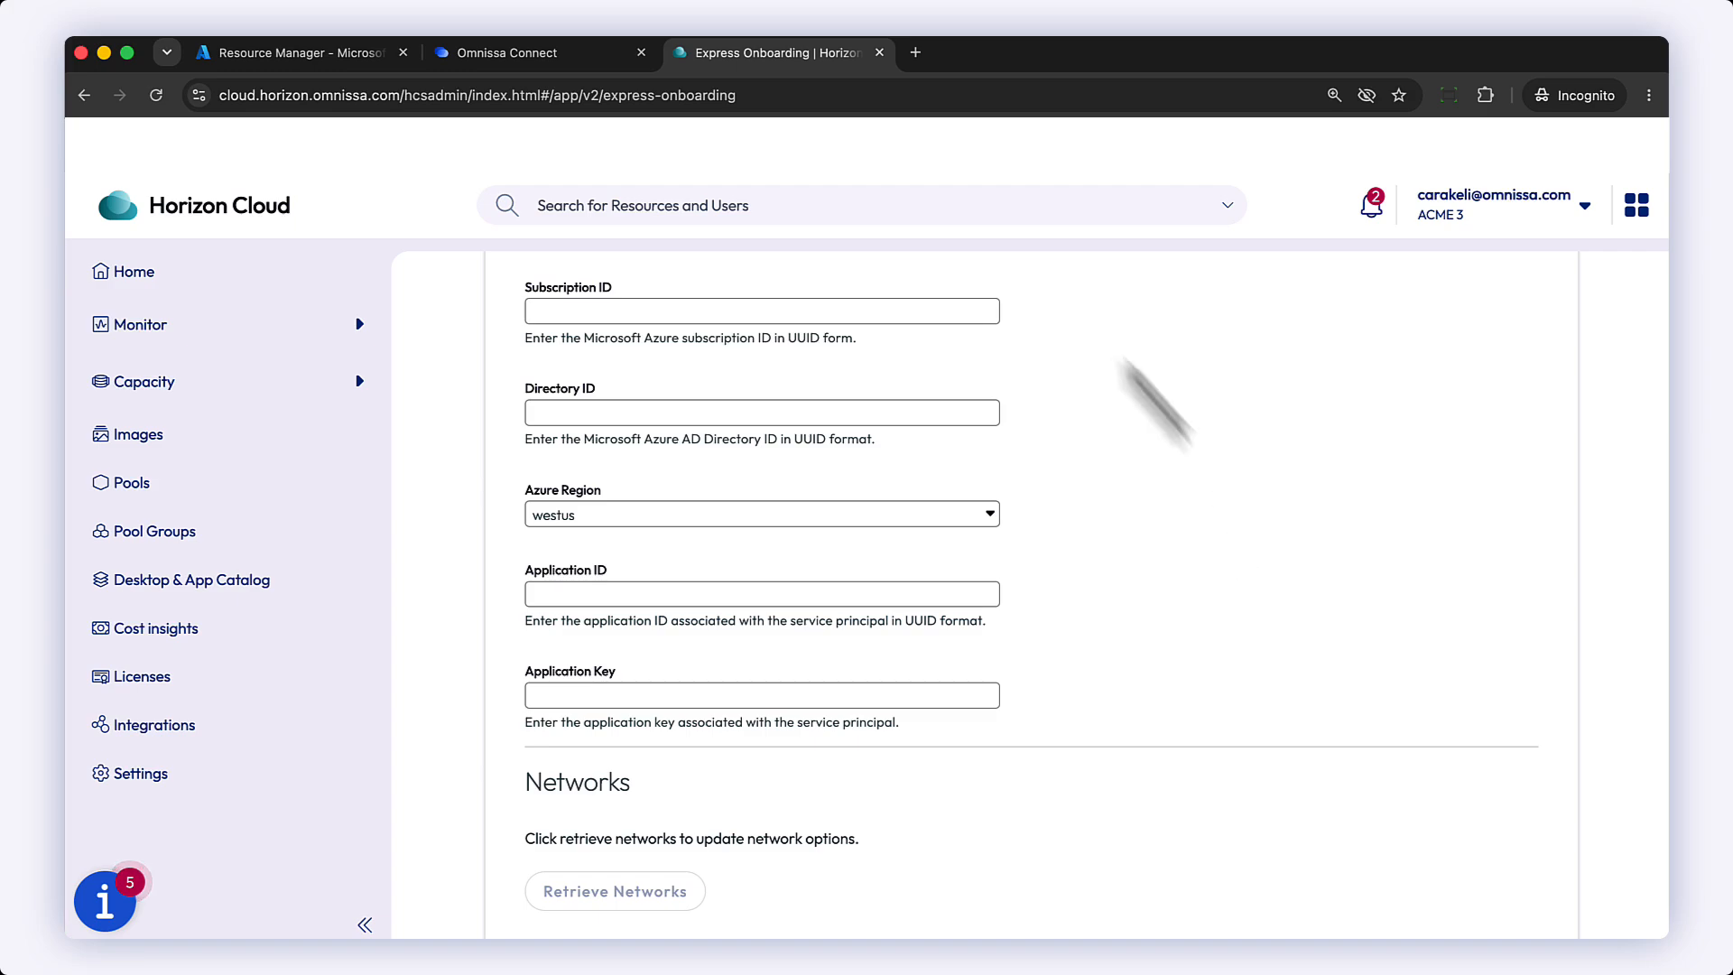
Step: Copy the subscription ID from the Azure portal subscription overview and paste it into the Subscription ID field
left_click(695, 307)
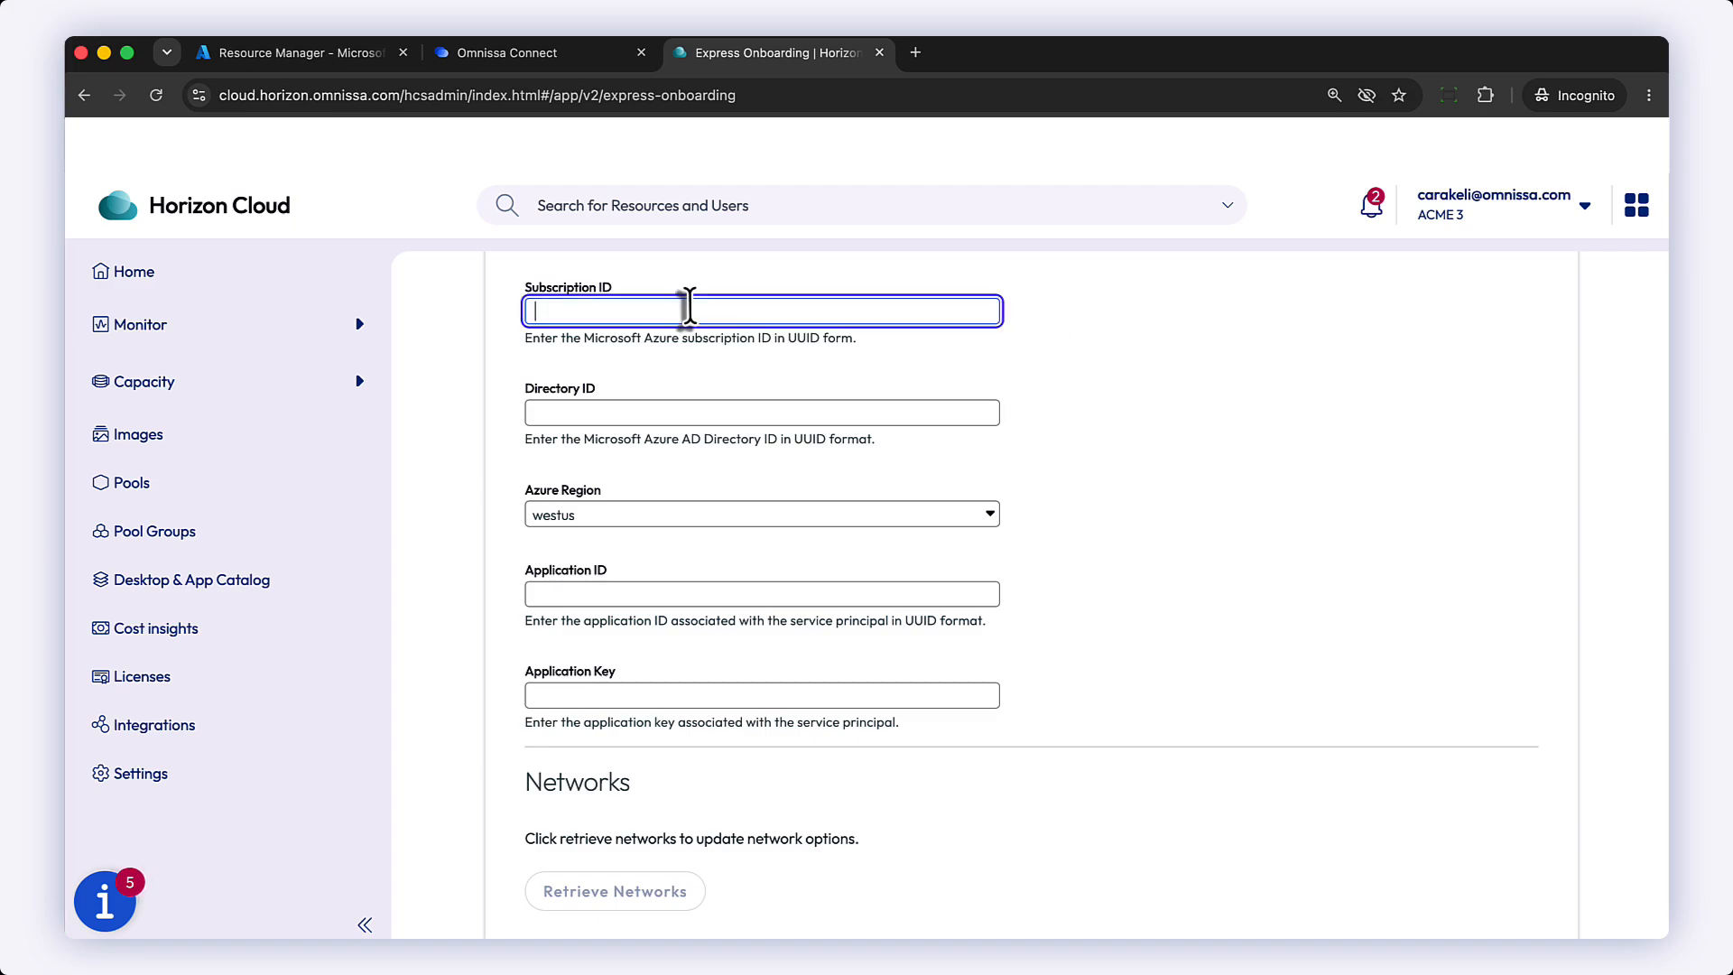
left_click(341, 56)
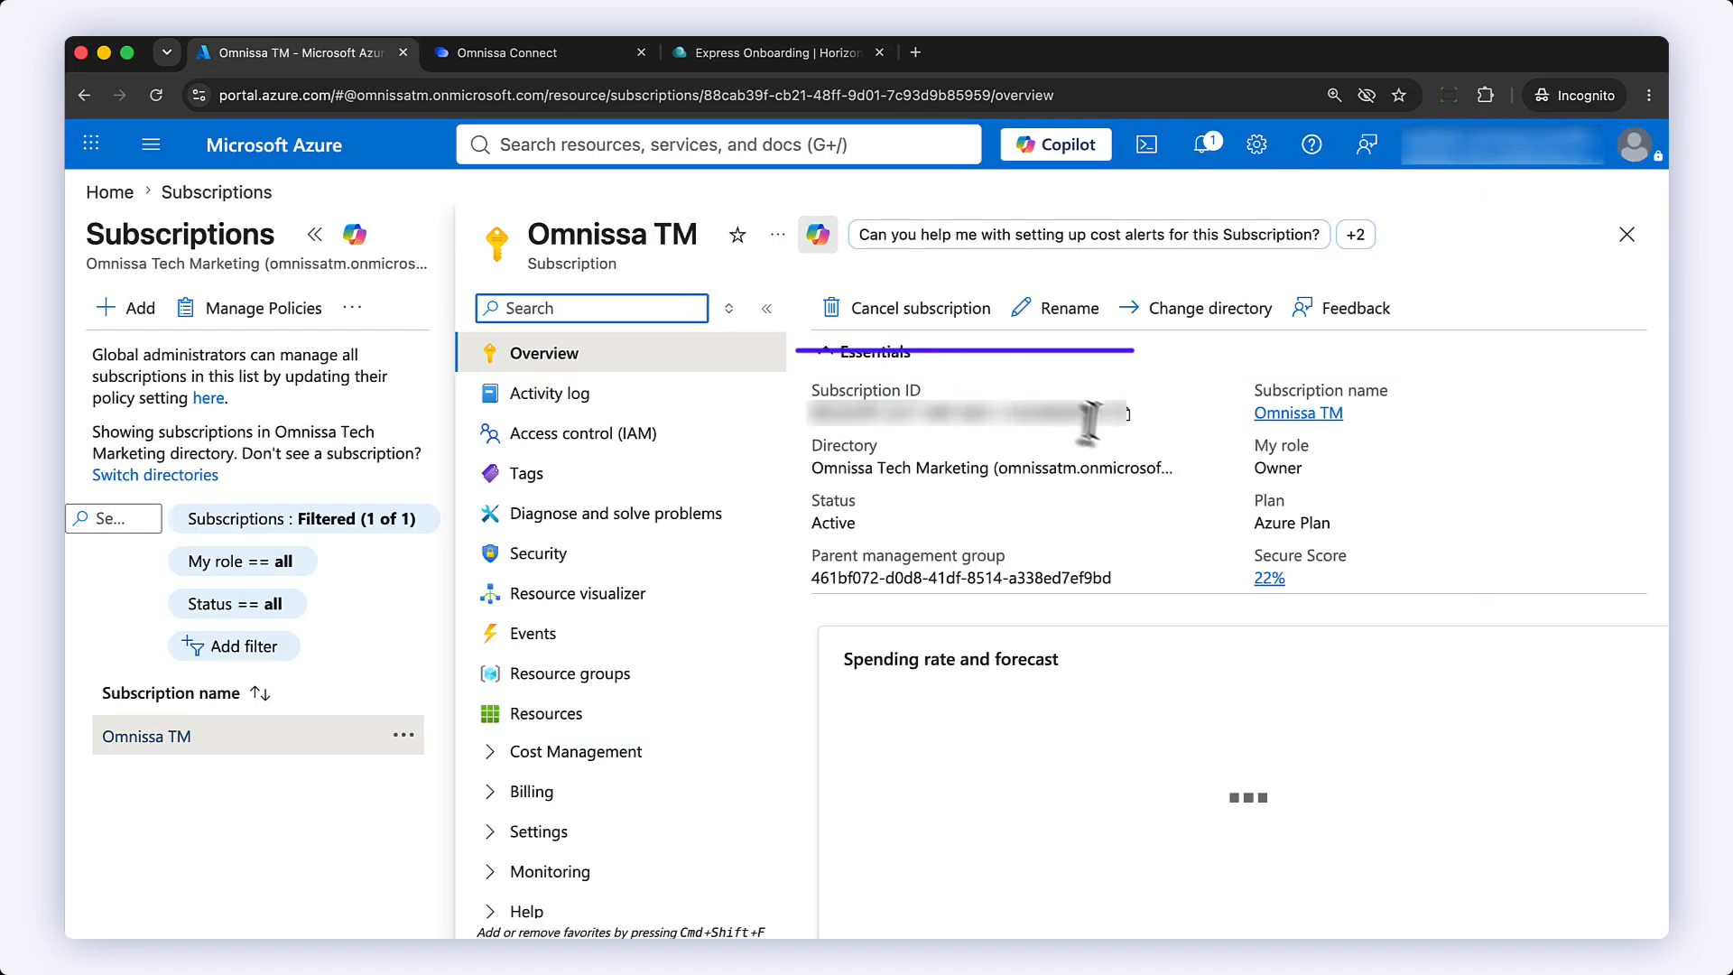
left_click(1128, 414)
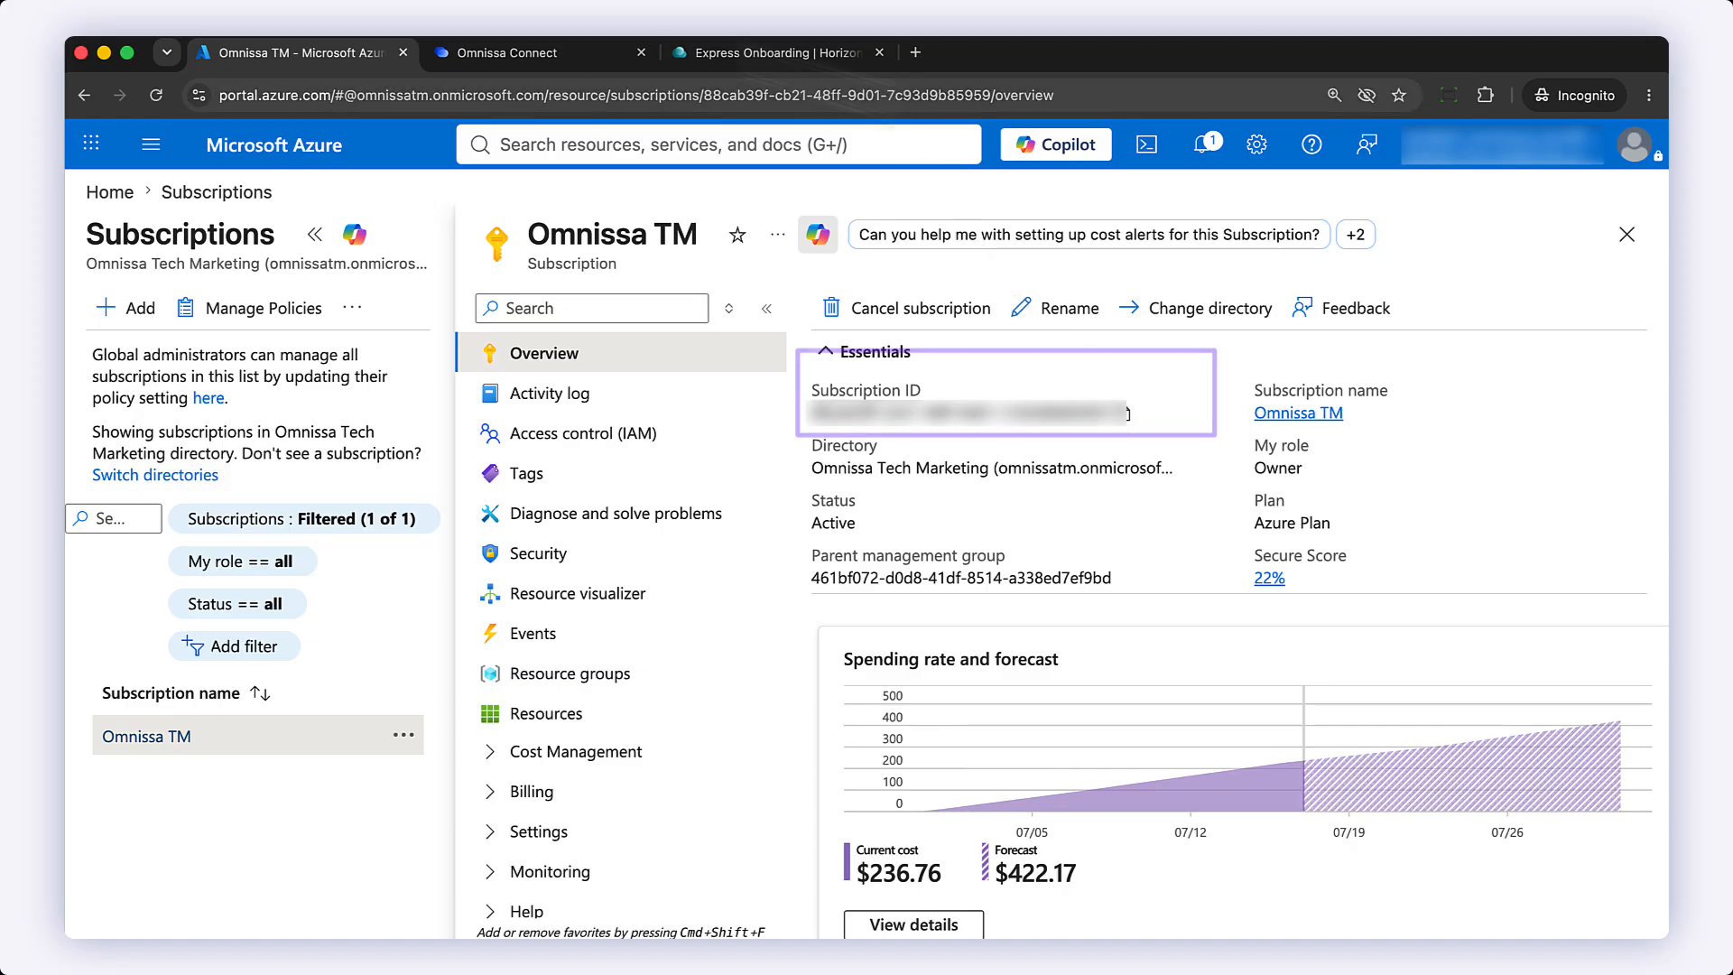
left_click(758, 53)
right_click(664, 308)
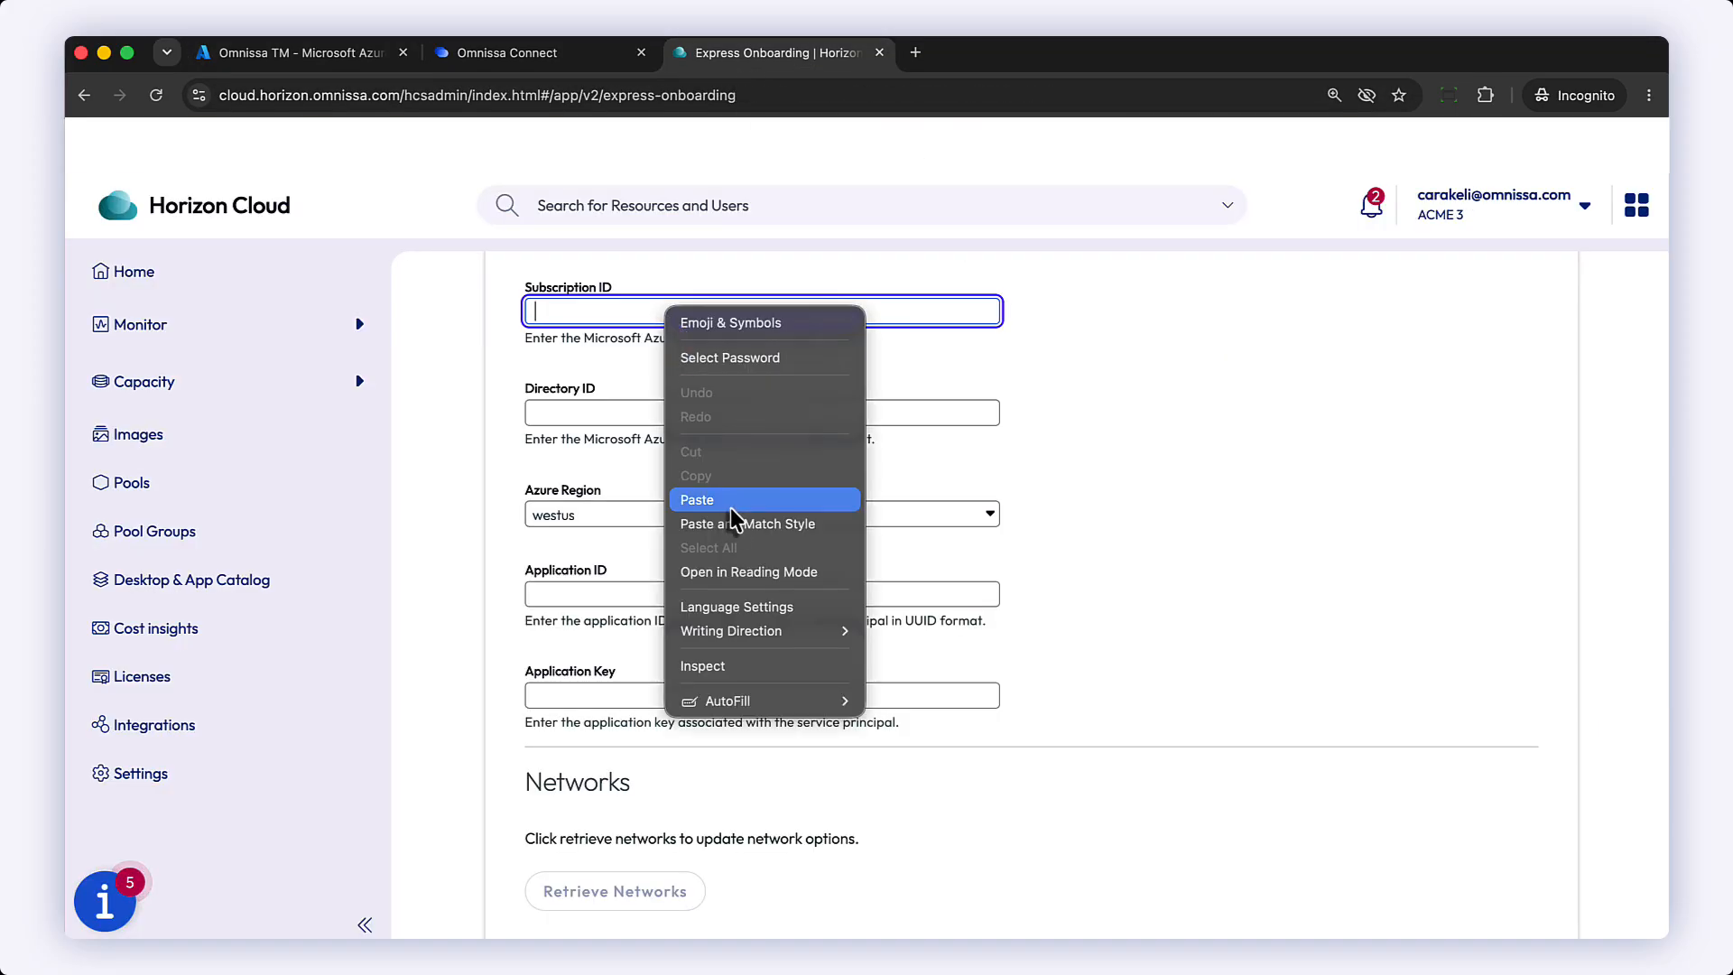
left_click(697, 499)
Step: Copy the tenant ID from the Azure directory overview into the Directory ID field, and set the Azure Region to eastus
left_click(665, 412)
left_click(346, 54)
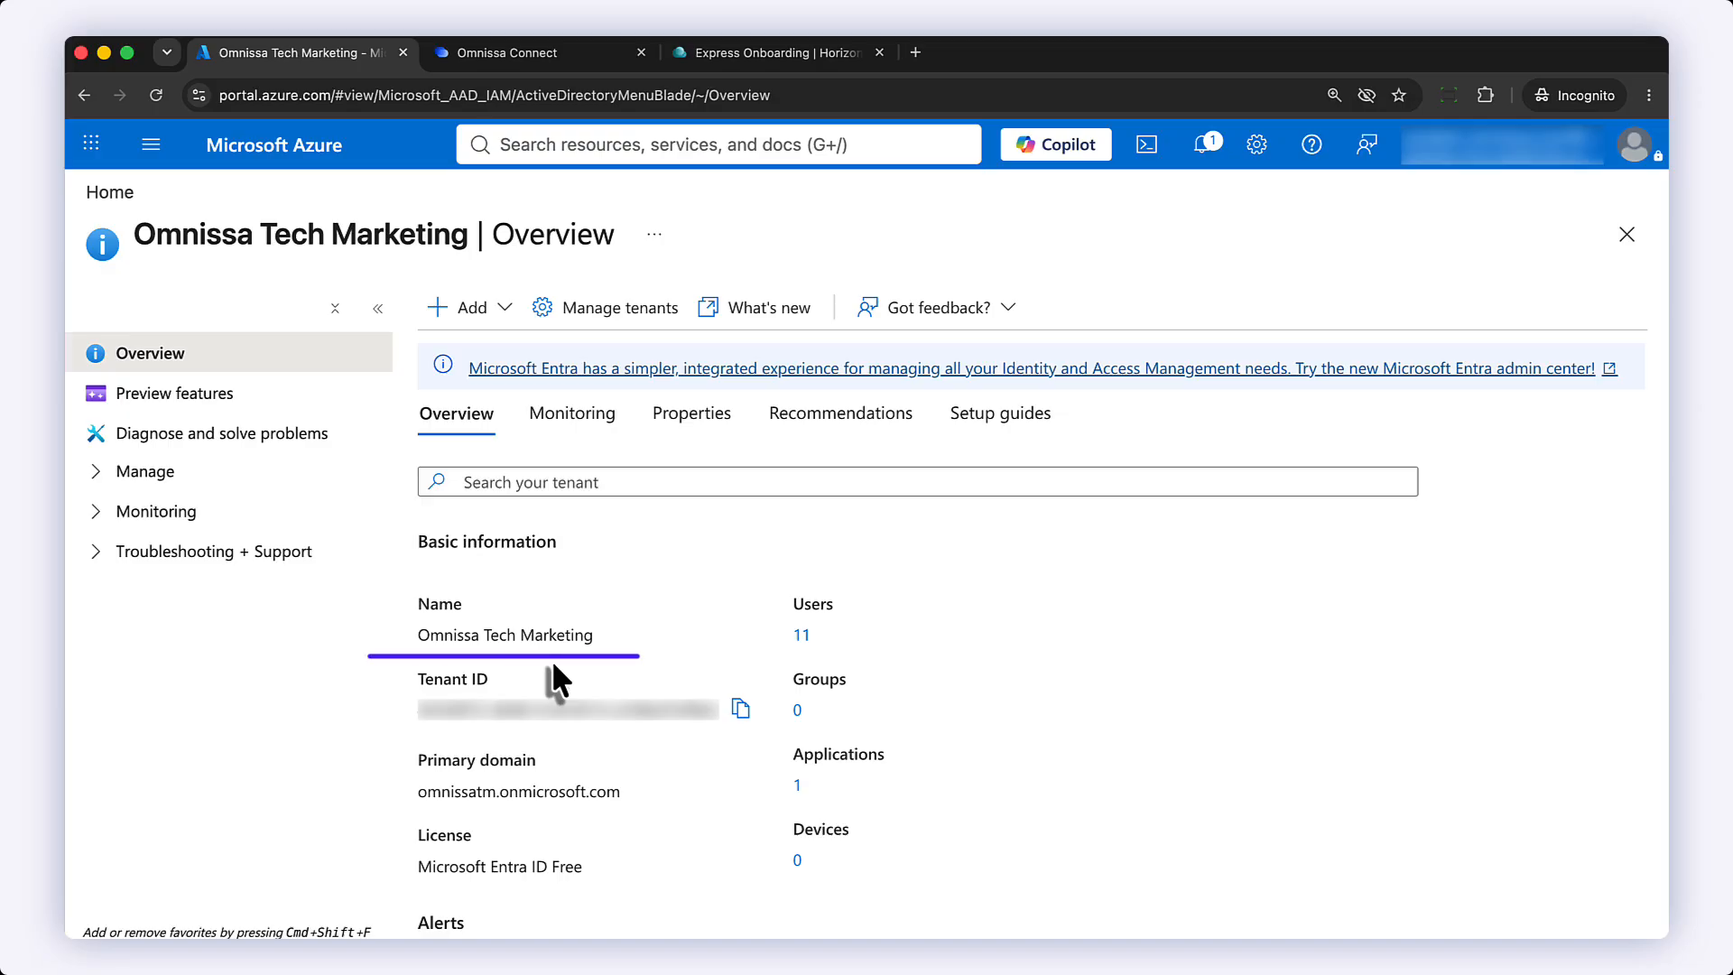
left_click(740, 711)
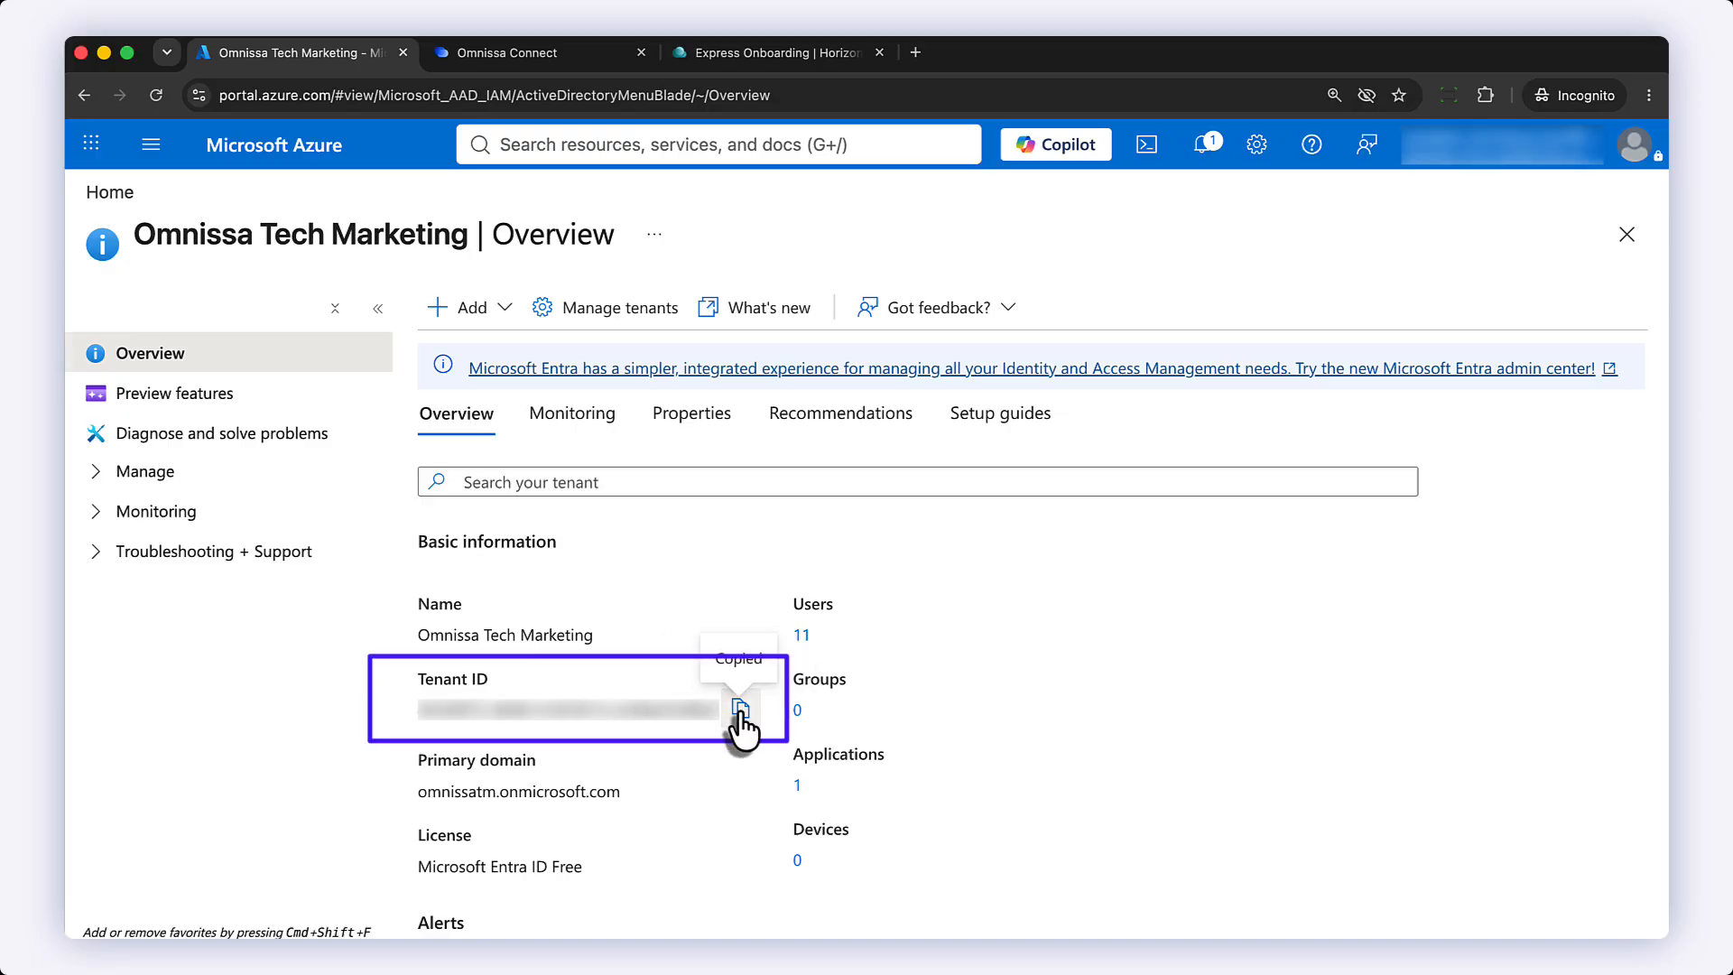
left_click(817, 56)
key("super+v")
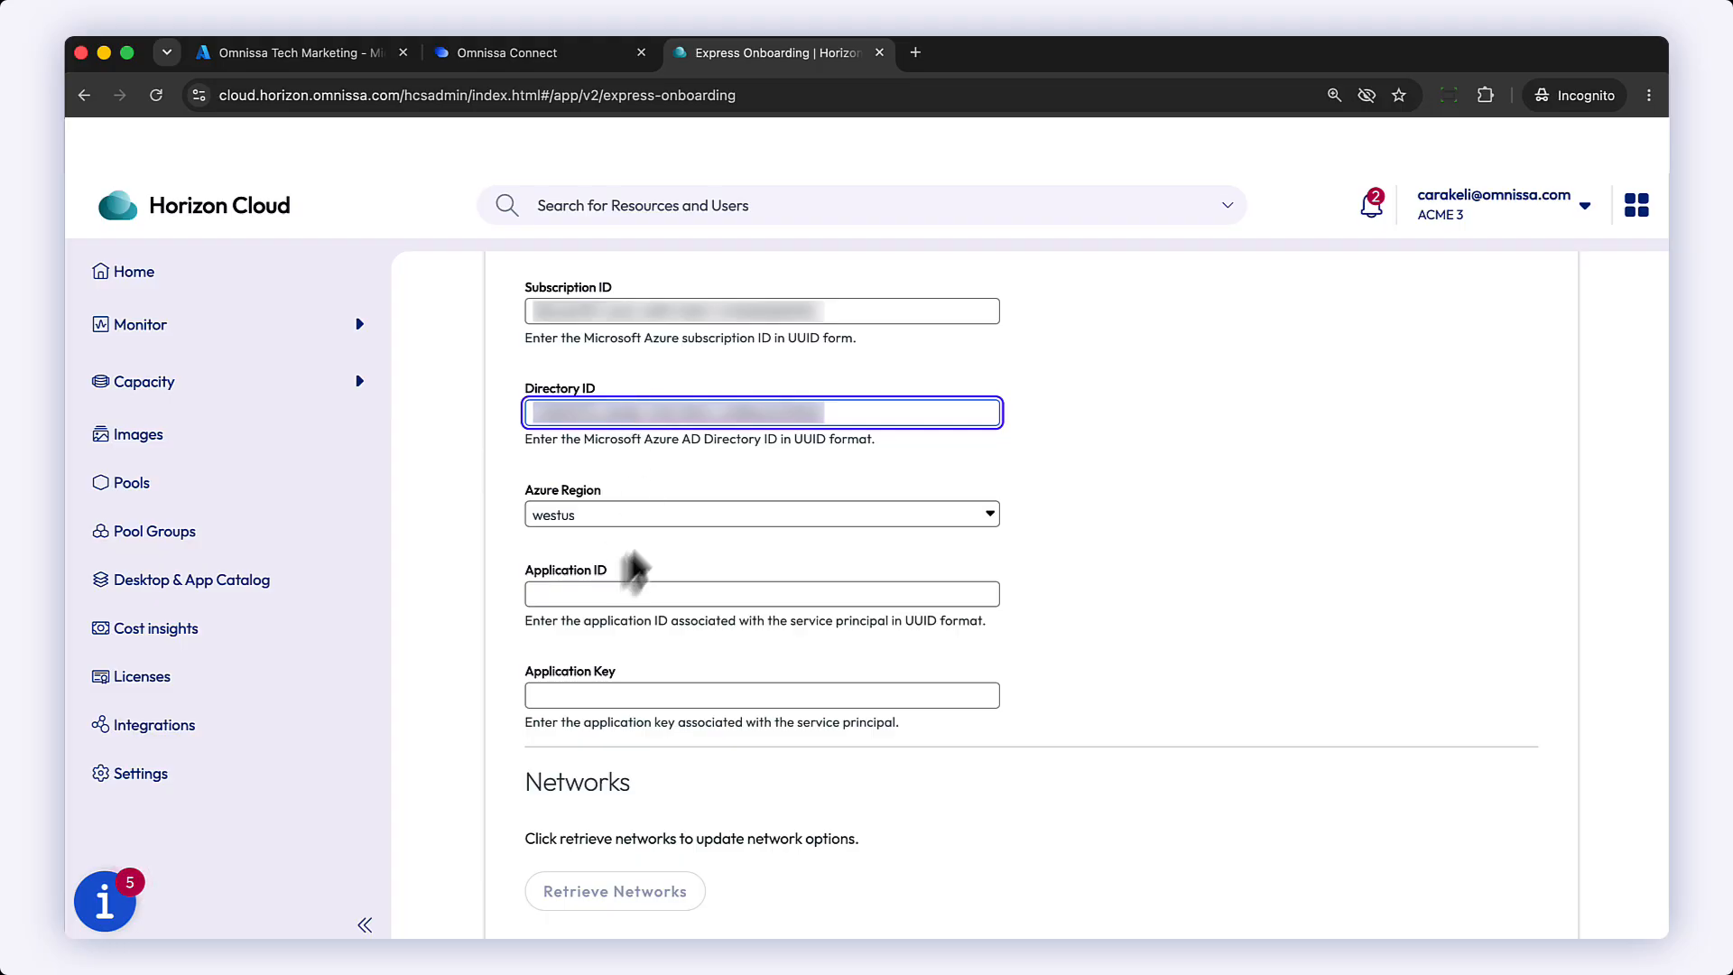
left_click(632, 517)
left_click(623, 612)
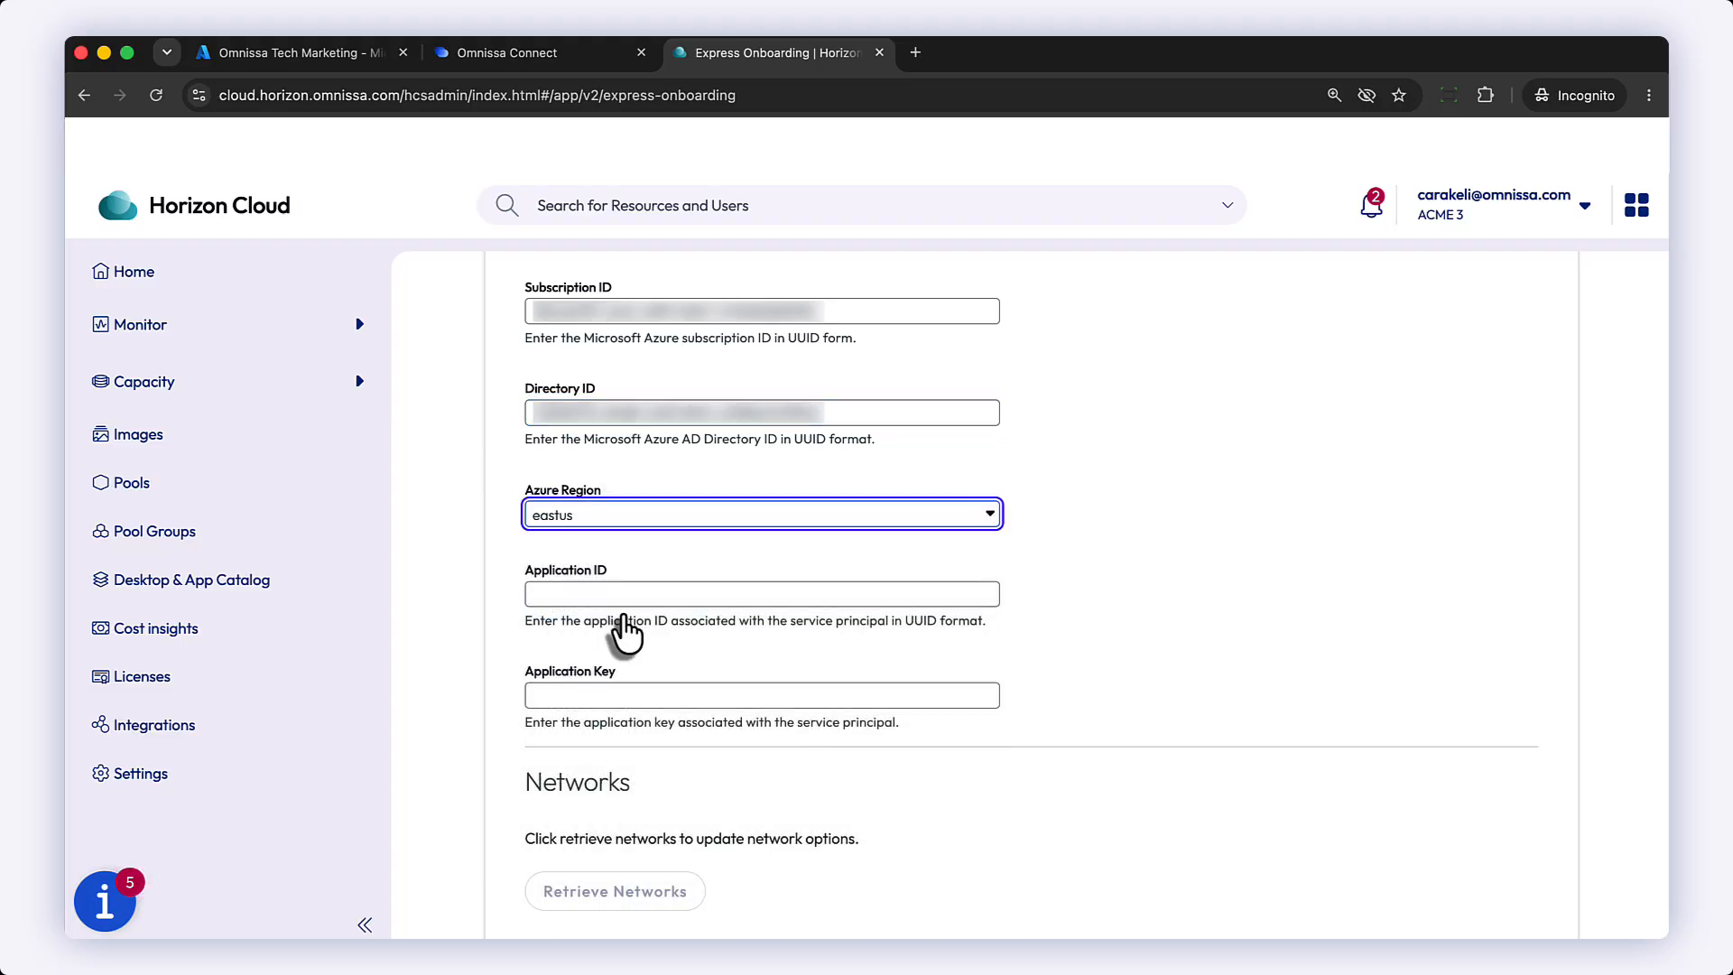
Step: Copy the Application ID of the tm-beta-hcs-svc-principal-app enterprise application and paste it into the Application ID field
left_click(756, 593)
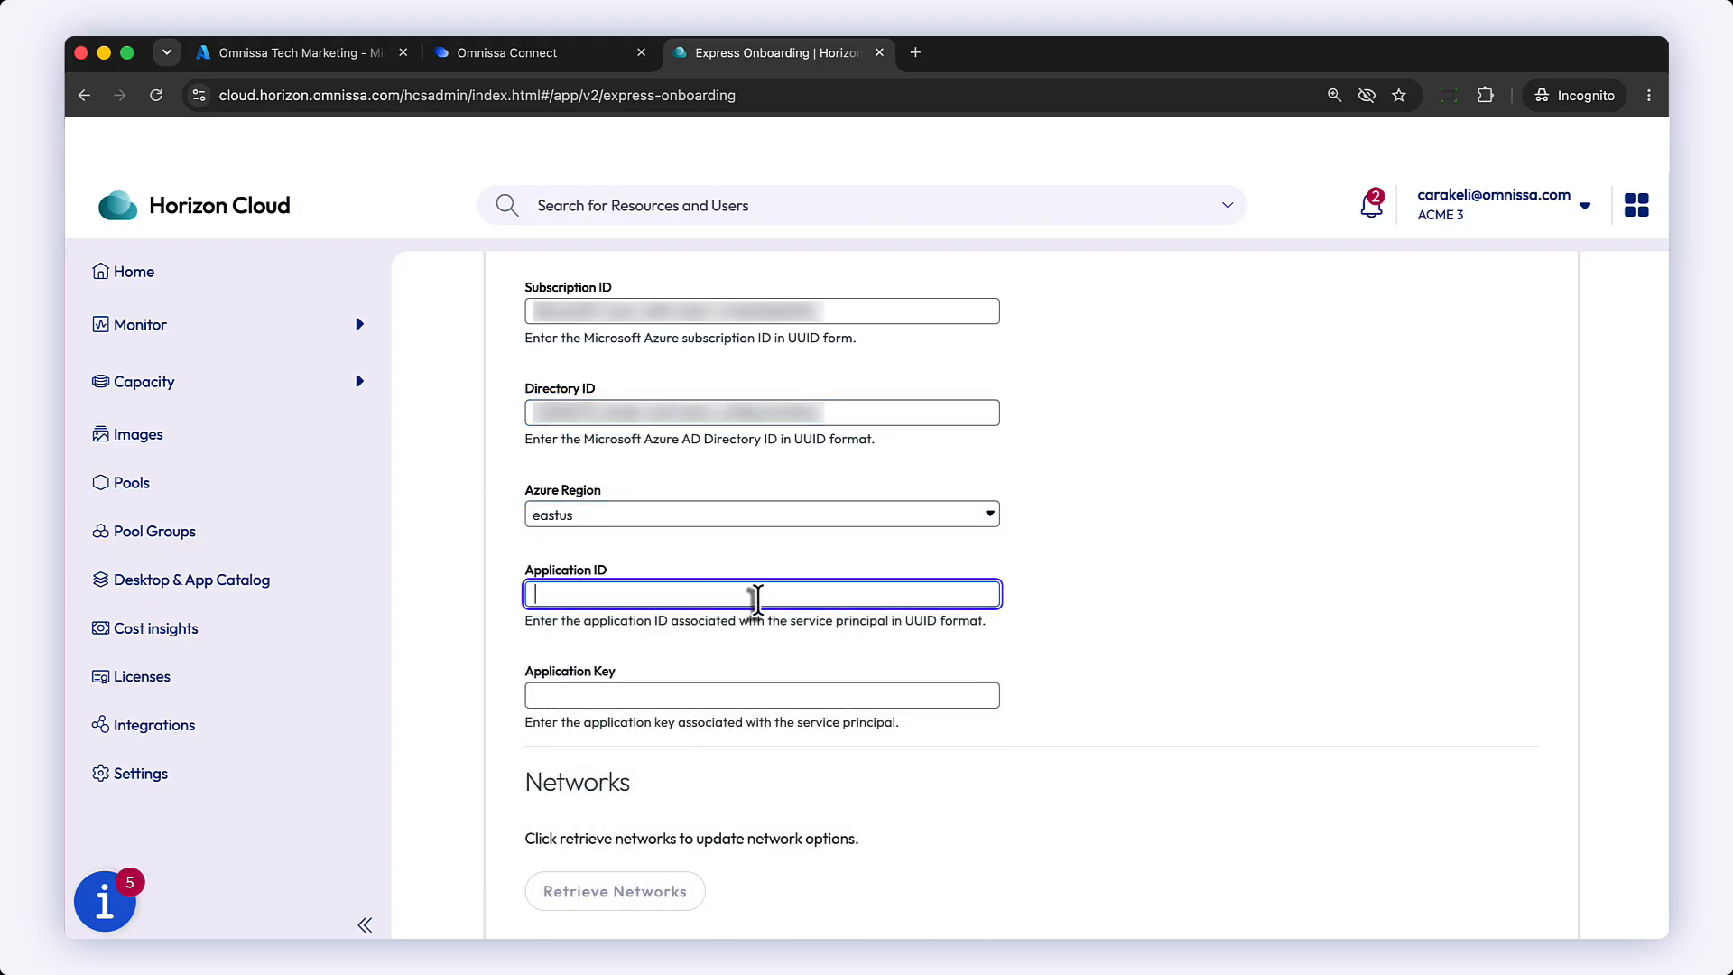
left_click(273, 56)
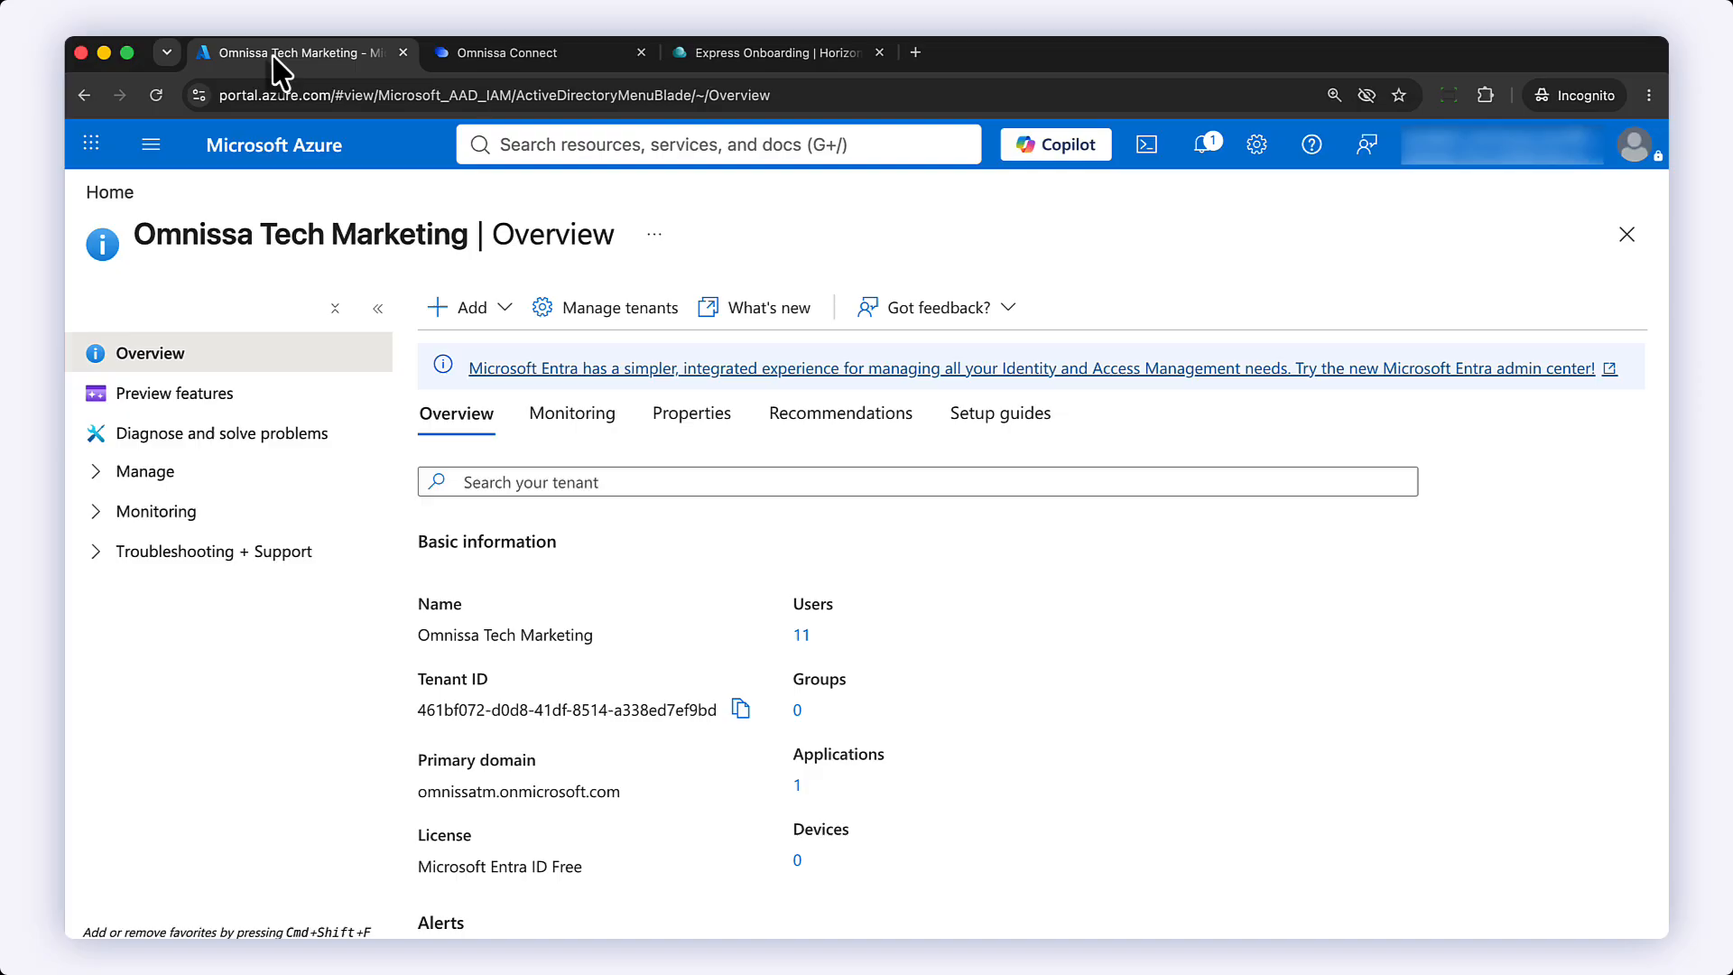
left_click(101, 473)
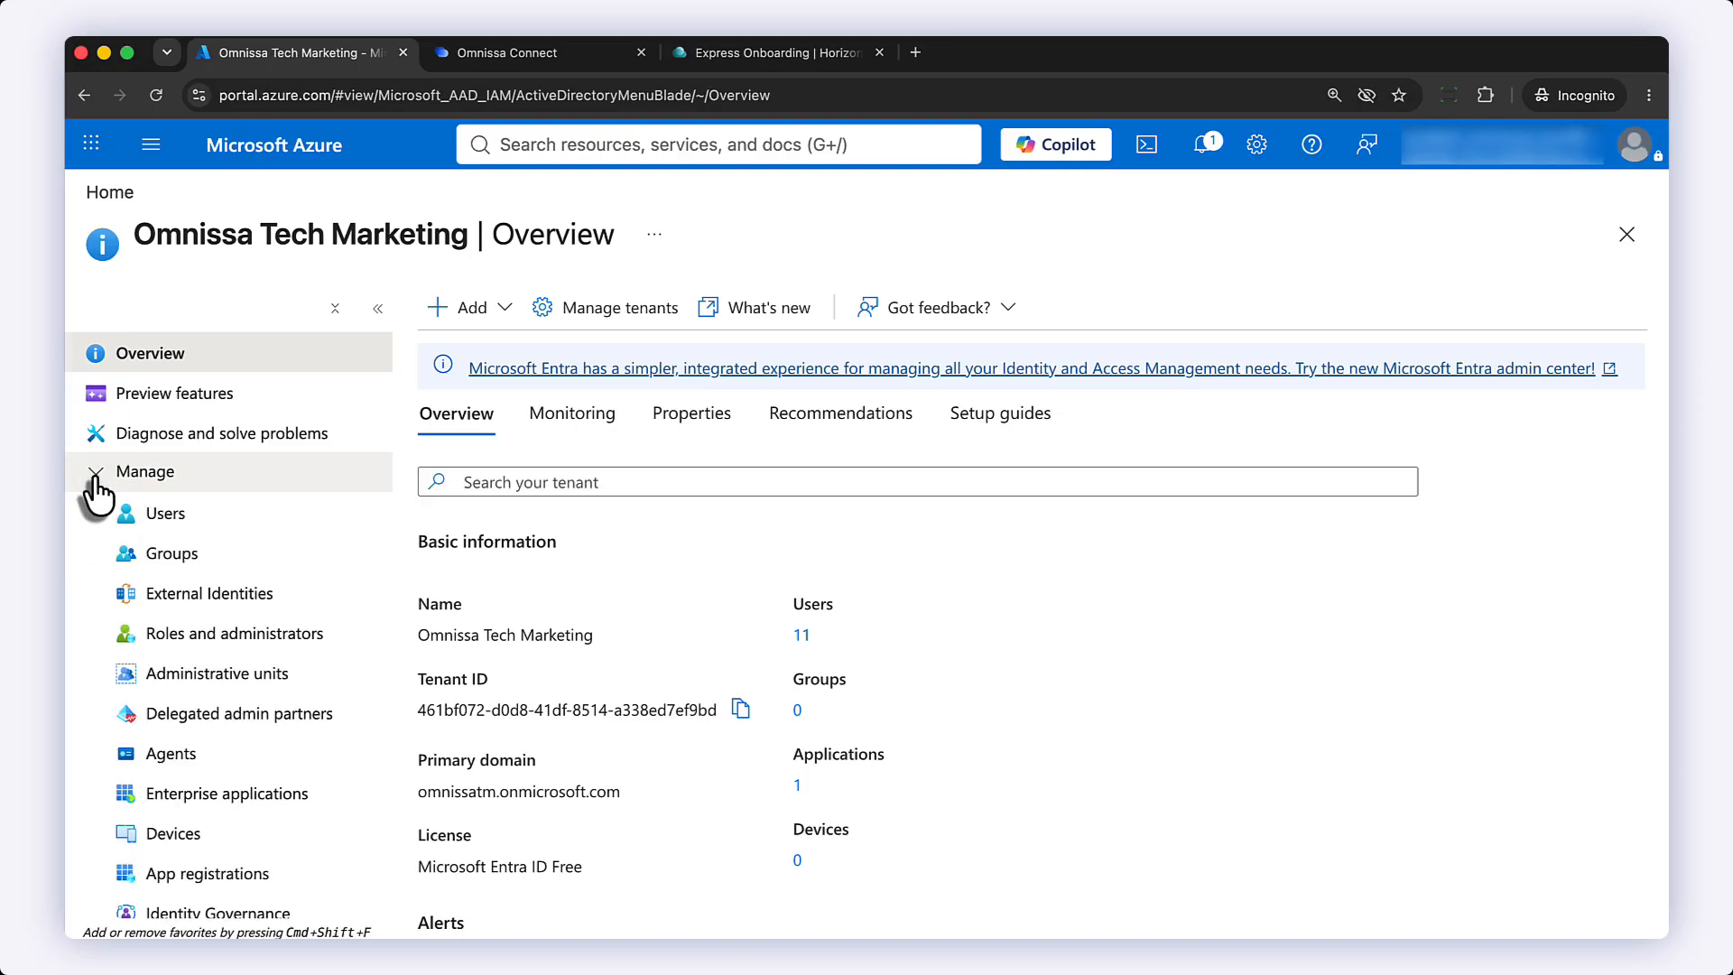
left_click(221, 799)
left_click(535, 584)
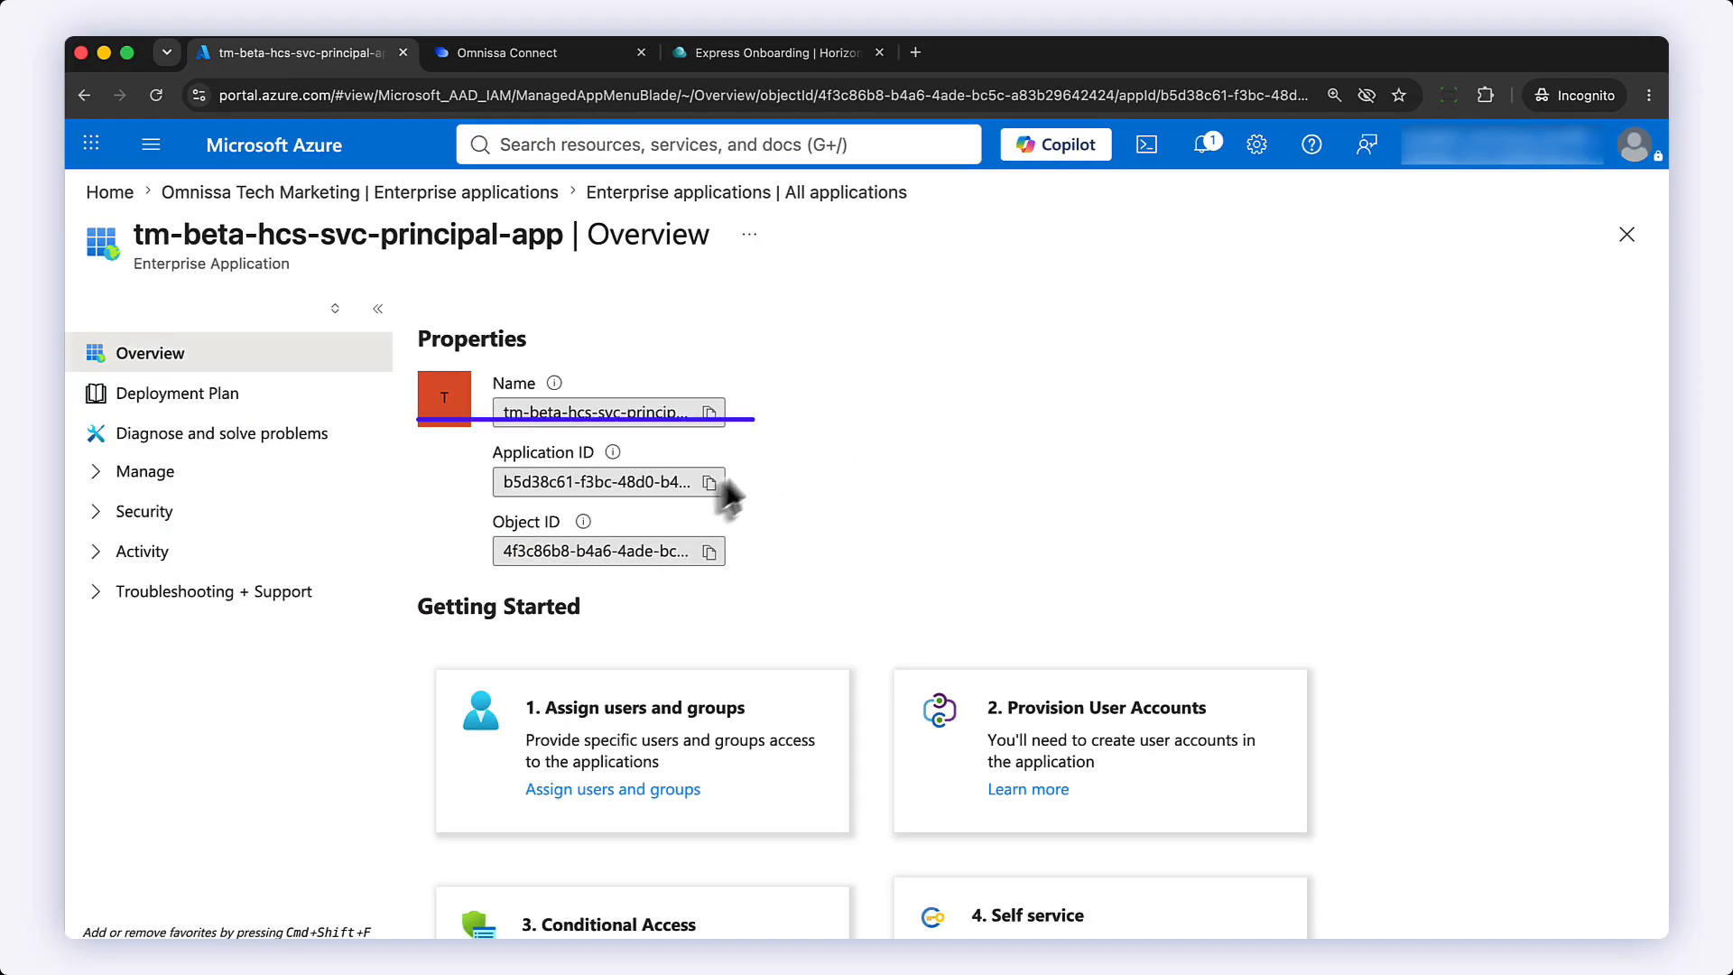
left_click(710, 482)
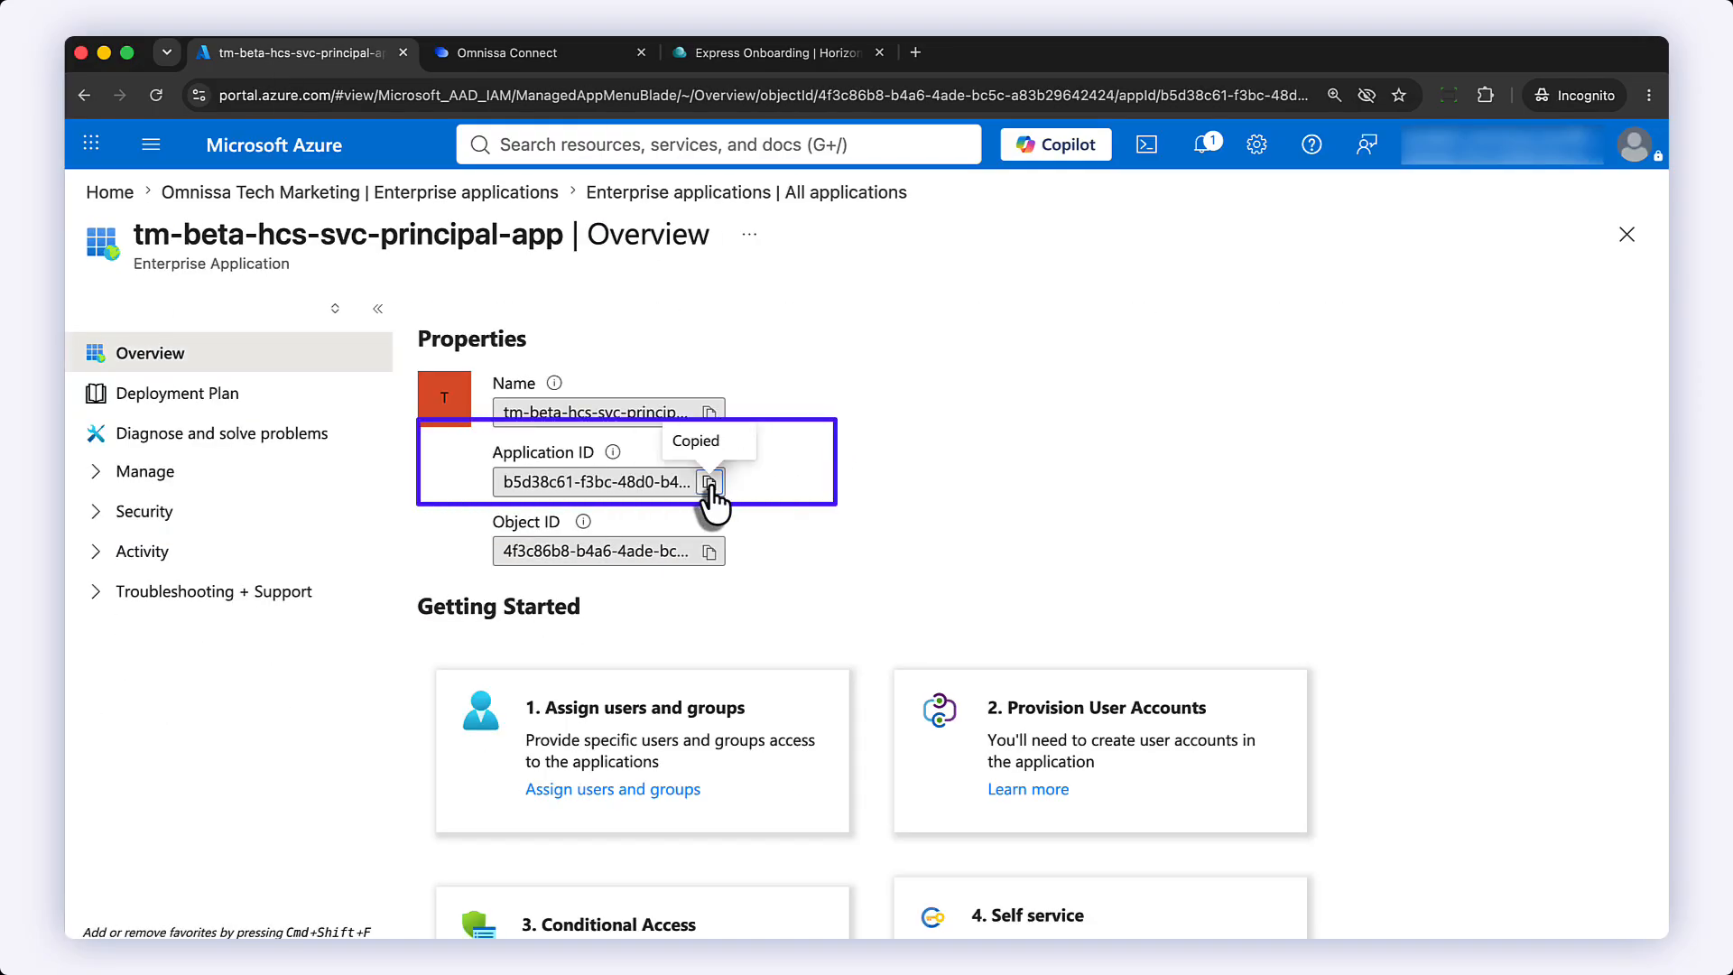
left_click(785, 52)
right_click(583, 594)
left_click(640, 735)
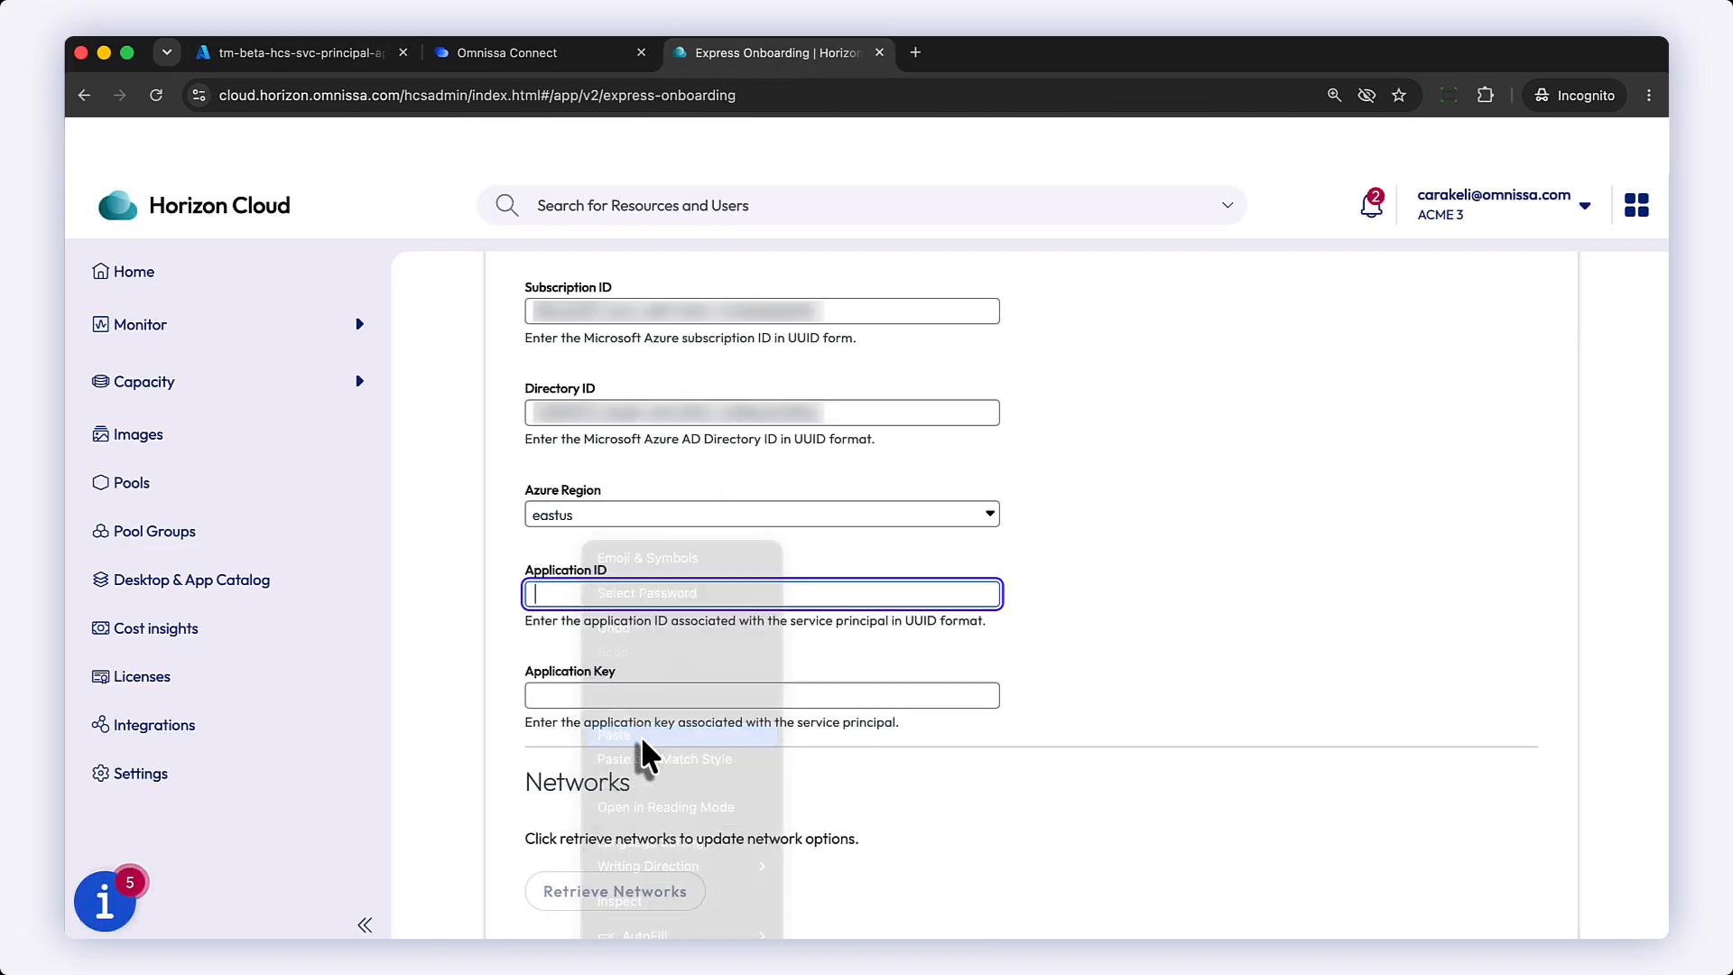
Step: Paste the service principal's application key into the Application Key field
left_click(616, 696)
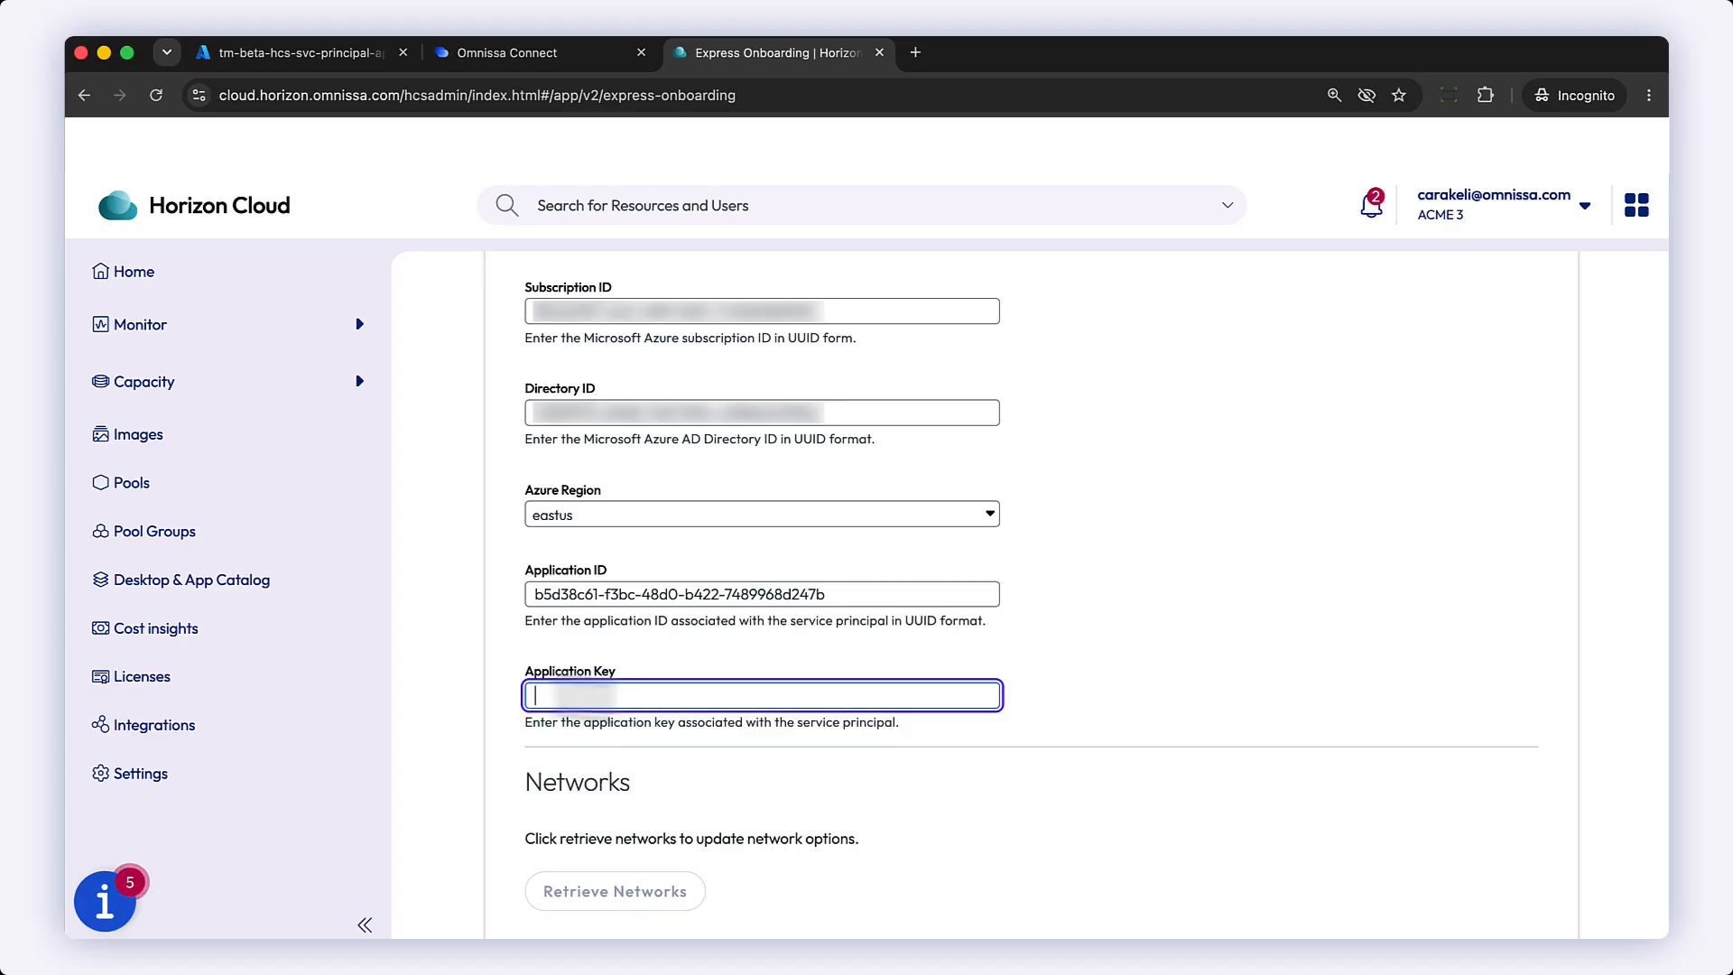
right_click(557, 693)
left_click(603, 734)
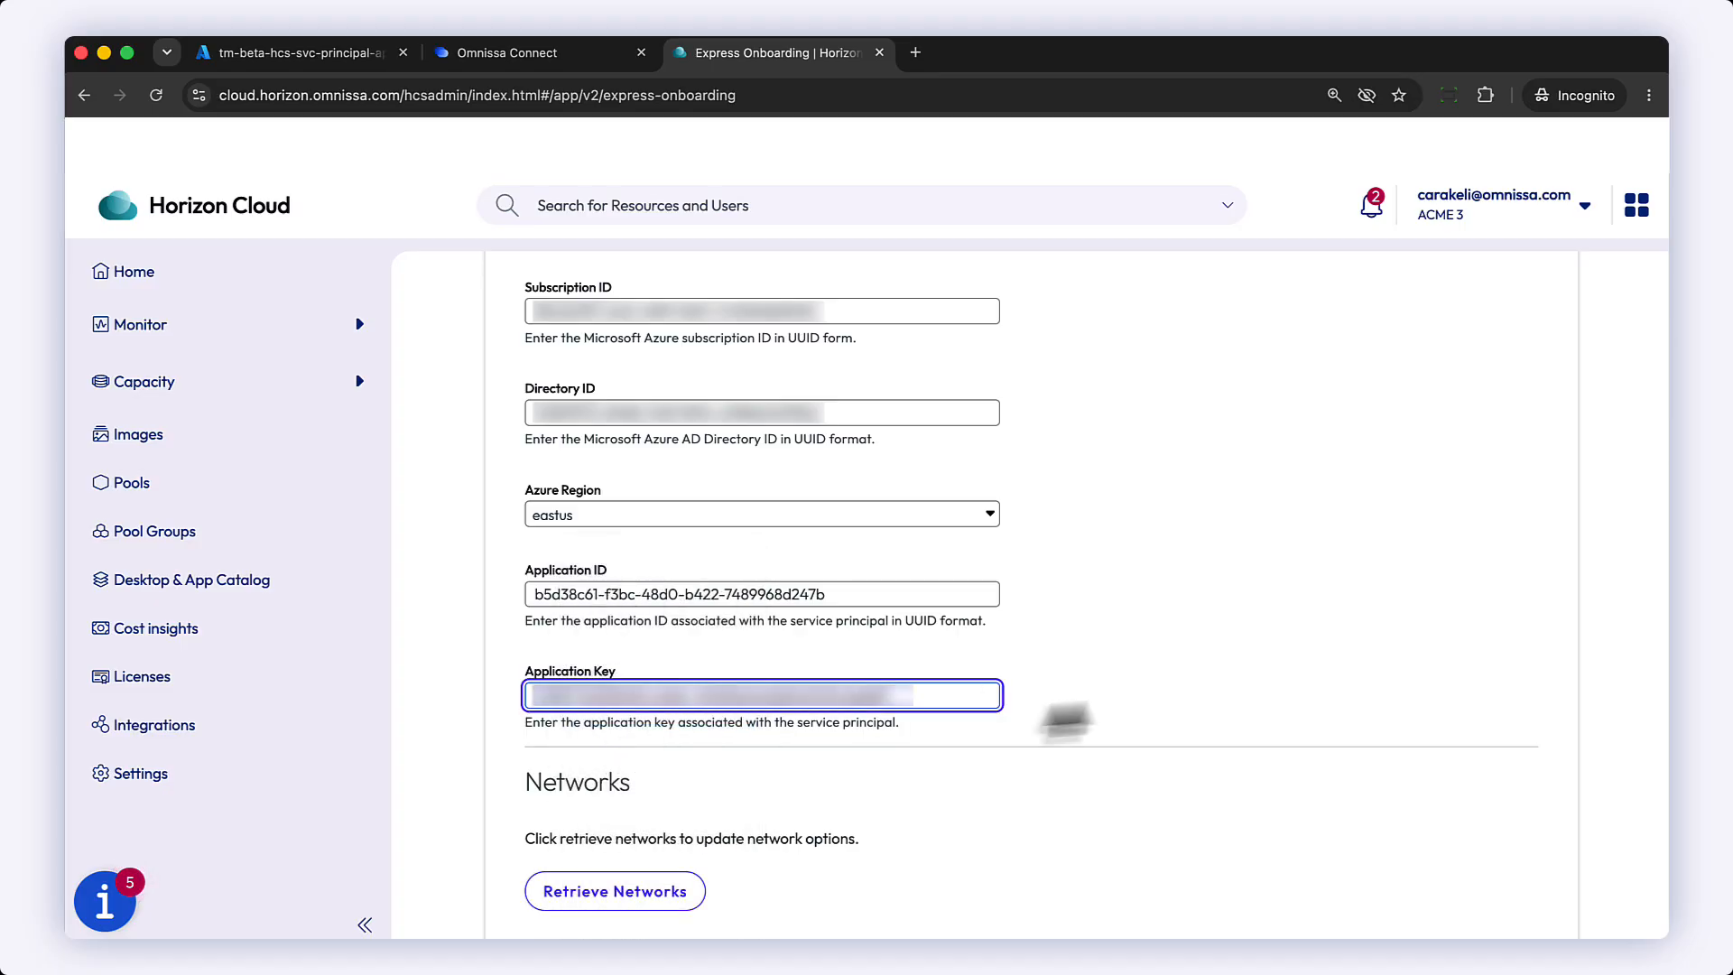
Step: Retrieve the networks and select vnet-tm-beta-hcs-eastus as the virtual network
scroll(1096, 700, "down", 3)
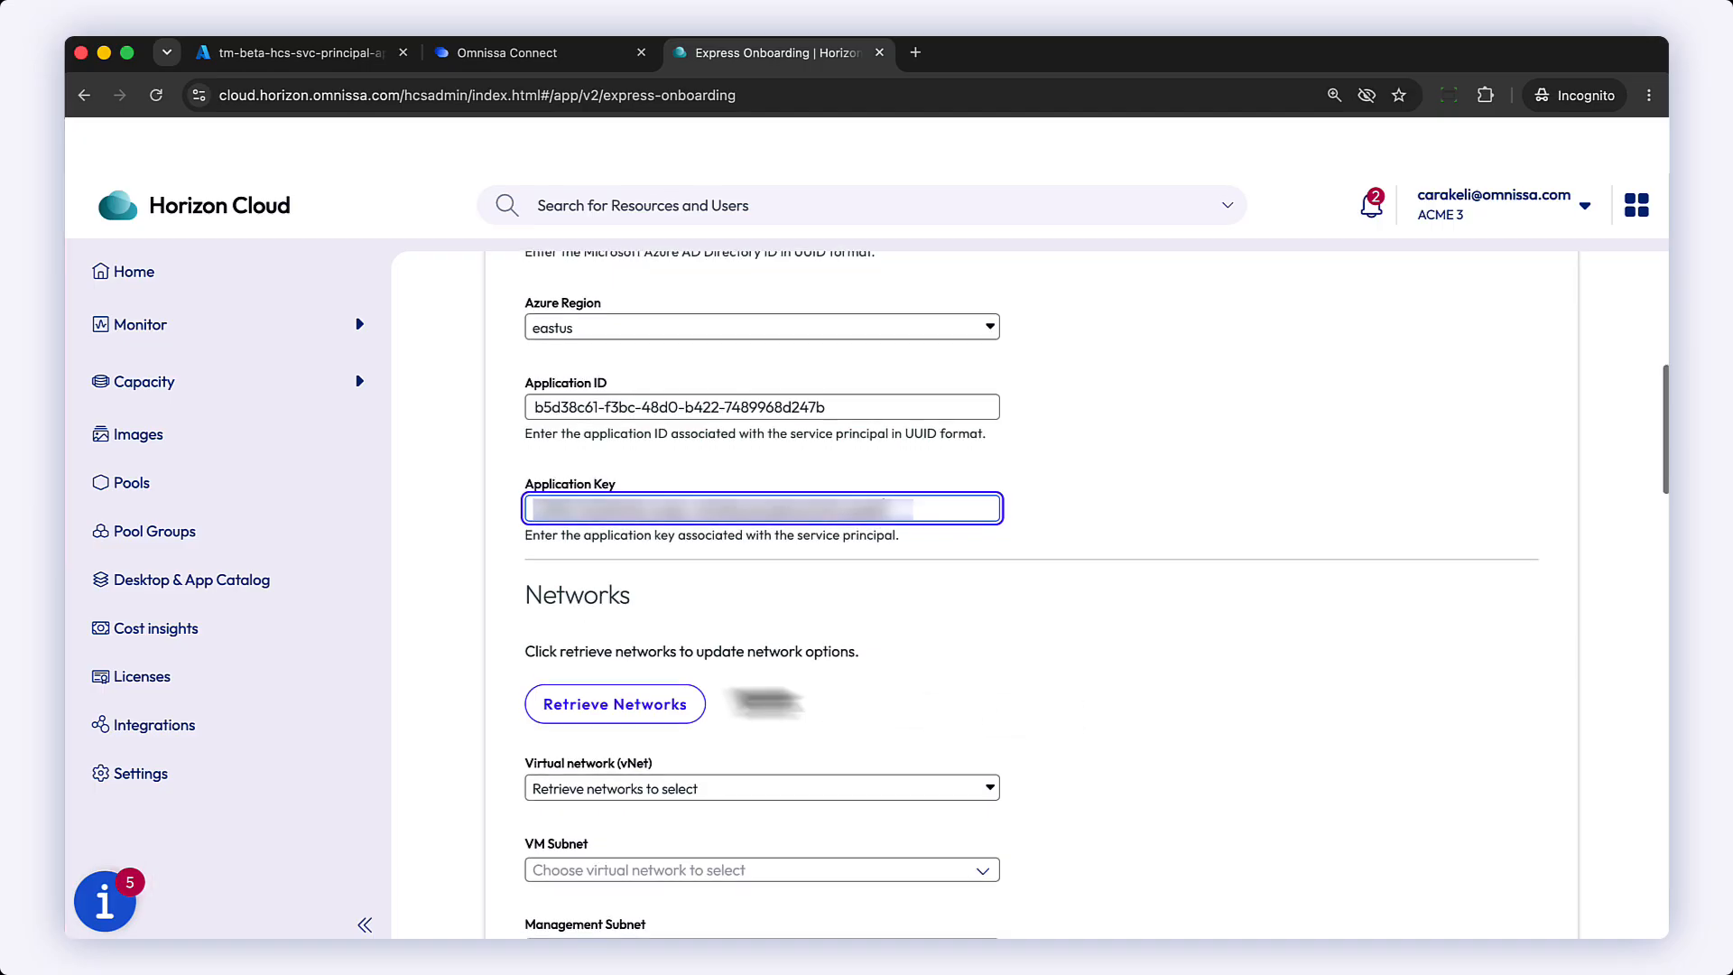
left_click(653, 710)
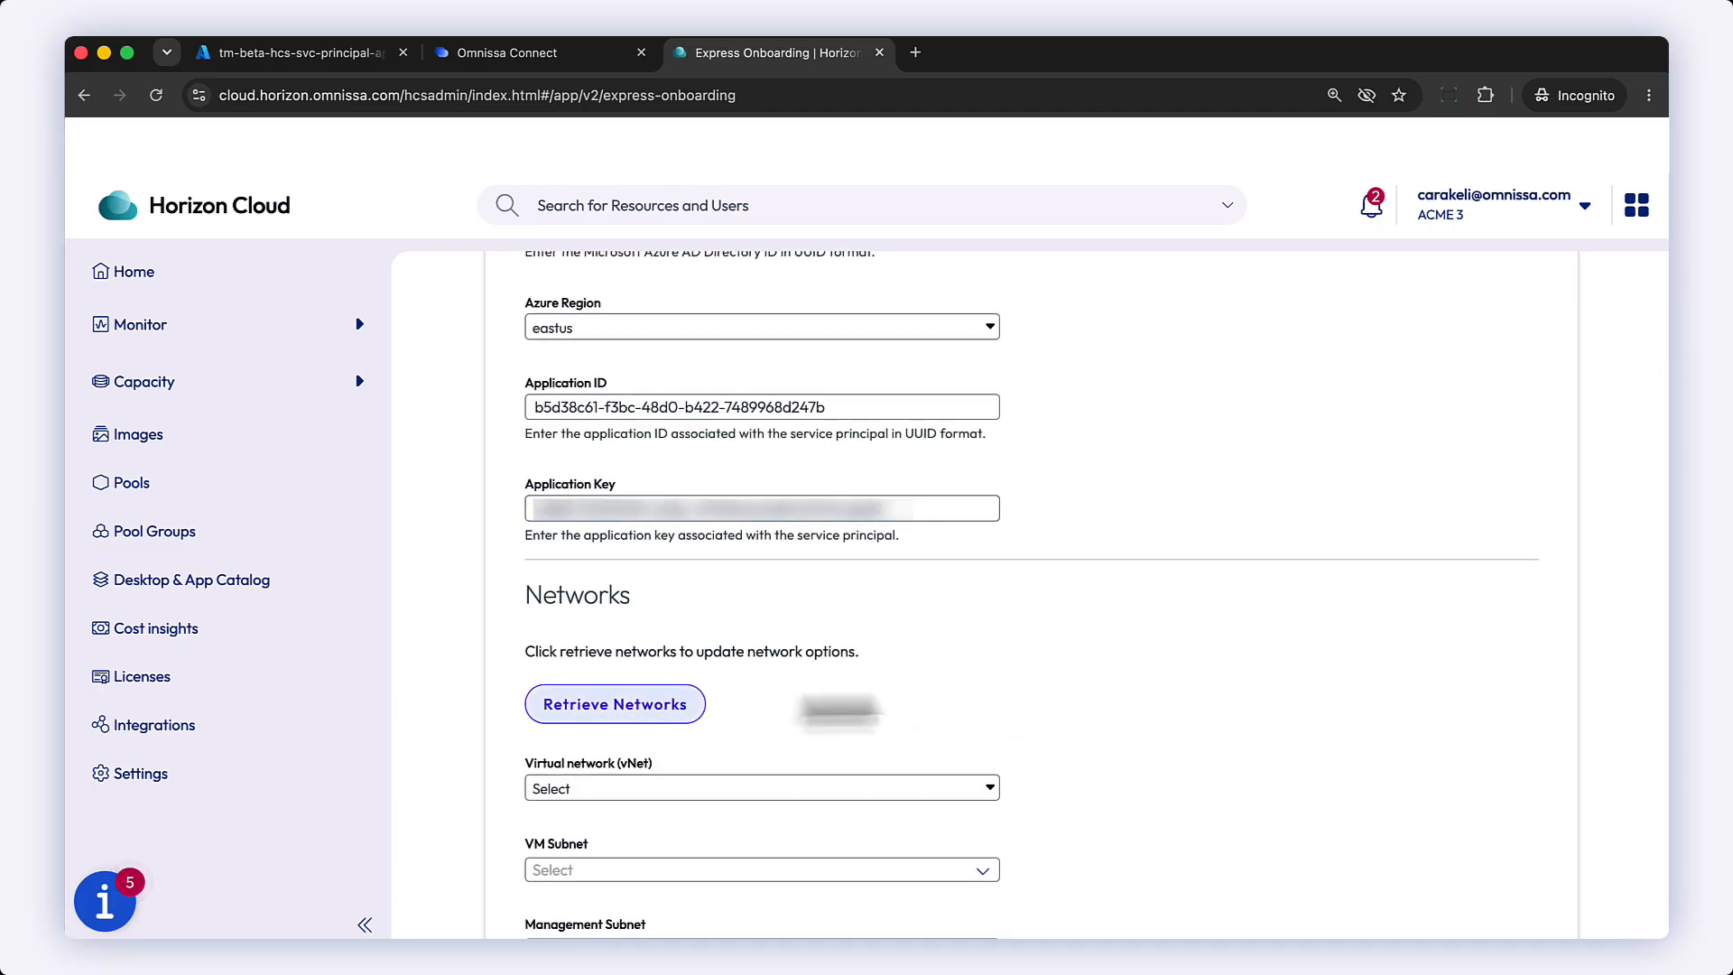
scroll(993, 736, "down", 3)
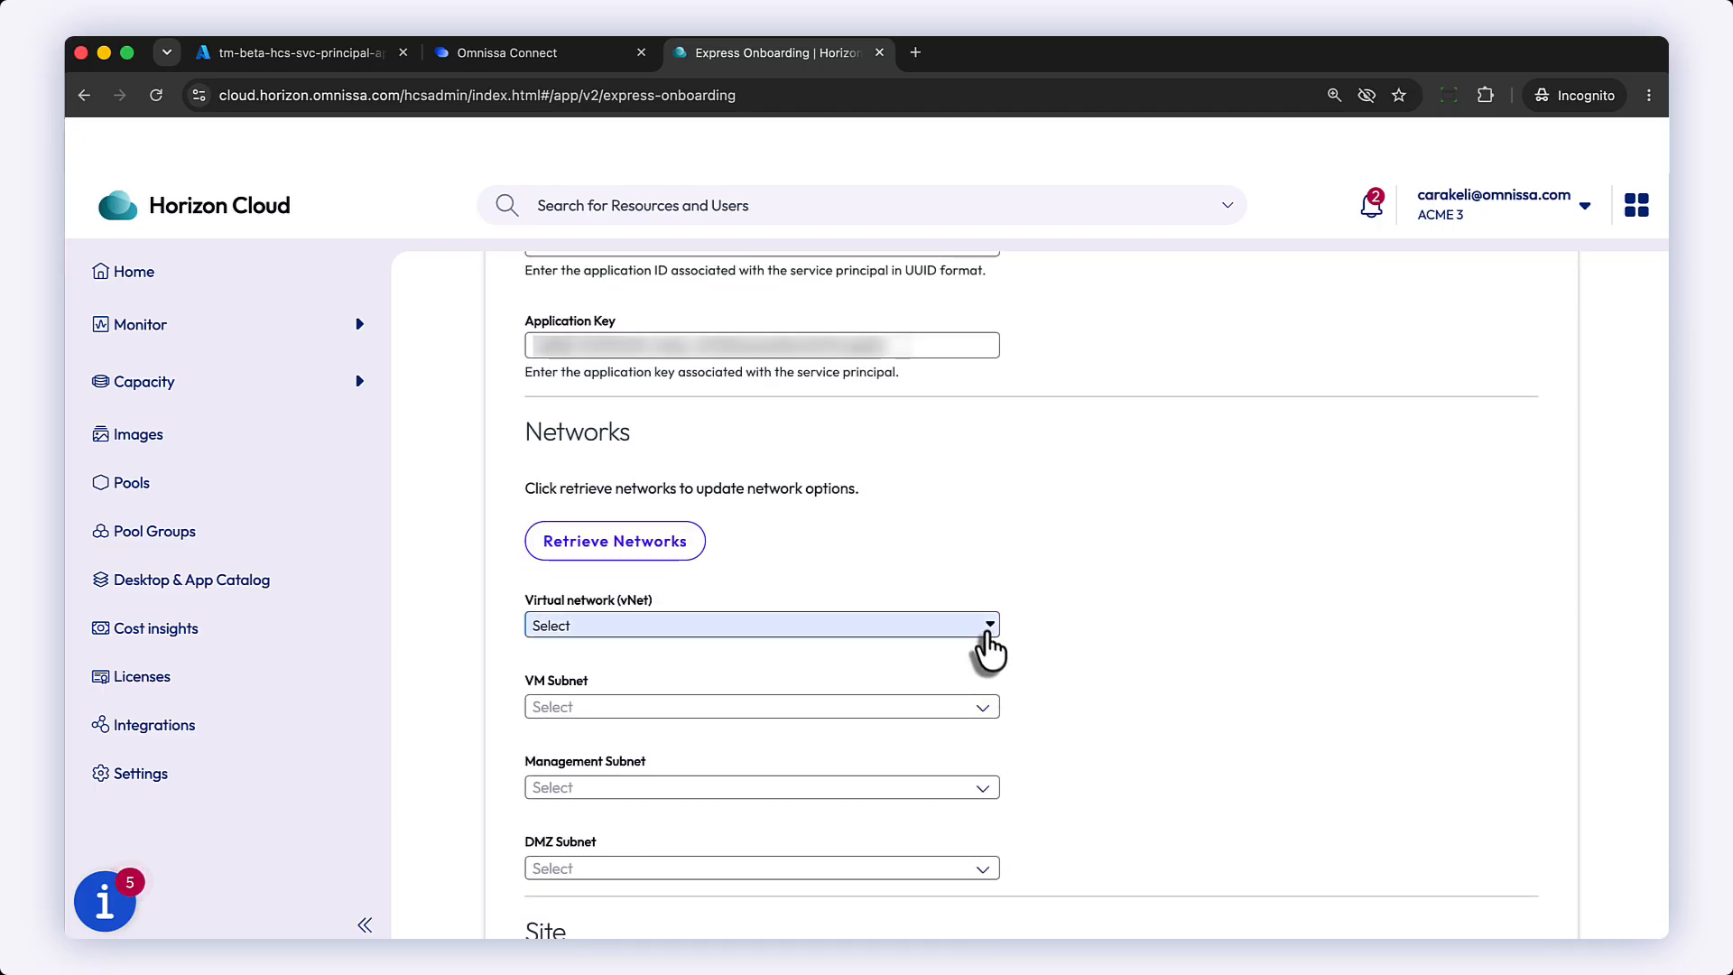
left_click(987, 633)
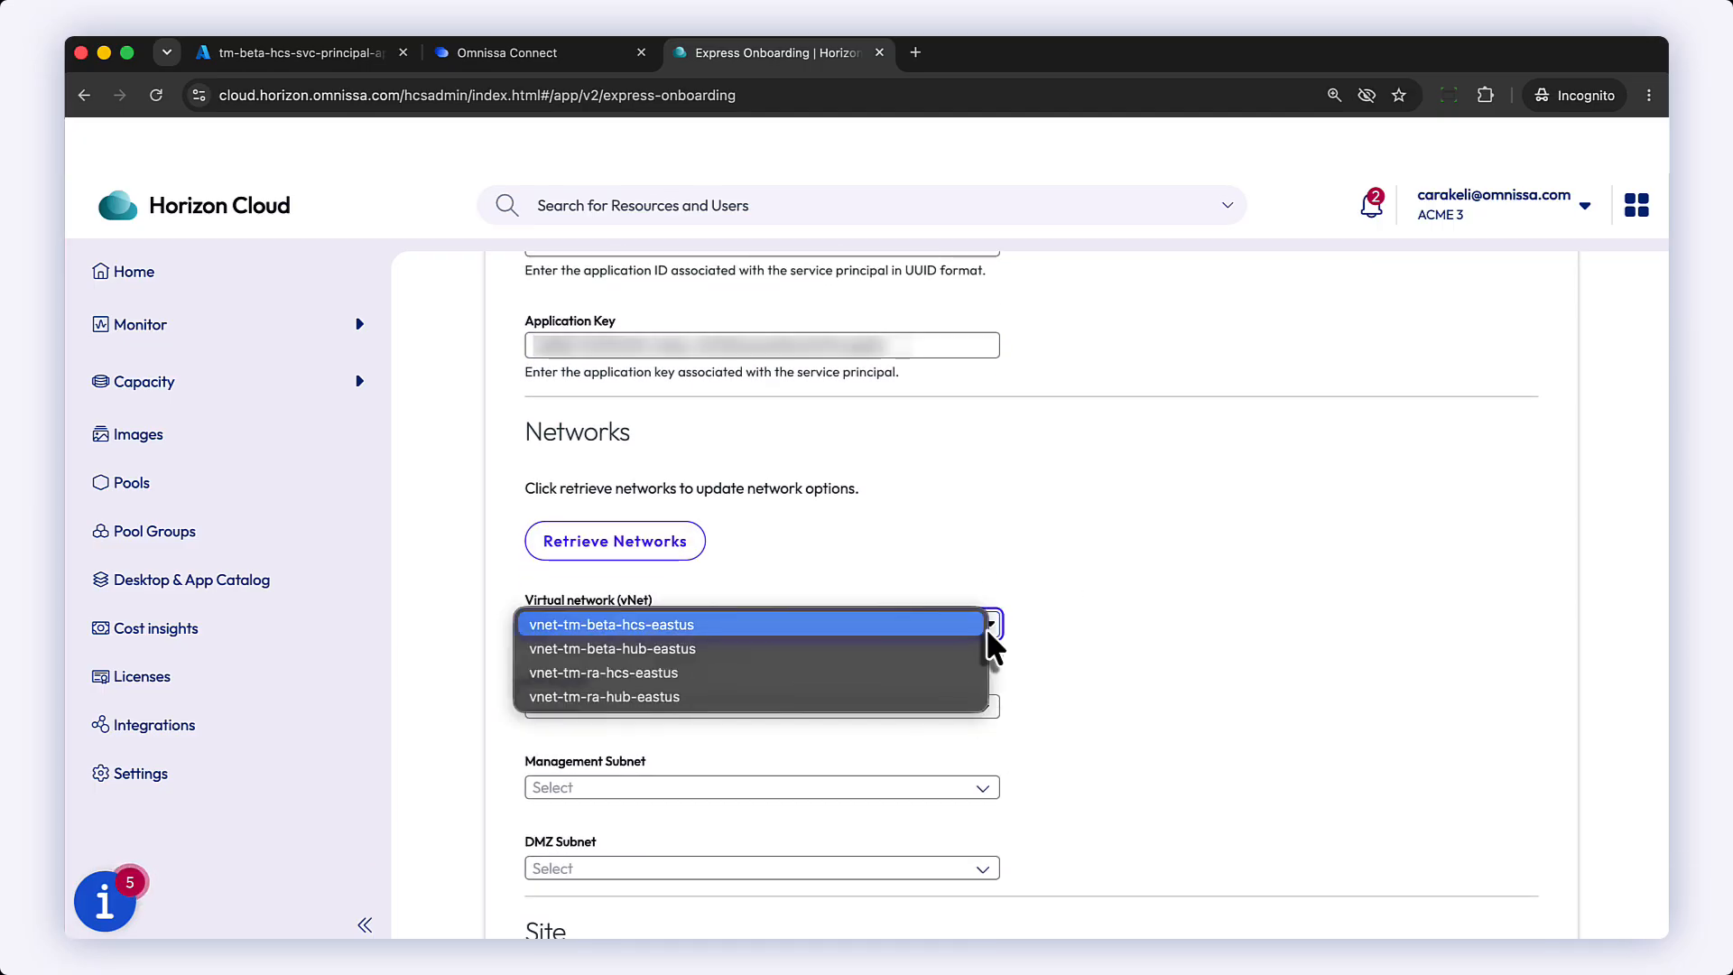
left_click(769, 623)
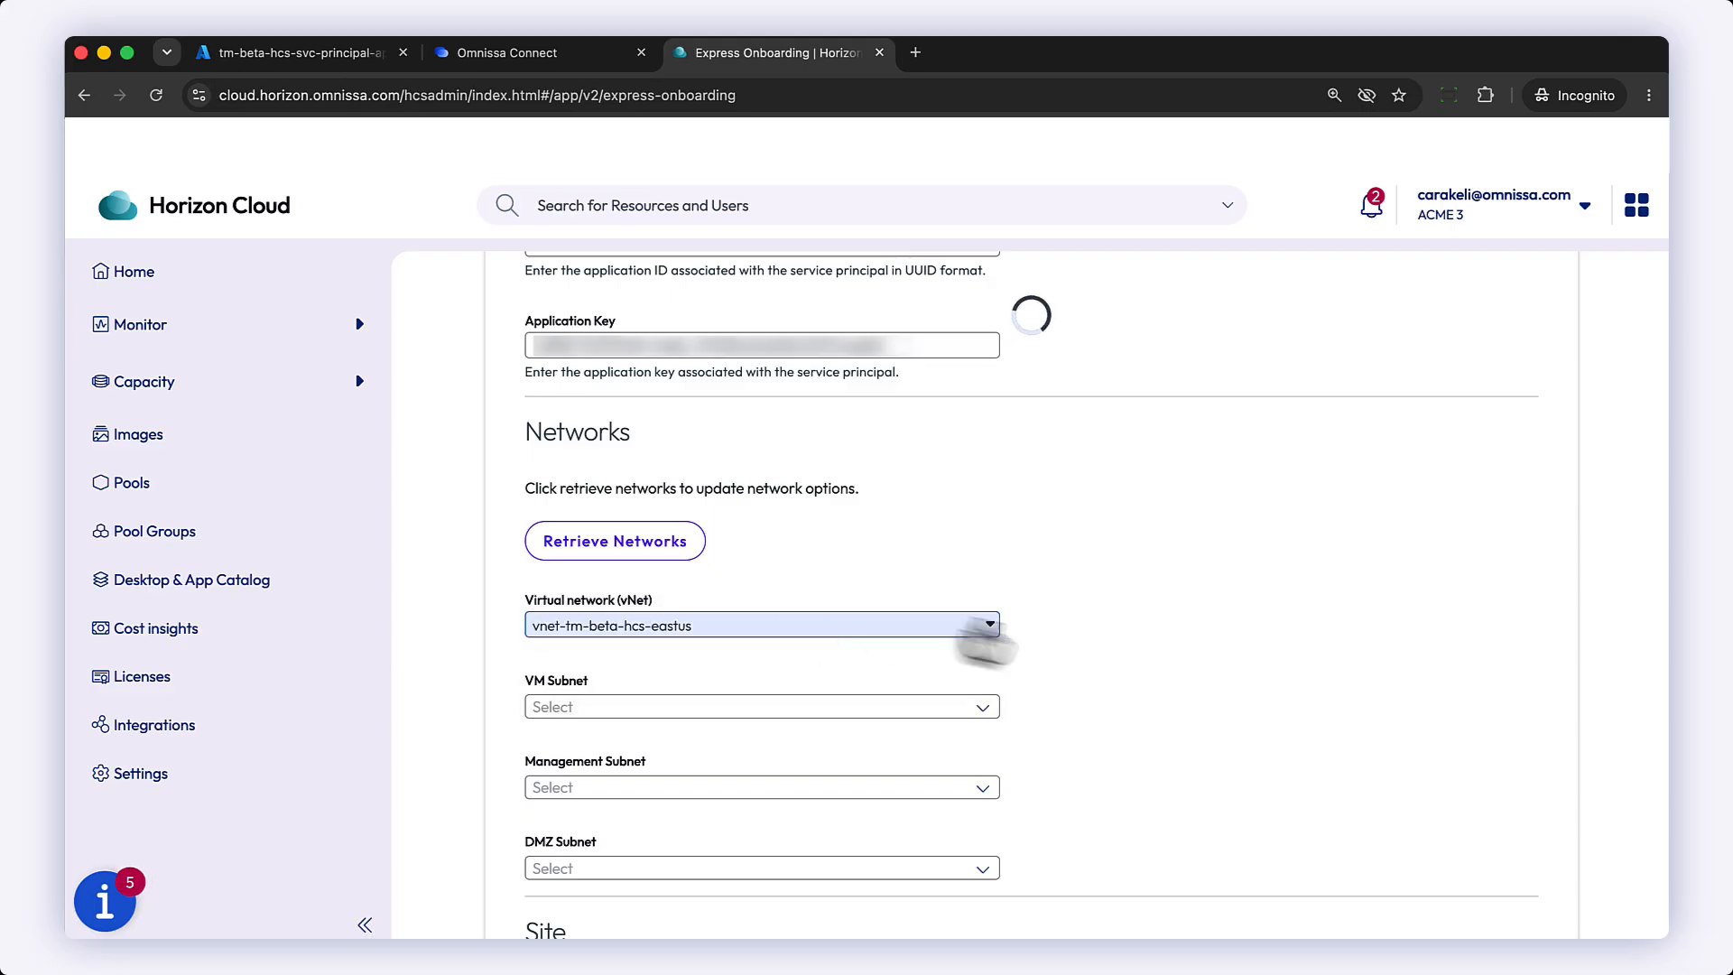
Step: Set the VM, Management and DMZ subnets to snet-beta-hcs-desktops-01, snet-beta-hcs-management and snet-beta-hcs-uag respectively
scroll(1087, 713, "down", 2)
scroll(1085, 709, "down", 1)
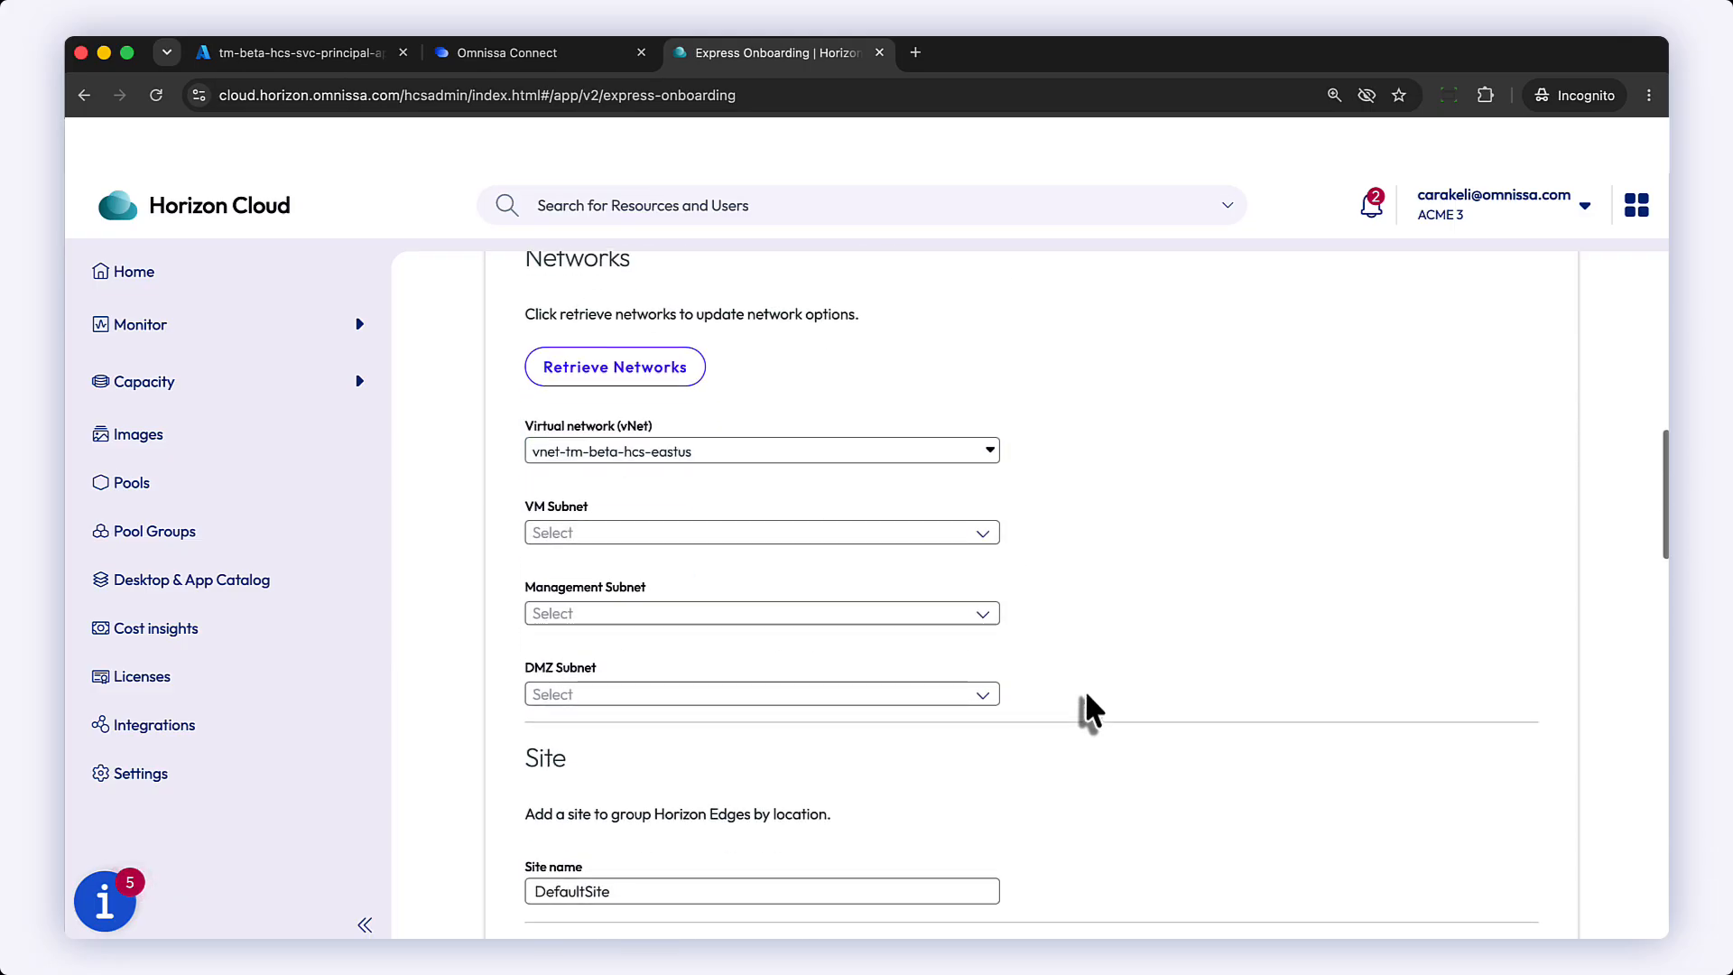
left_click(984, 535)
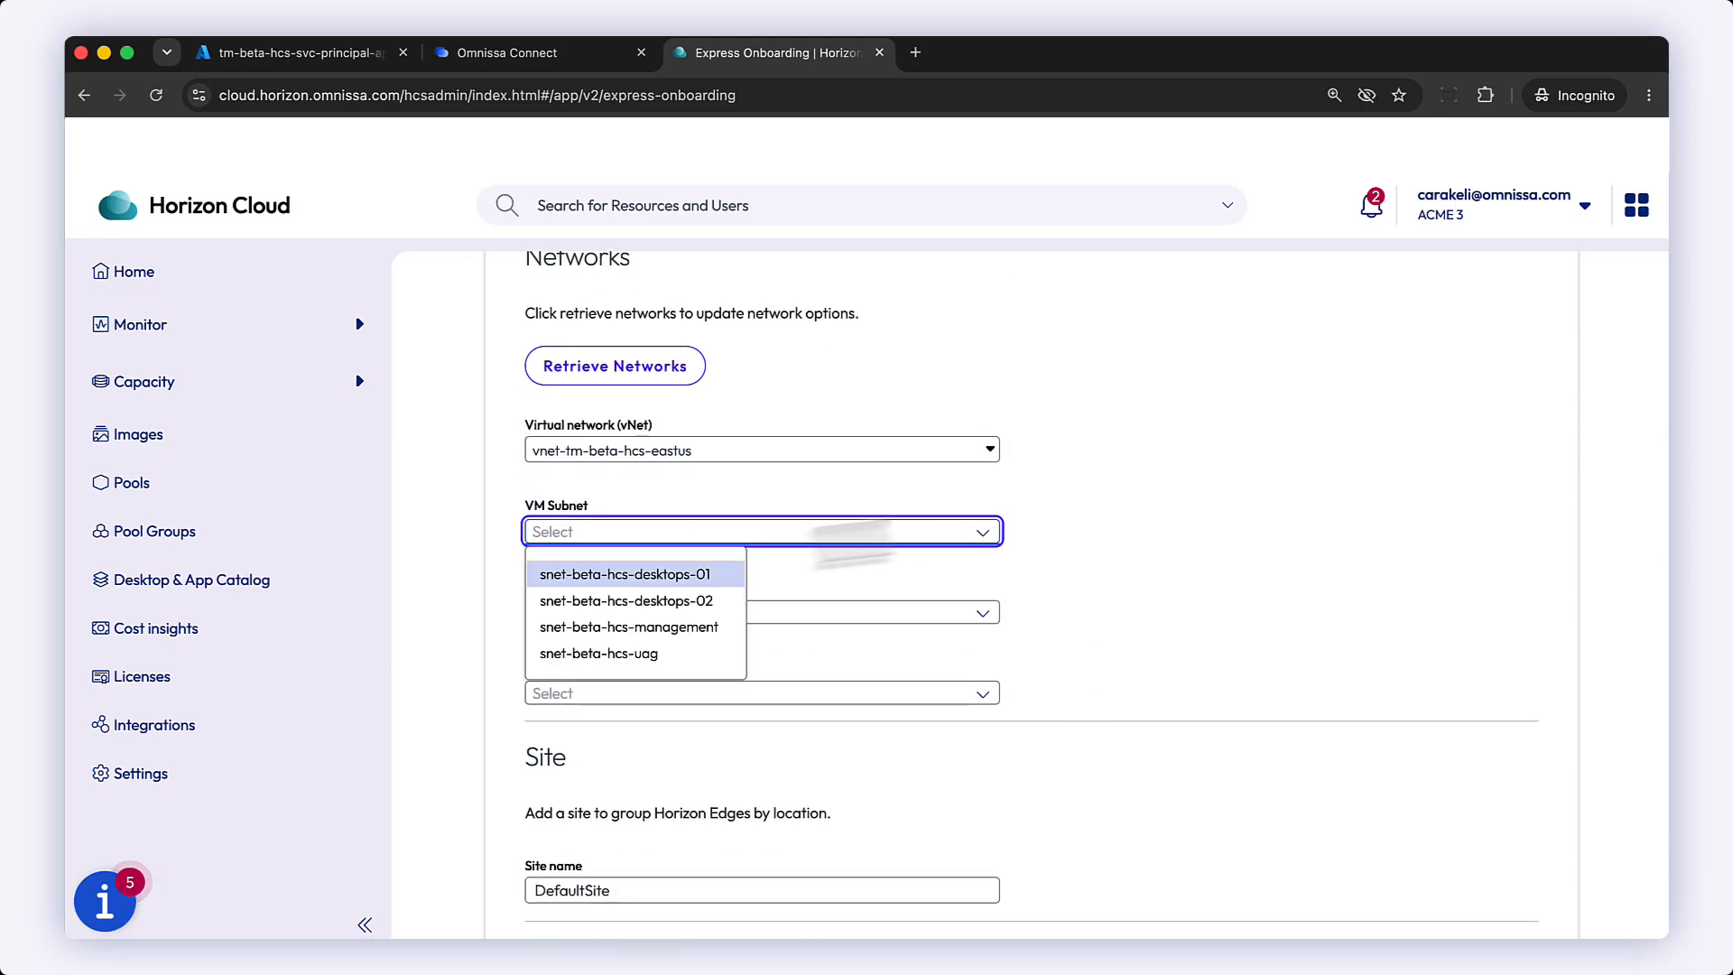
left_click(683, 574)
scroll(1149, 631, "down", 1)
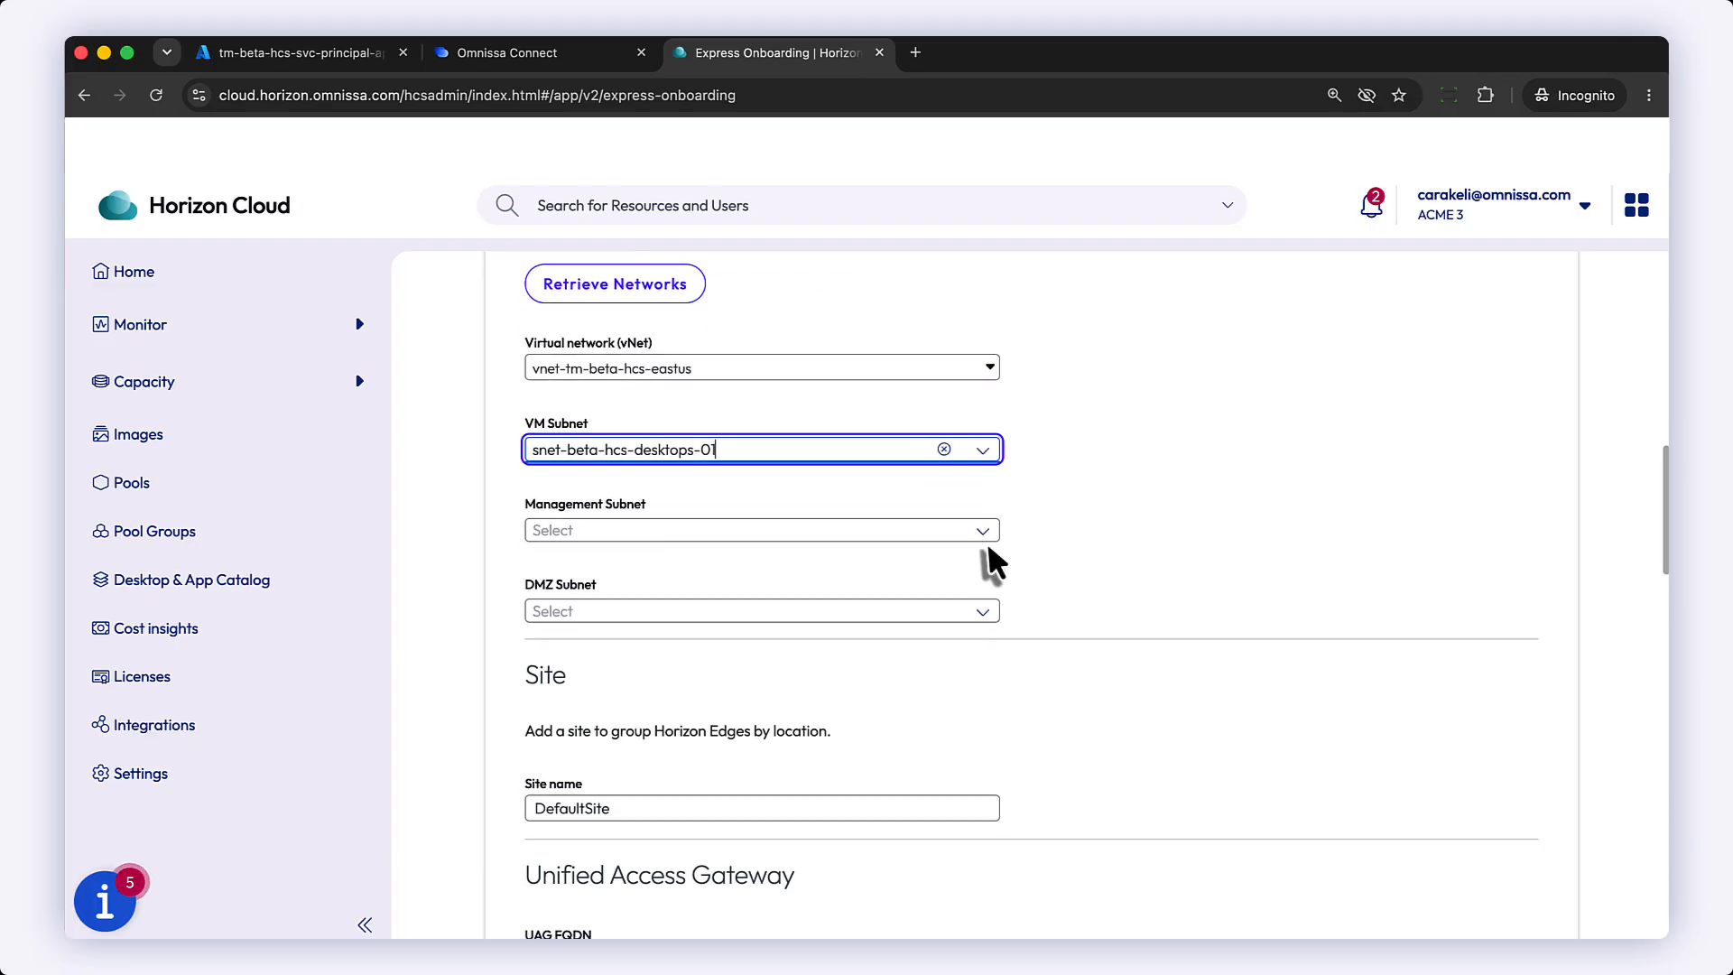
left_click(980, 536)
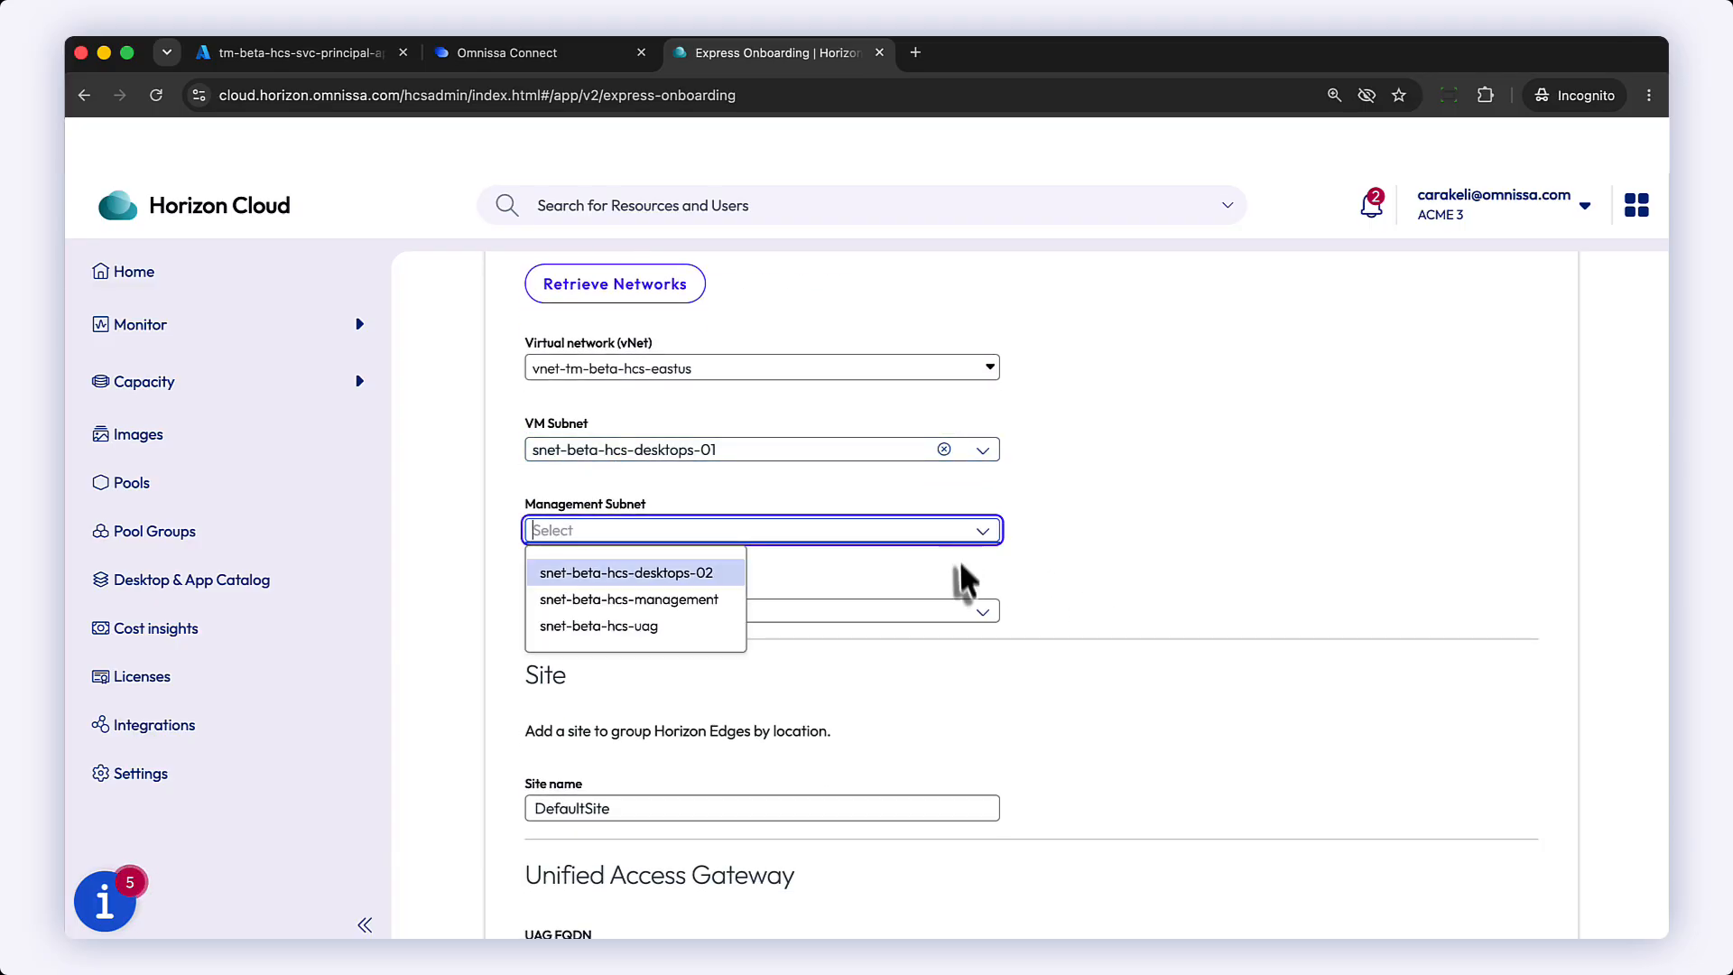
left_click(700, 599)
left_click(979, 614)
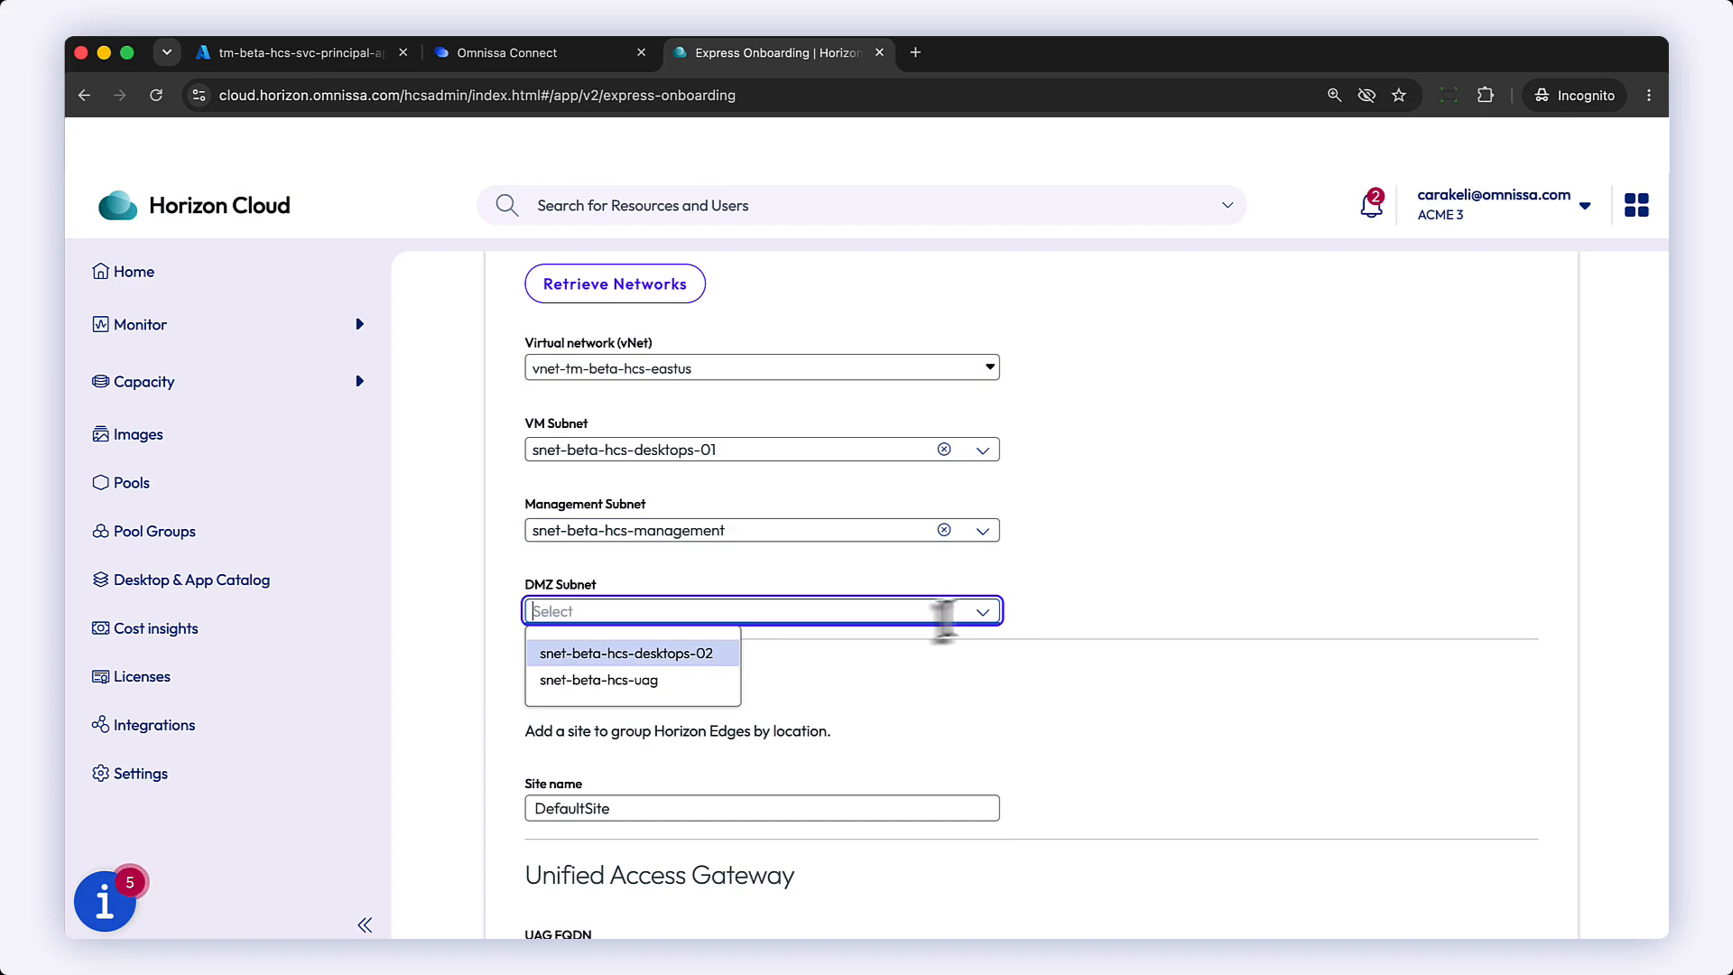
left_click(652, 682)
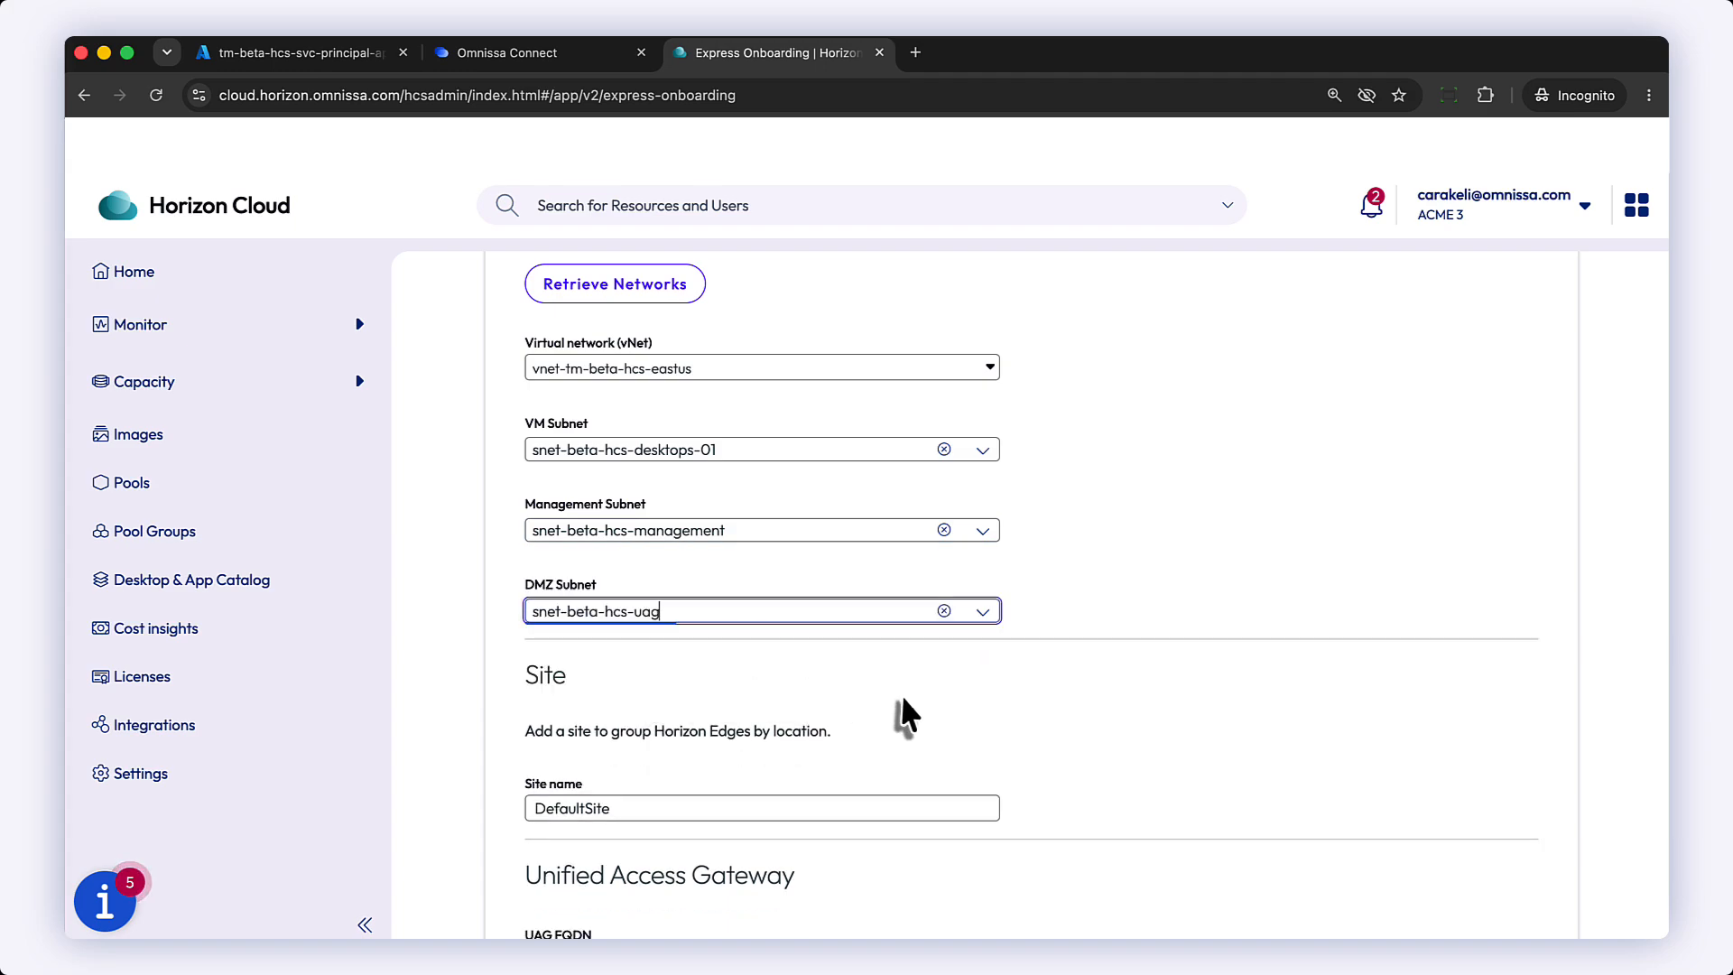
Step: Enter uag.omnissatm.com as the UAG FQDN
scroll(901, 695, "down", 3)
scroll(901, 694, "down", 1)
scroll(1063, 704, "down", 1)
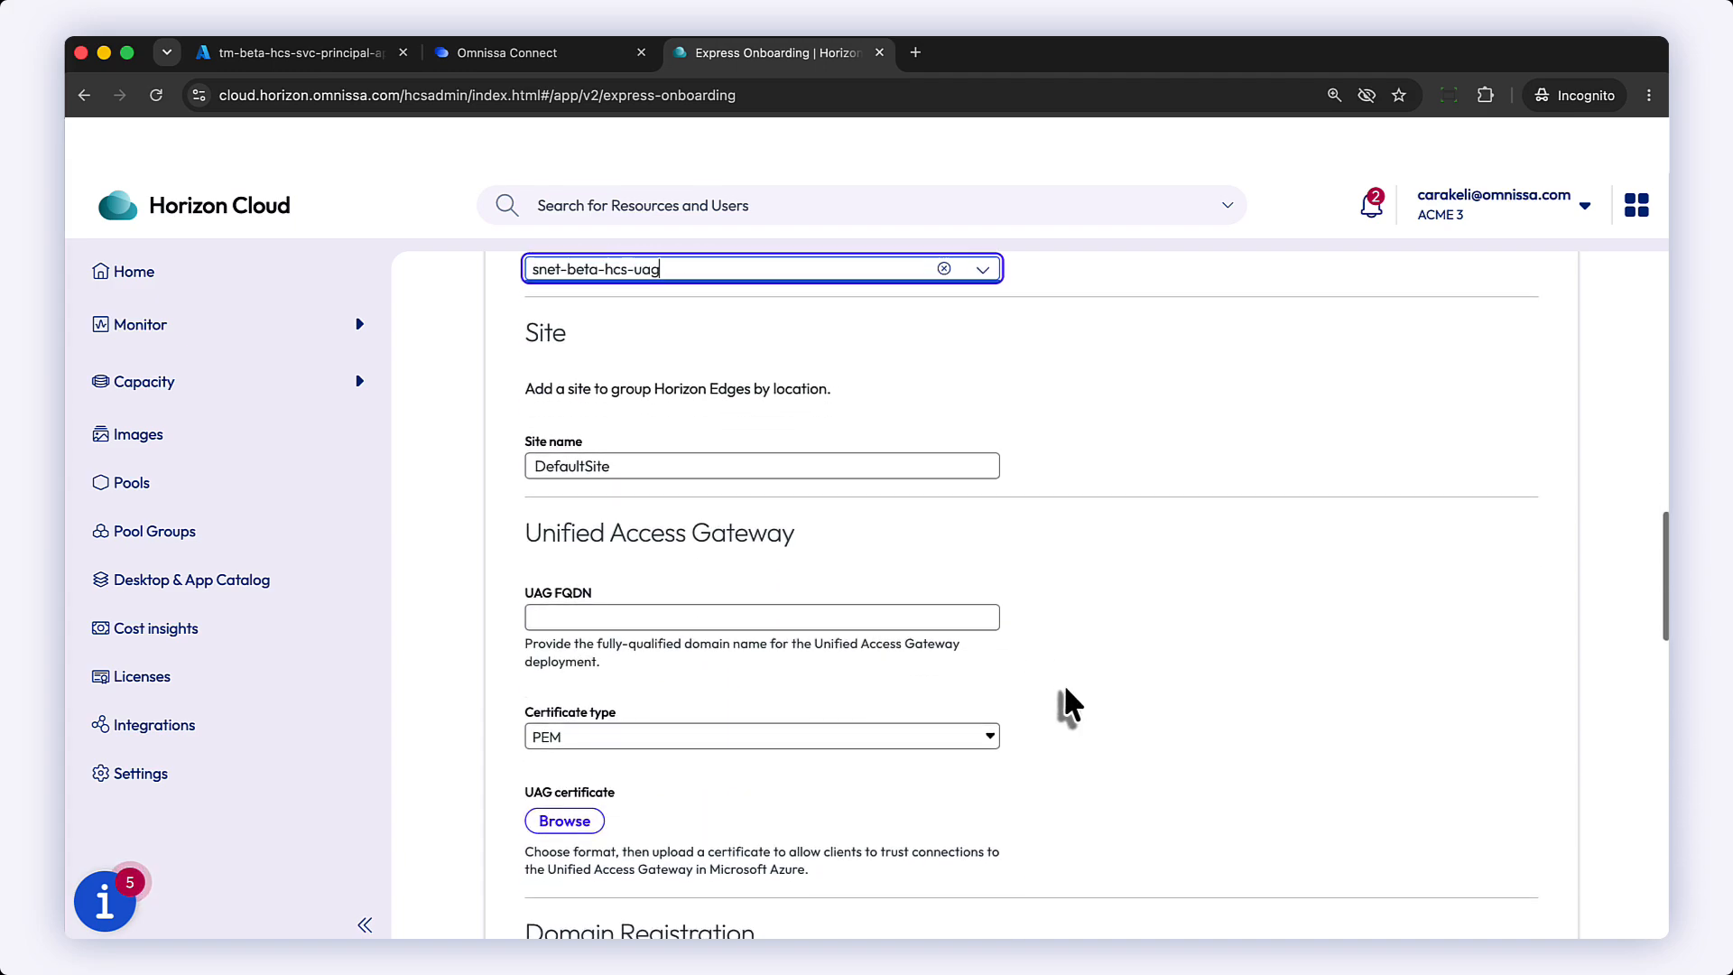
left_click(826, 610)
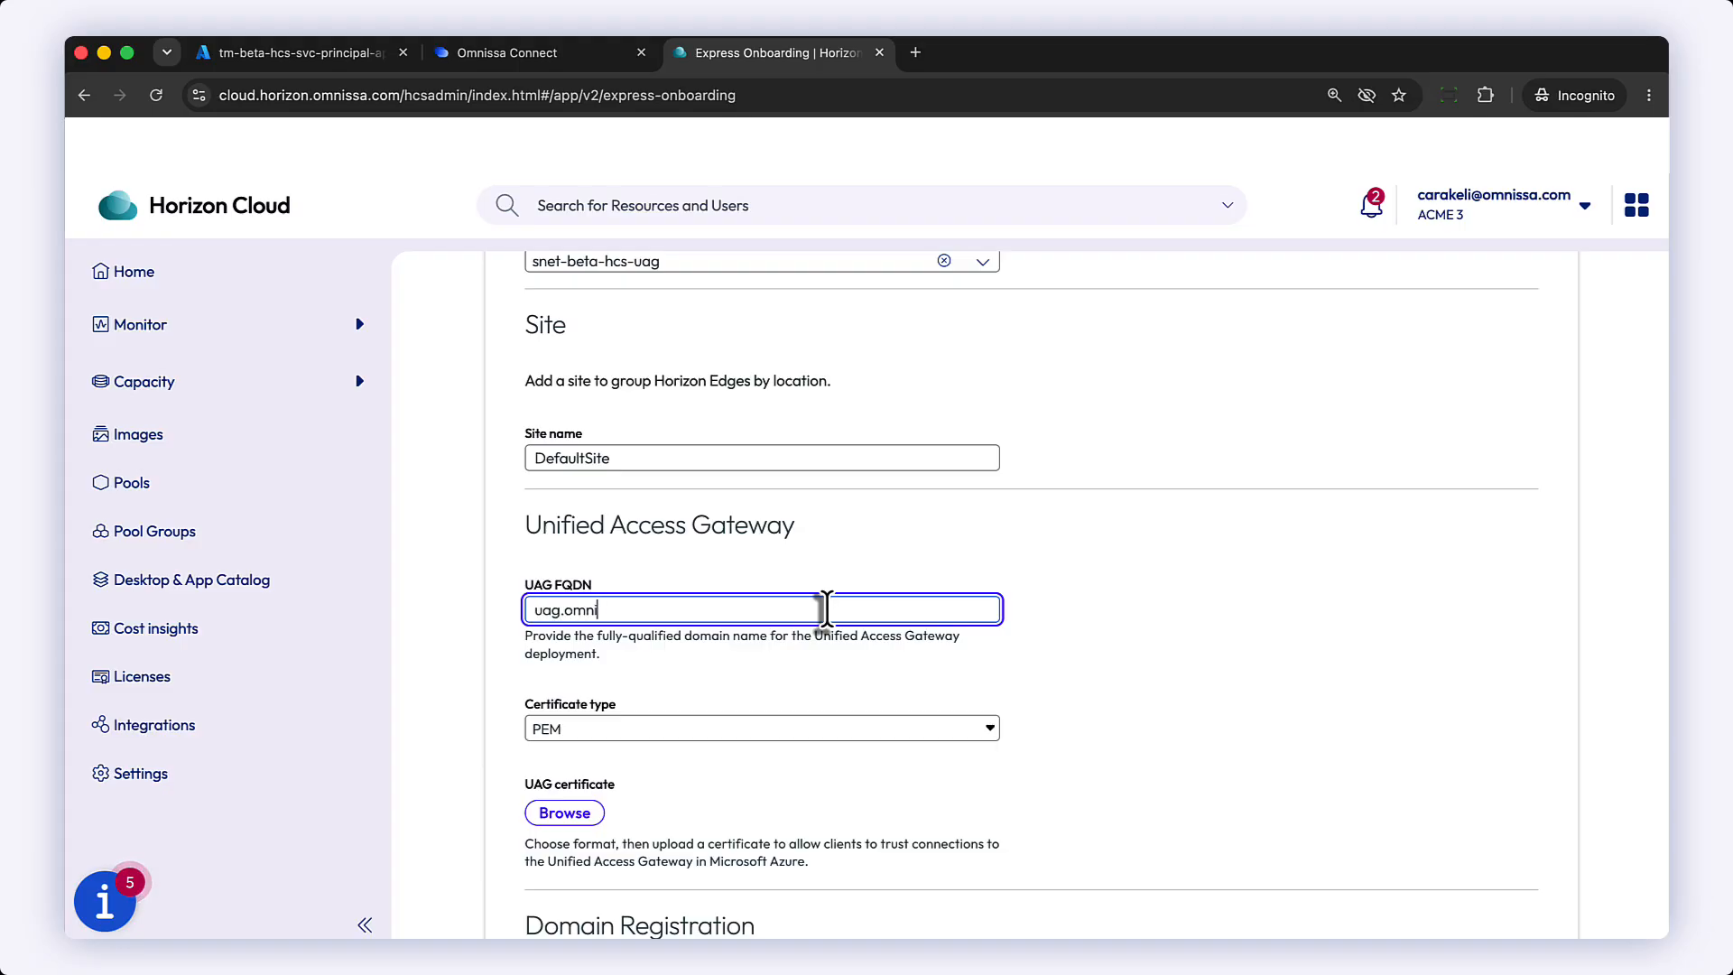
type("uag.omnissatm.c")
scroll(1128, 749, "up", 1)
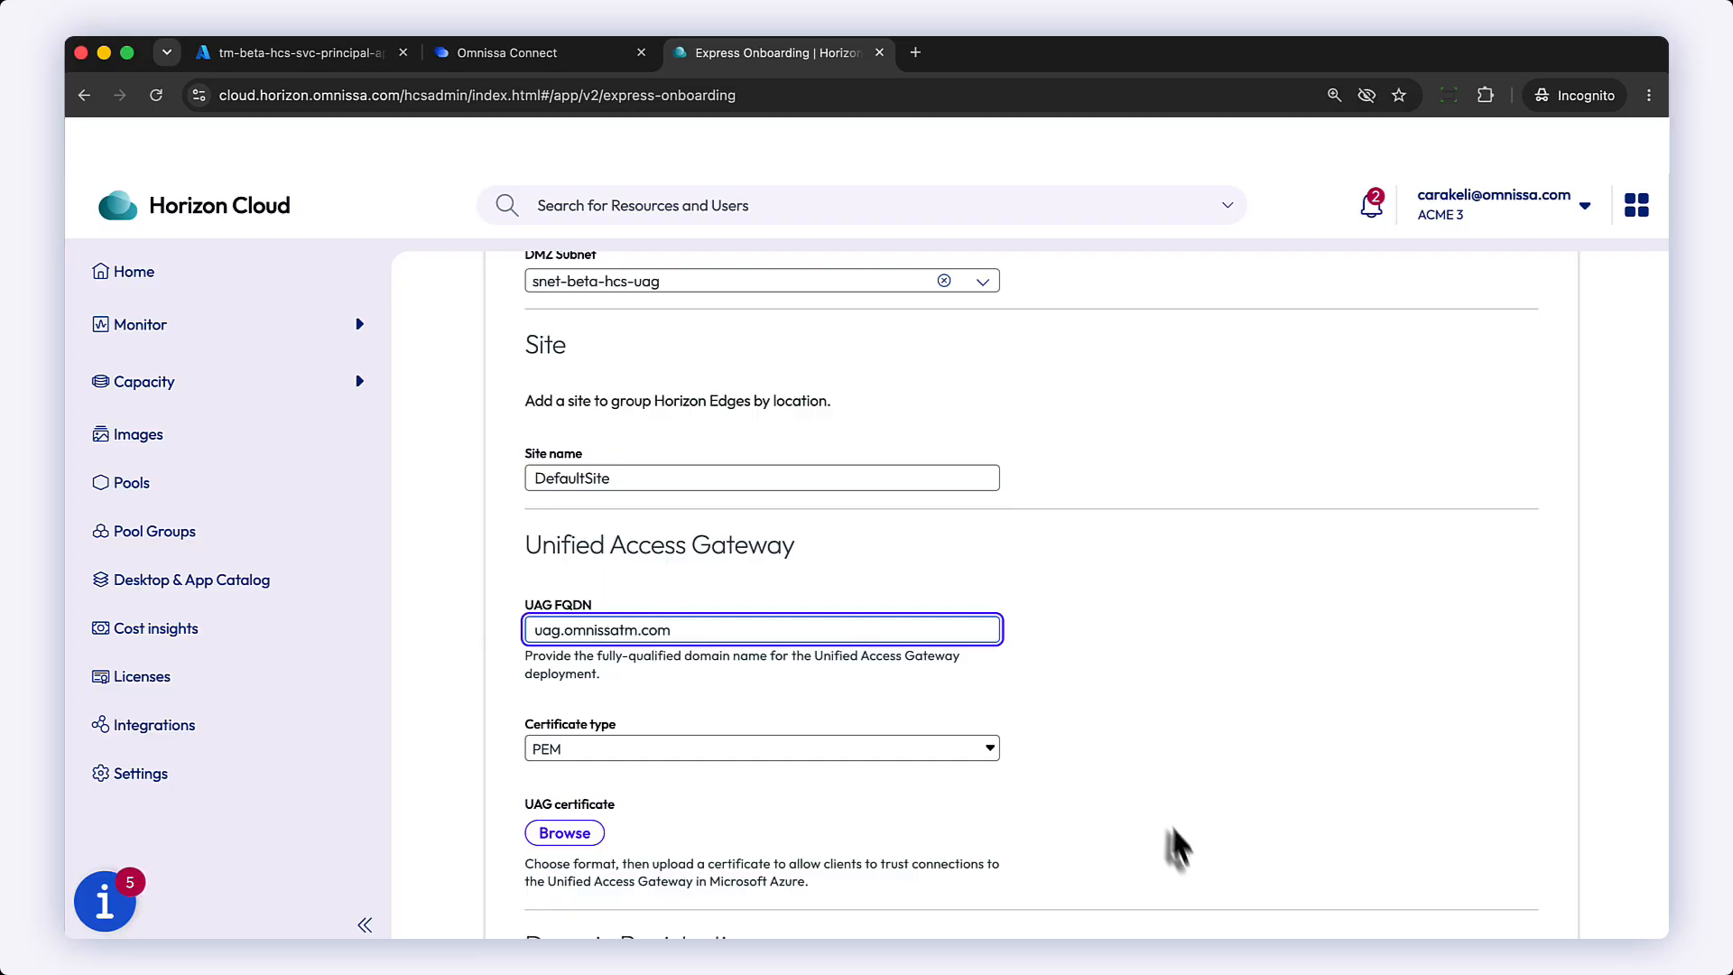
Step: Set the UAG certificate type to PFX
scroll(1179, 837, "down", 3)
scroll(1173, 834, "down", 1)
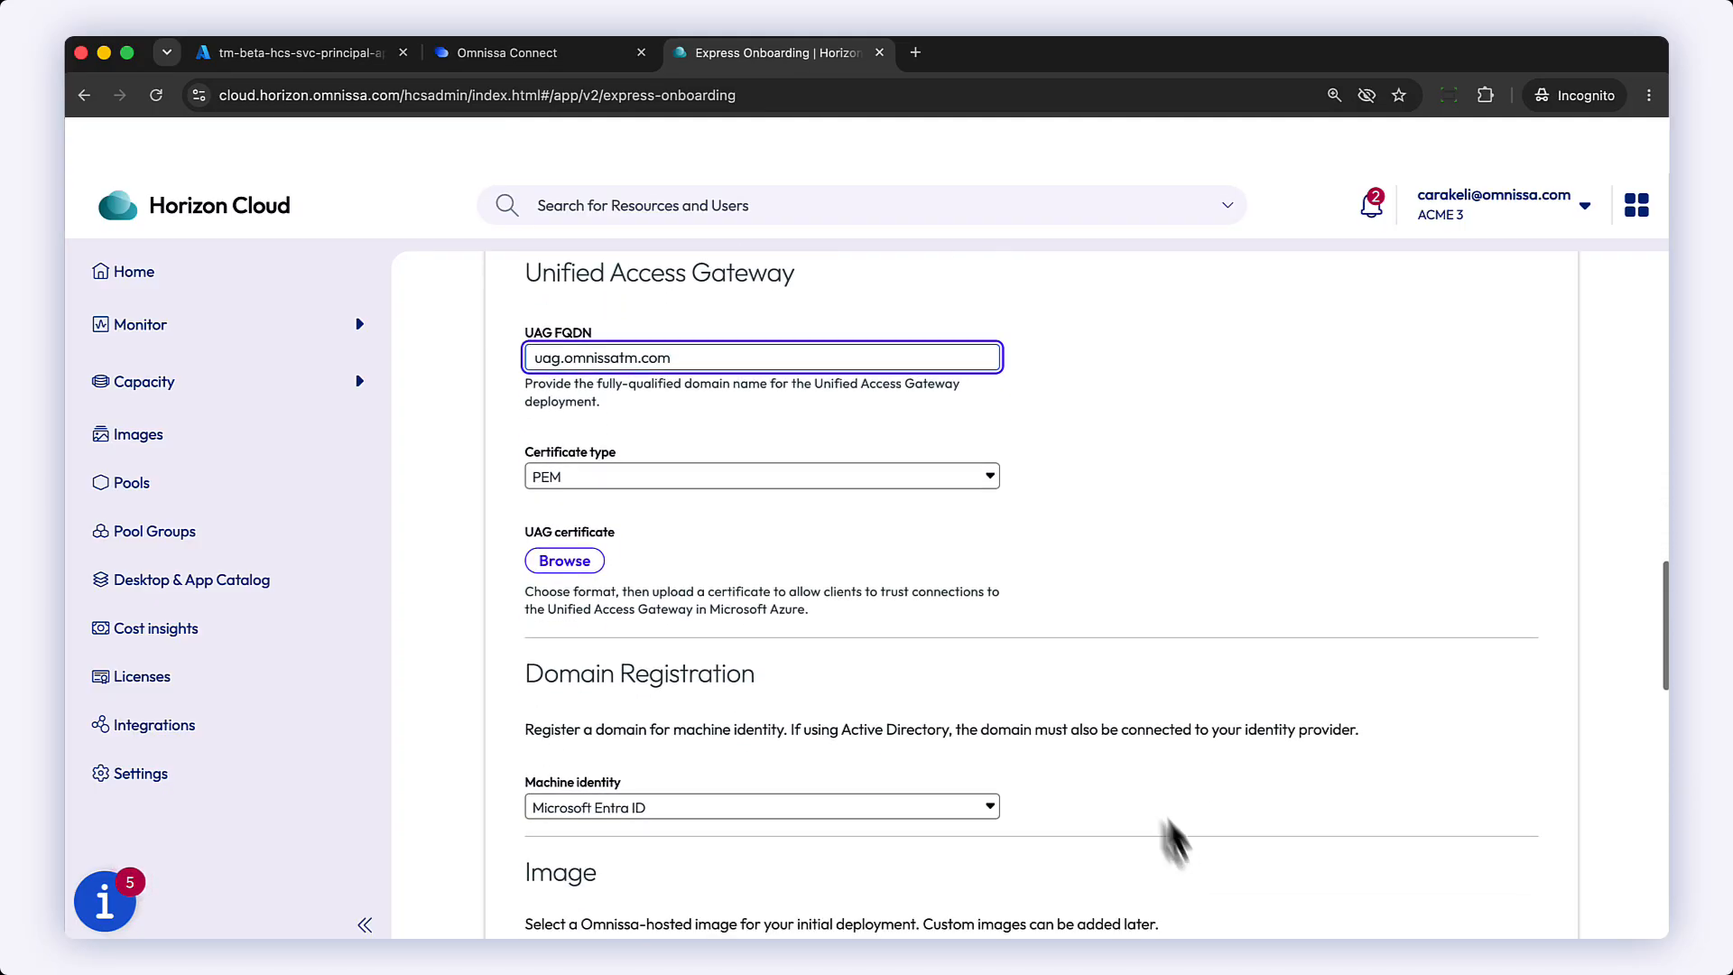
left_click(990, 483)
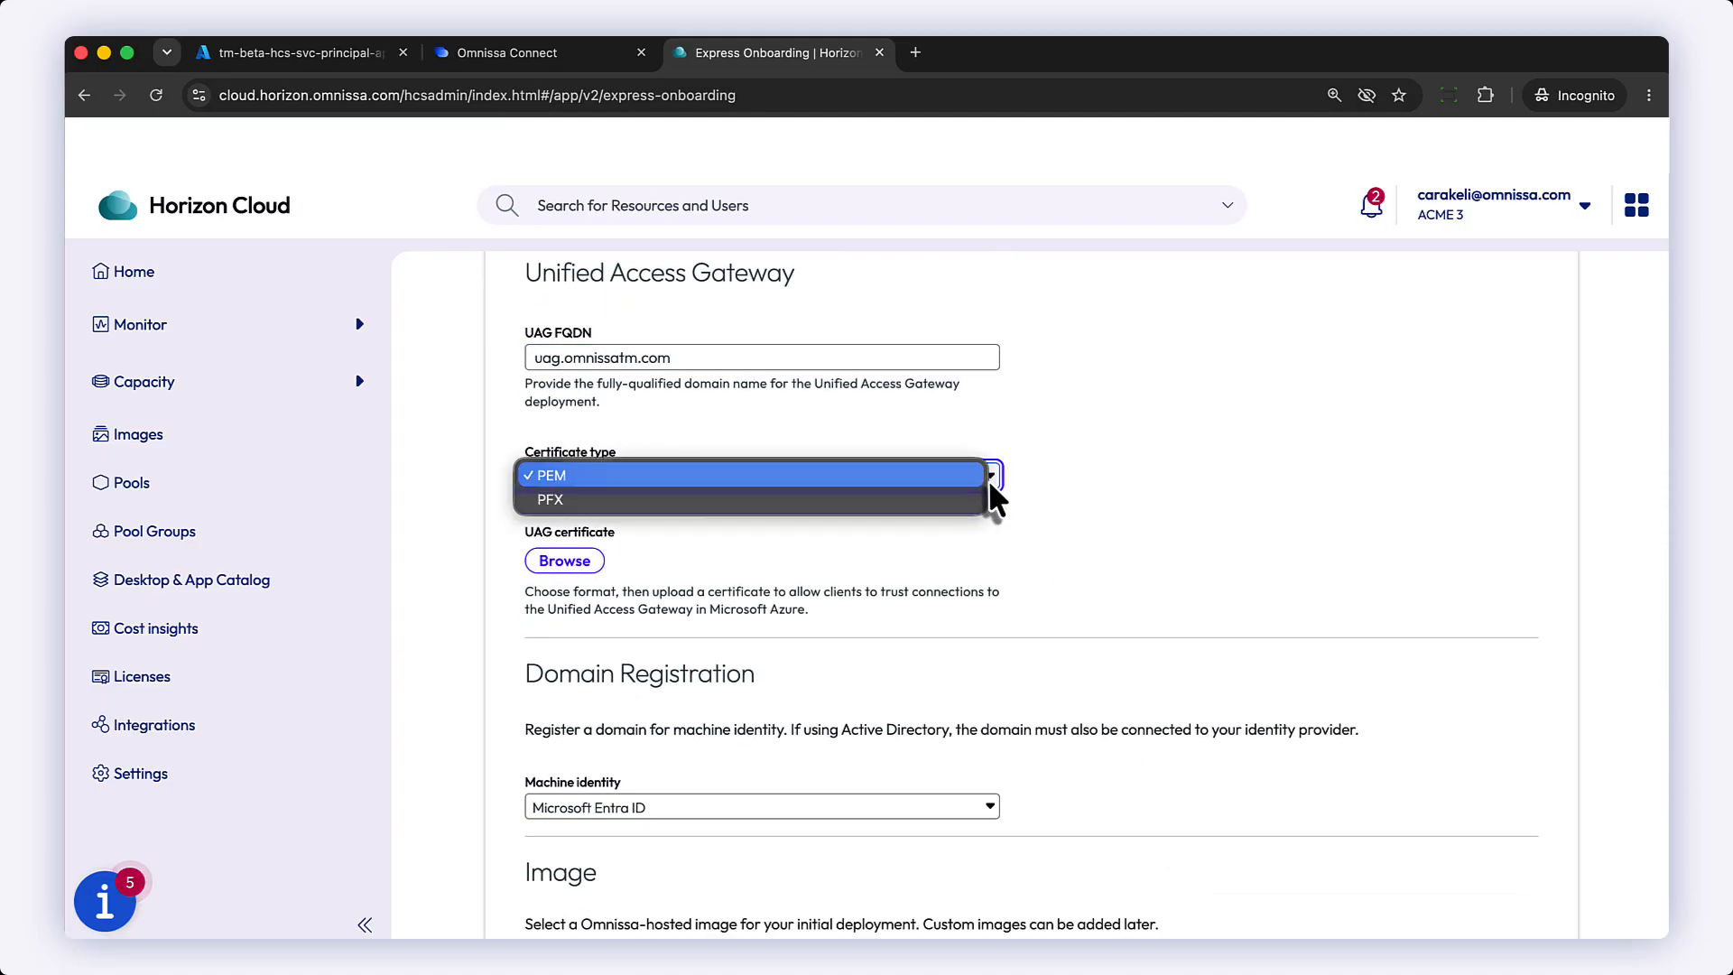
left_click(933, 499)
Step: Upload the rui_PWD.pfx certificate and paste its password into the certificate Password field
left_click(560, 564)
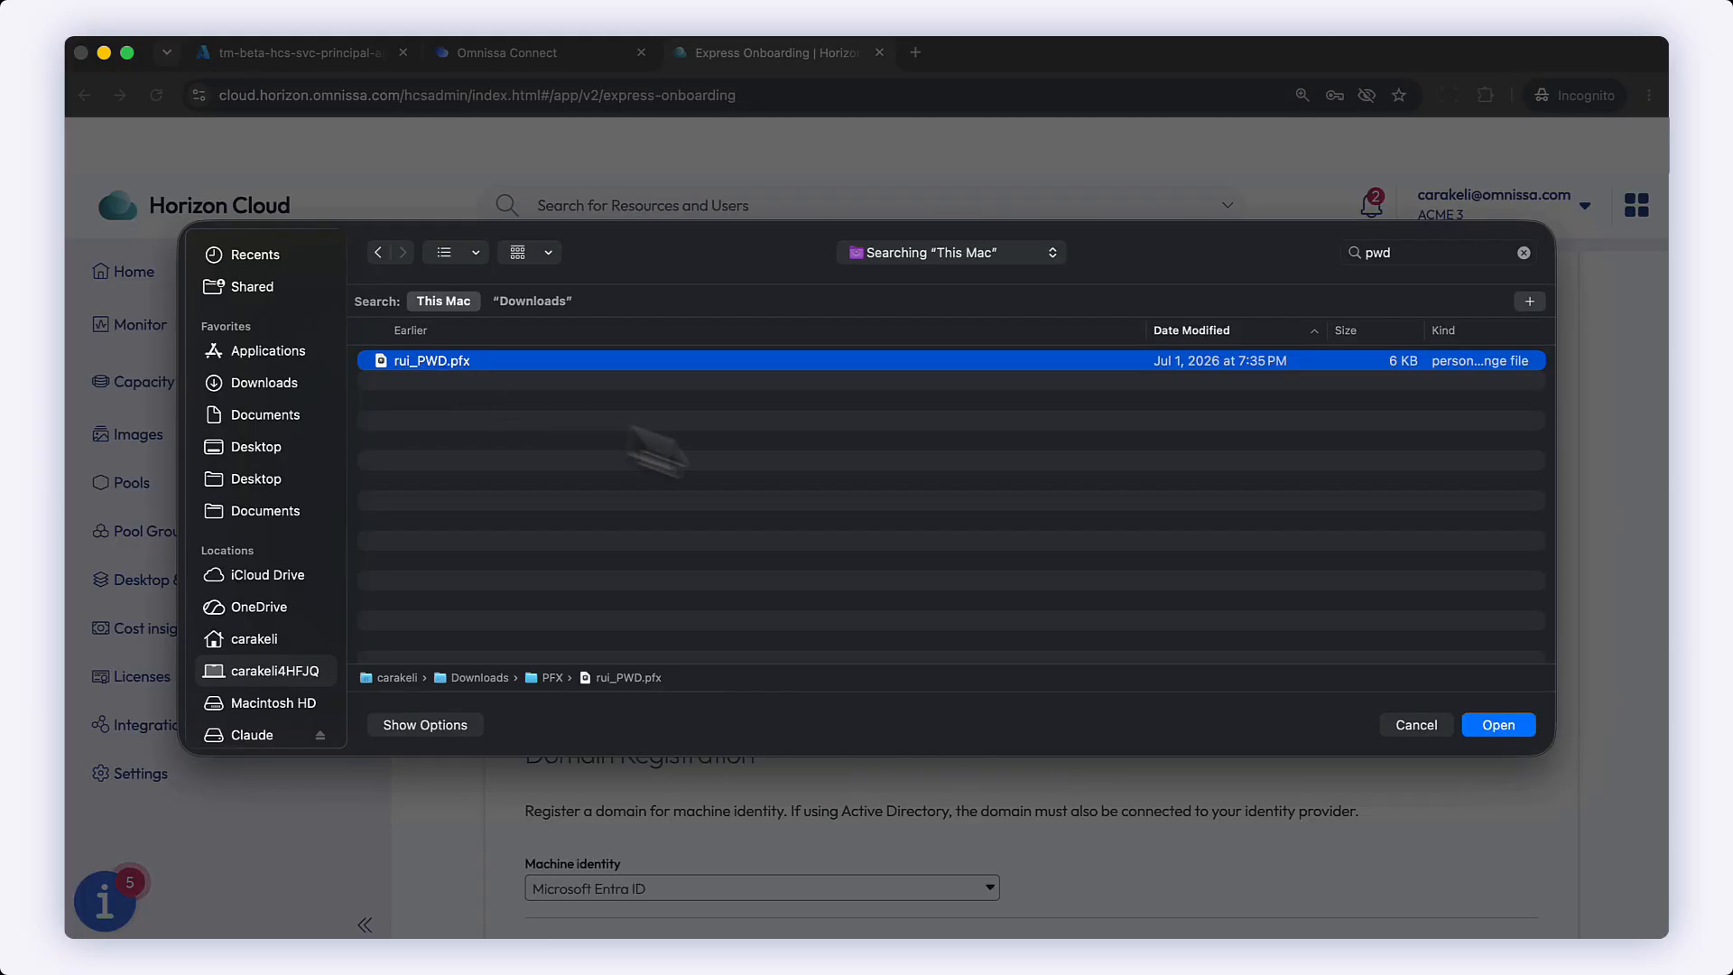
left_click(1497, 724)
left_click(612, 690)
key("super+v")
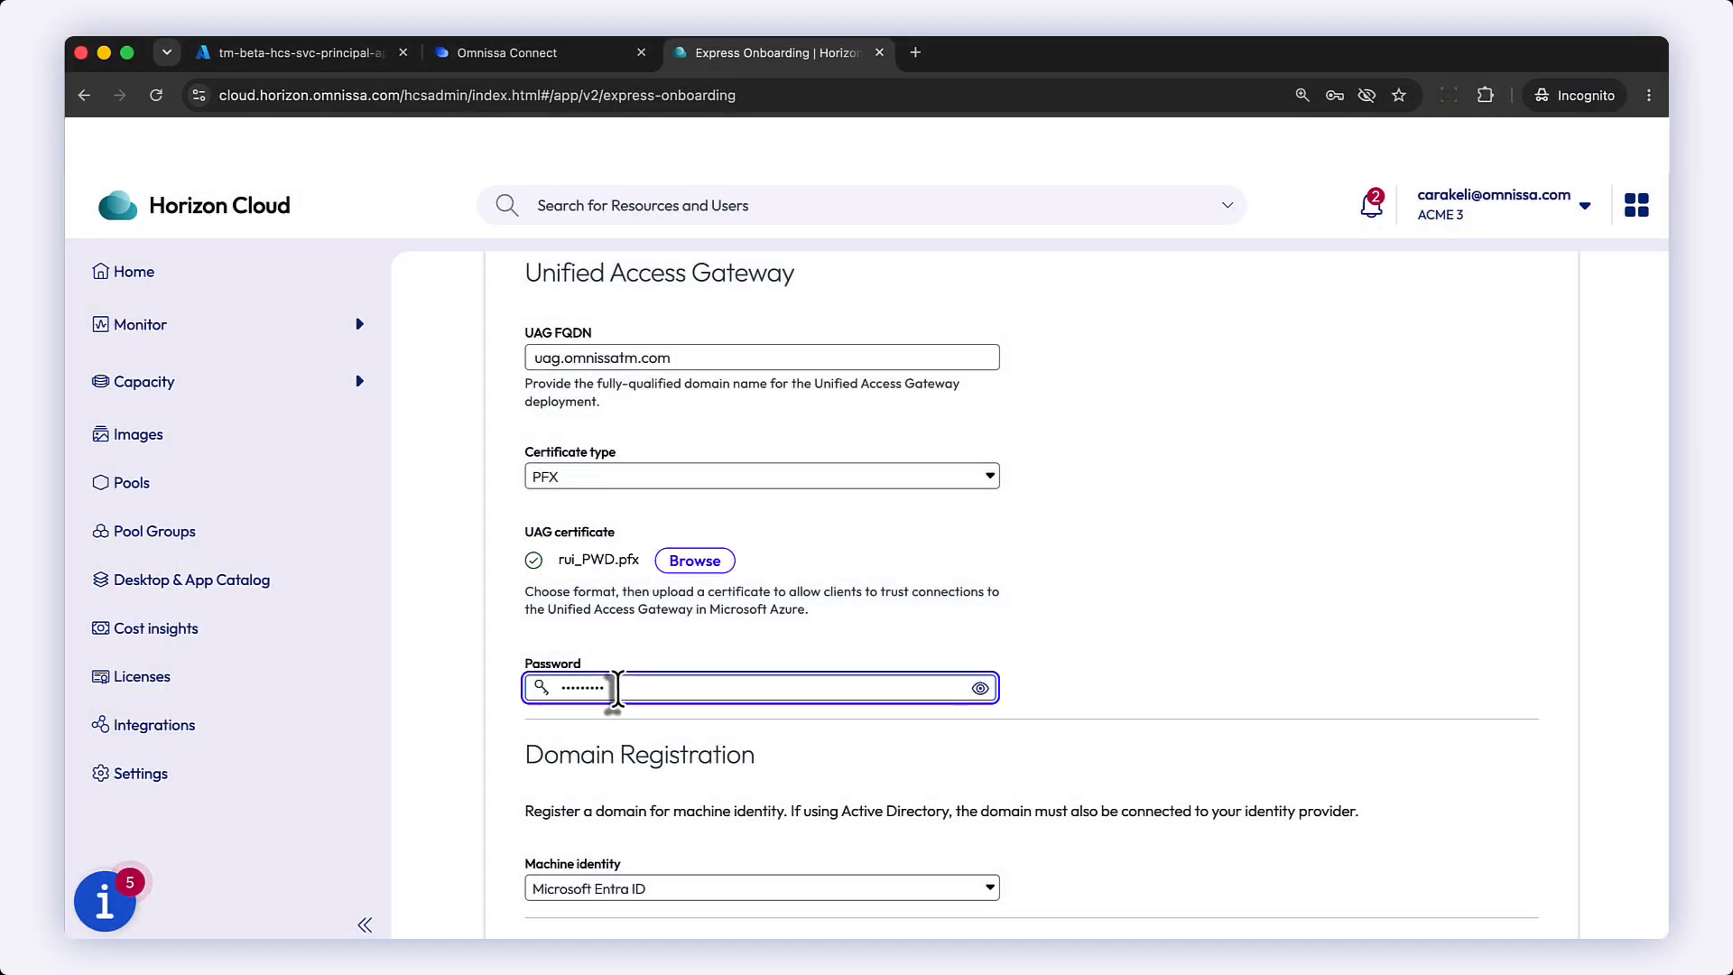
Step: Set the machine identity to Active Directory and enter the Active Directory DNS domain name
scroll(1005, 747, "down", 5)
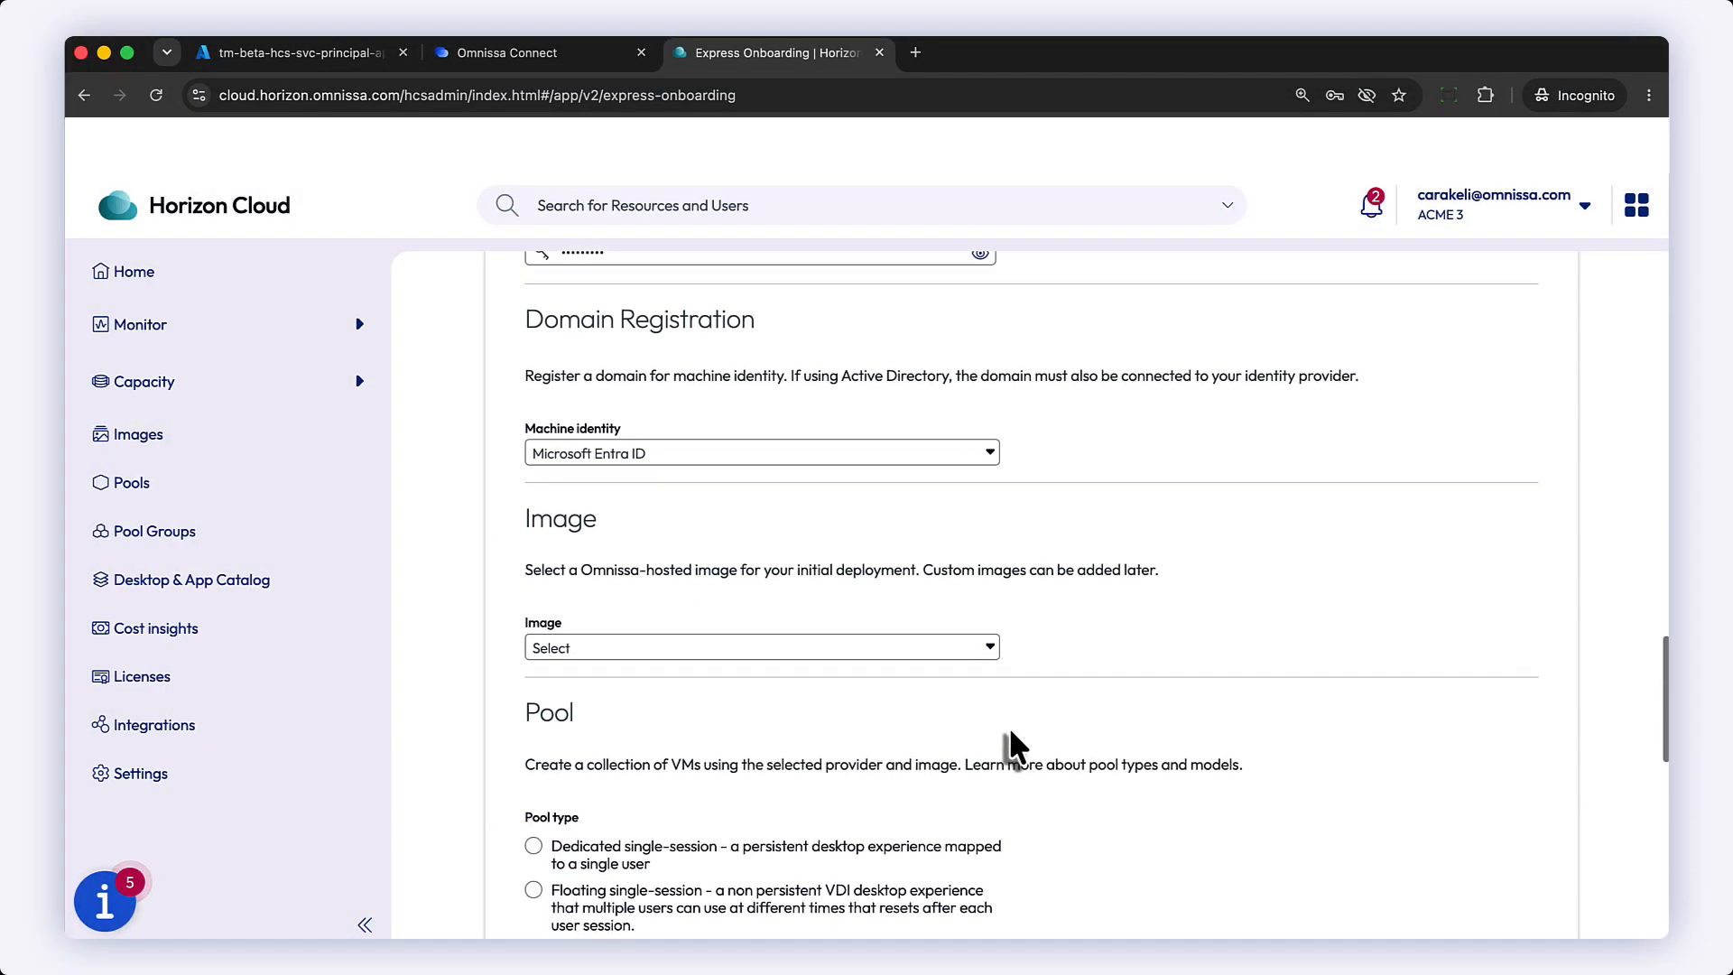
left_click(988, 451)
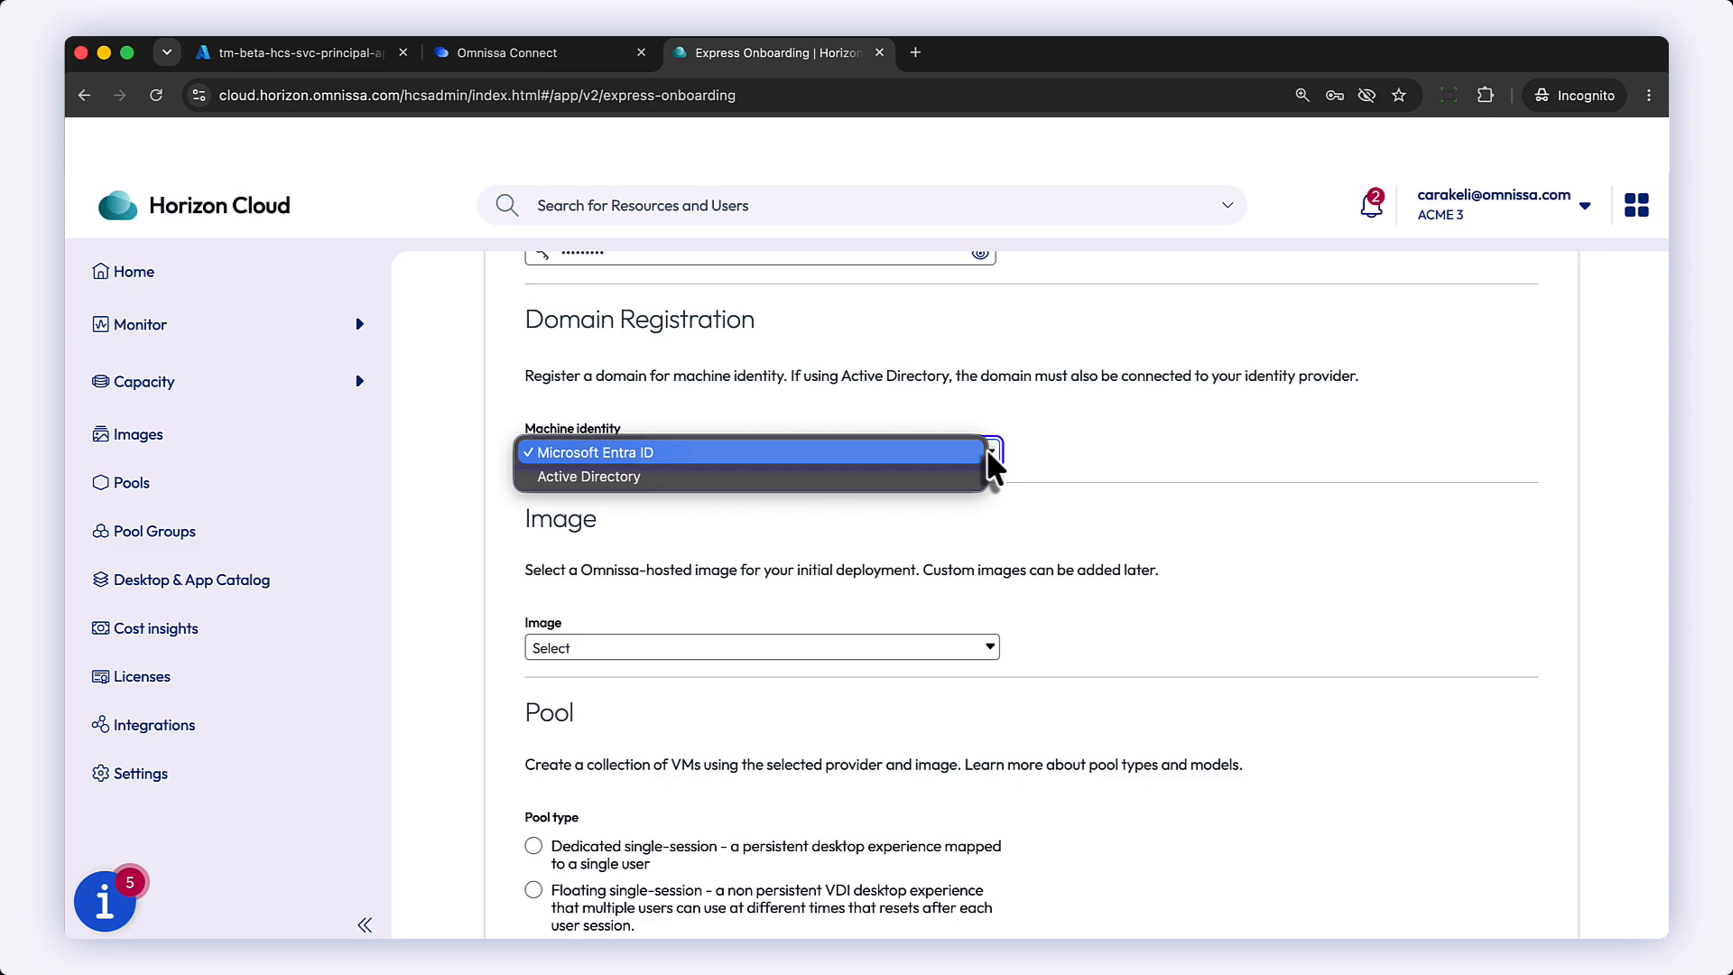
left_click(895, 480)
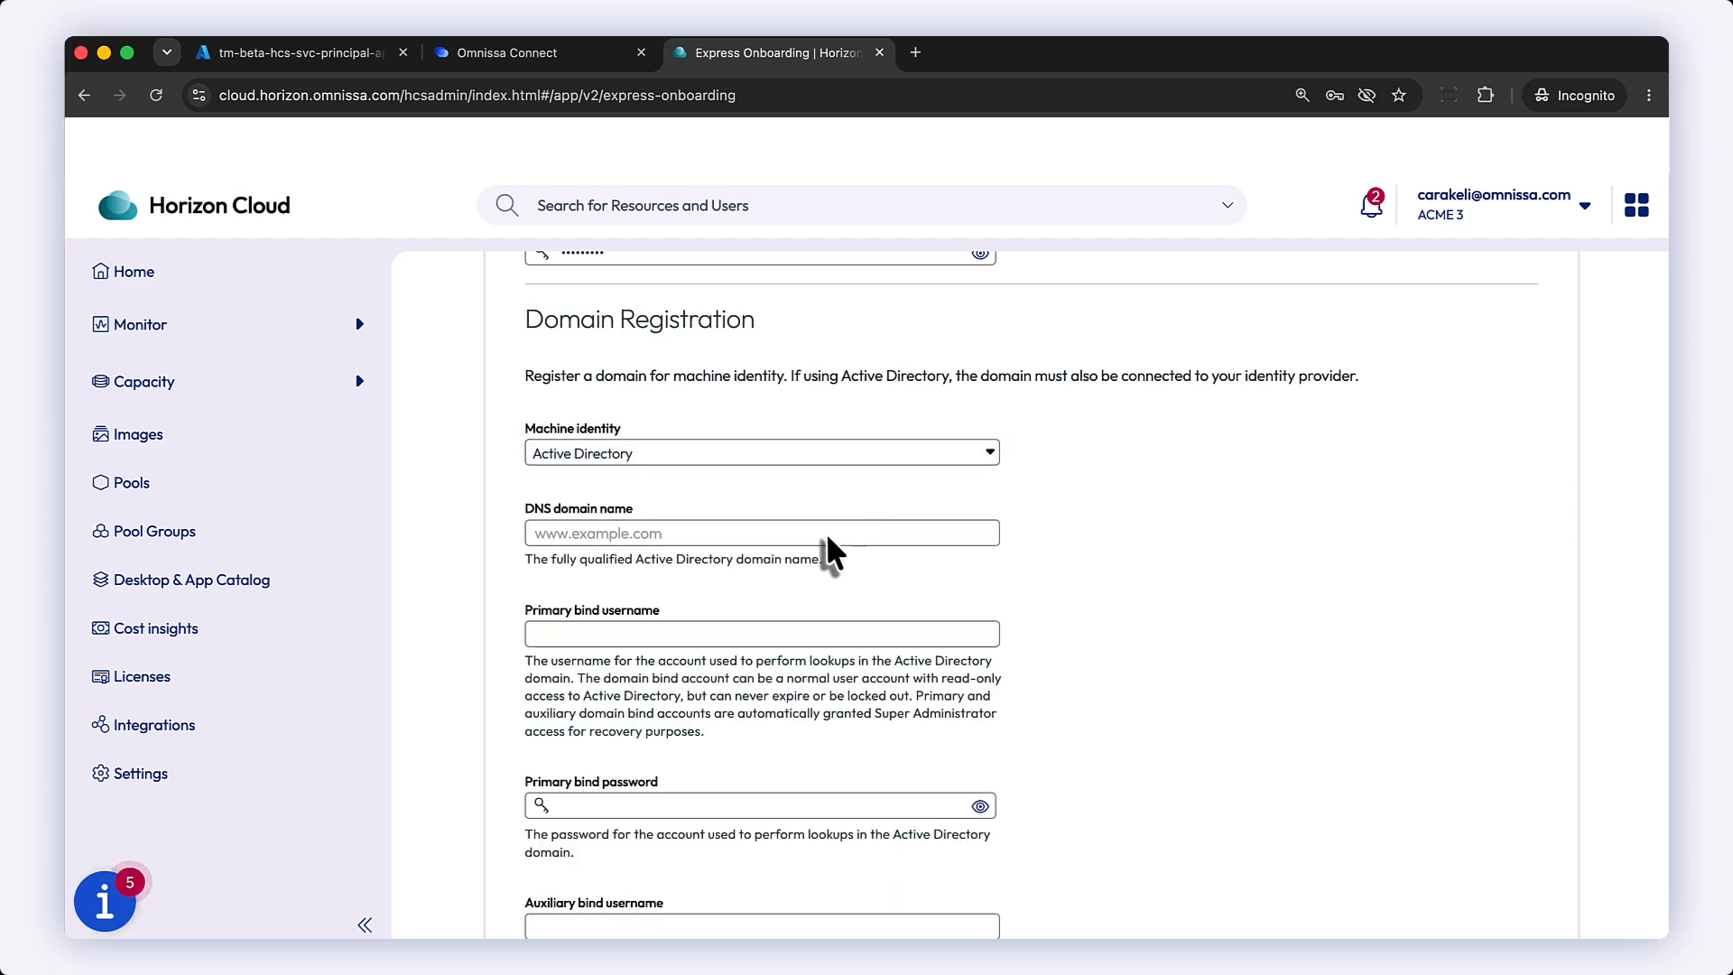
left_click(826, 532)
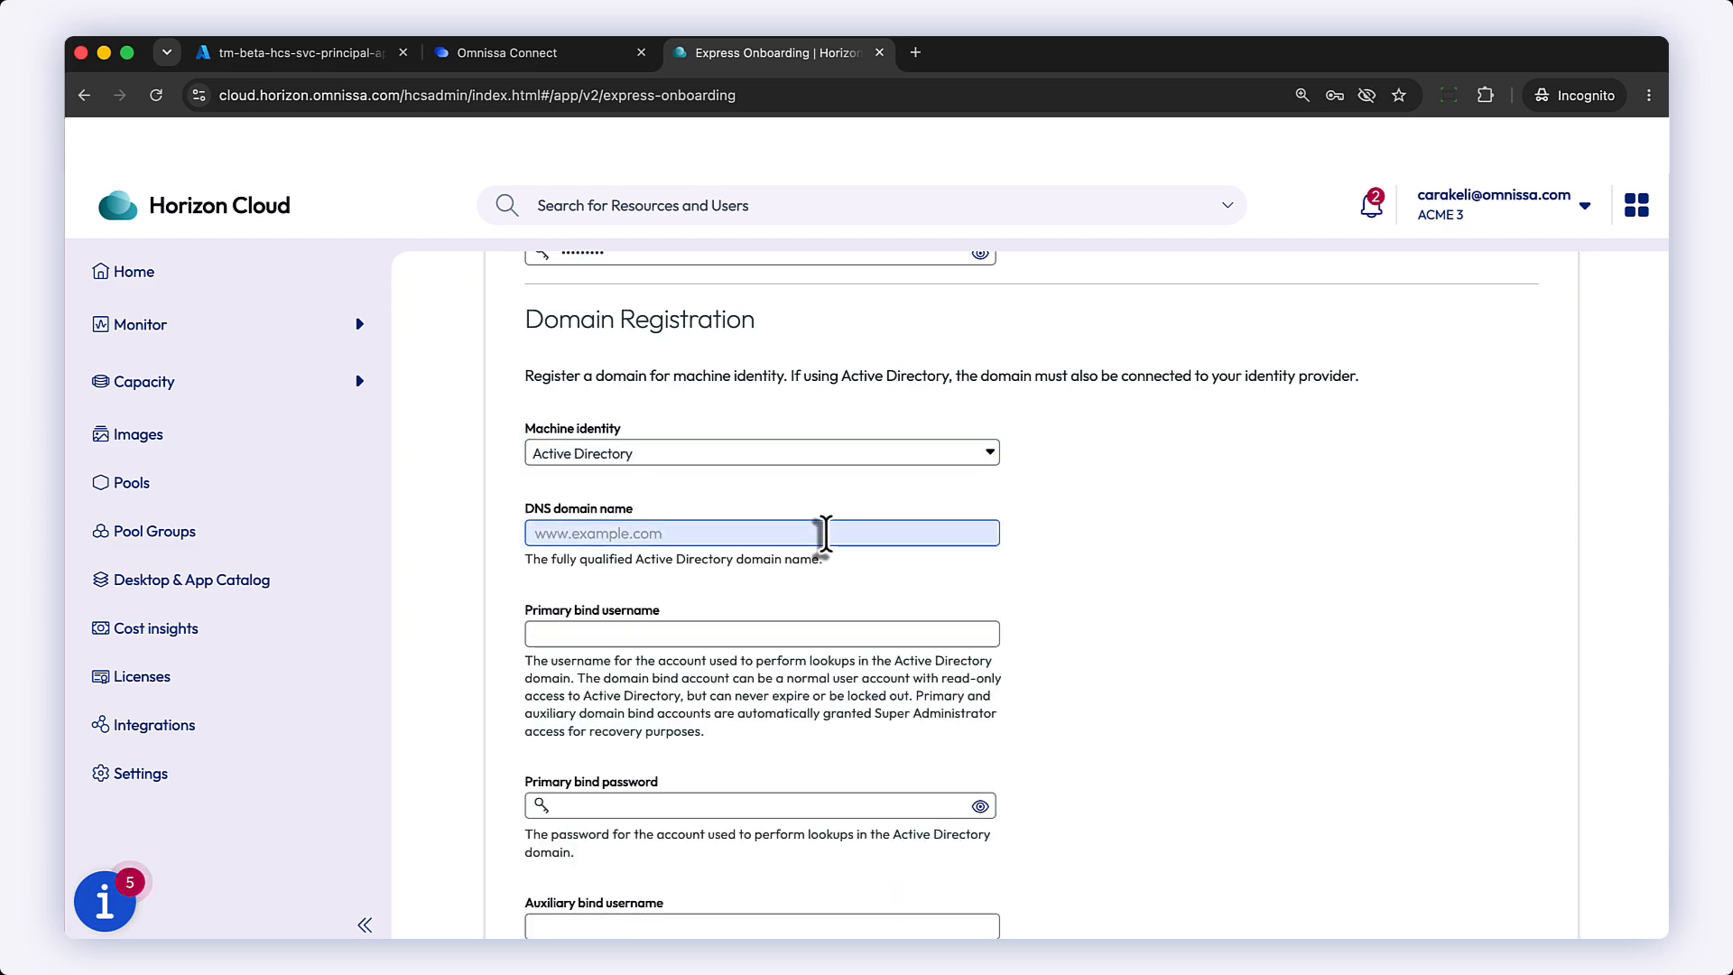
left_click(826, 533)
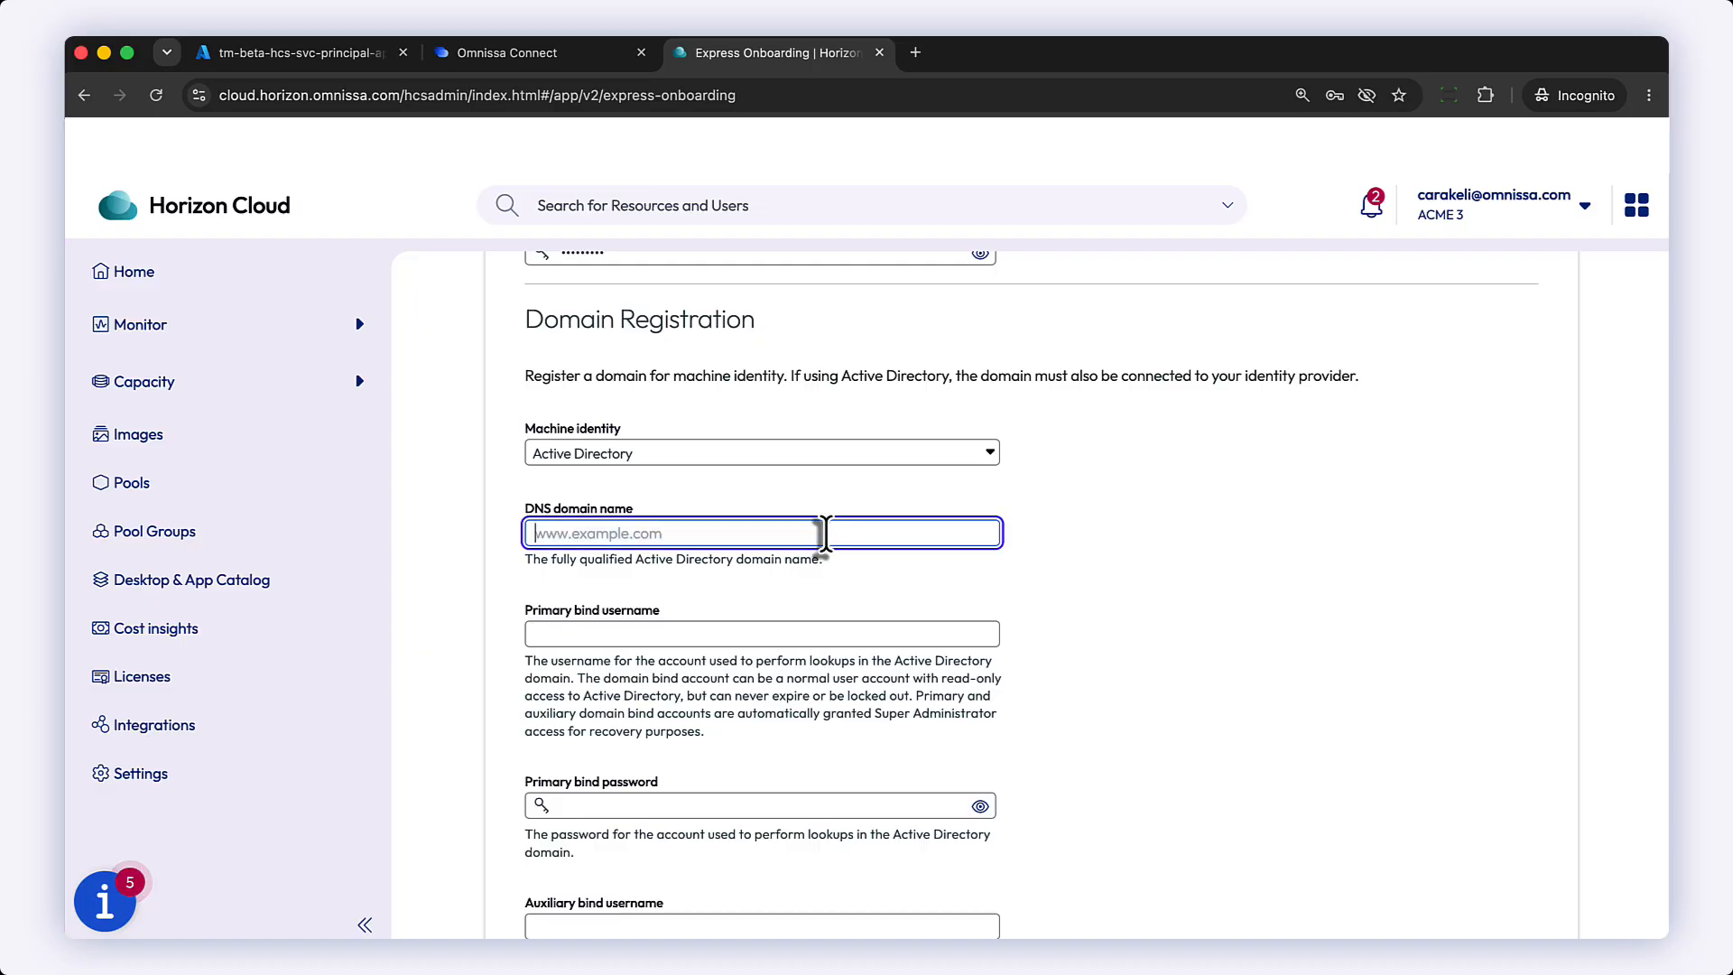
type("omn")
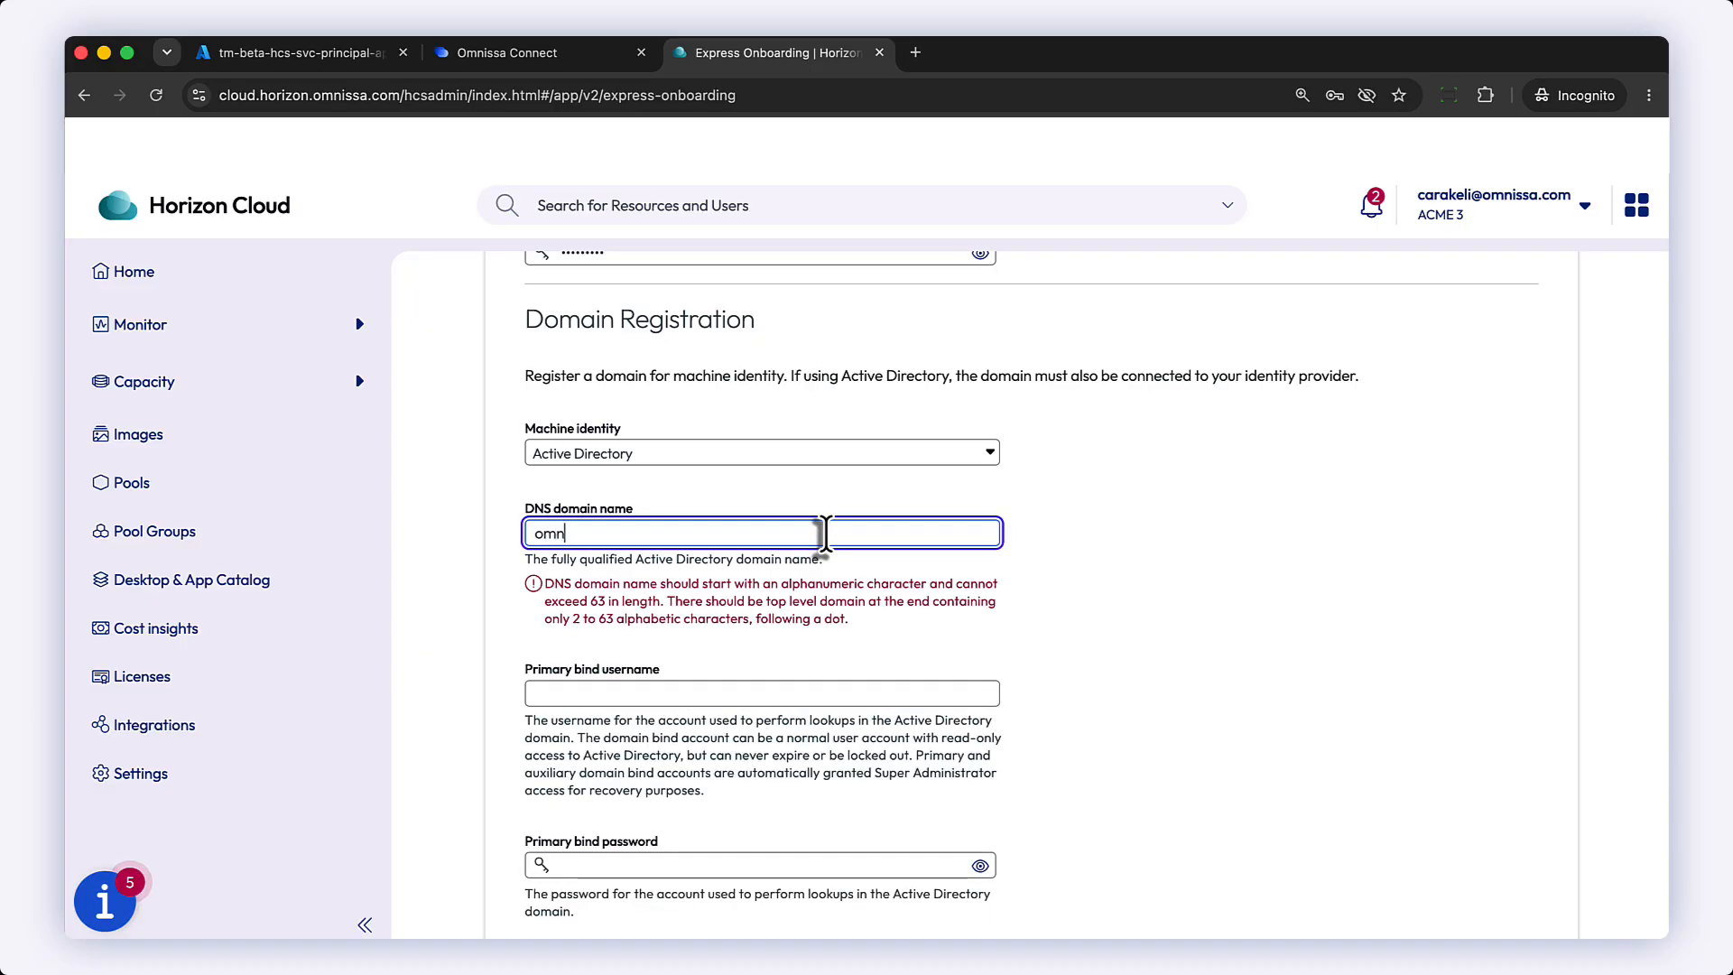
type("issa")
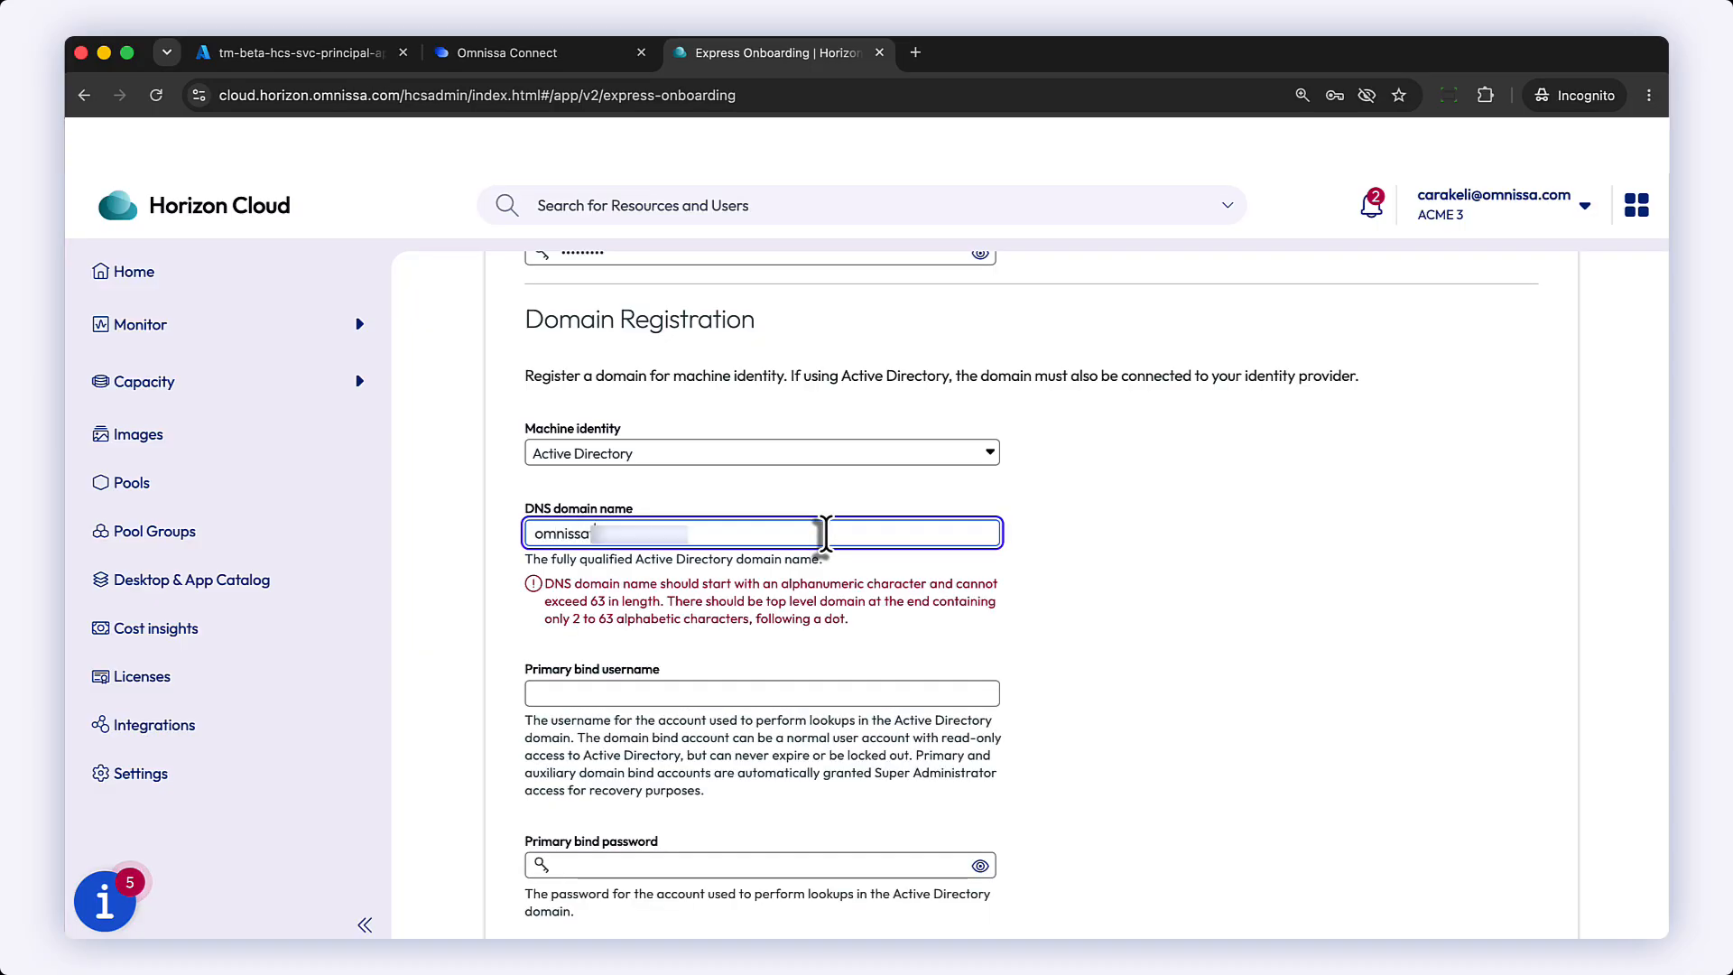
Step: Enter dbind2 as the primary bind username and paste the primary bind password
scroll(1200, 619, "down", 3)
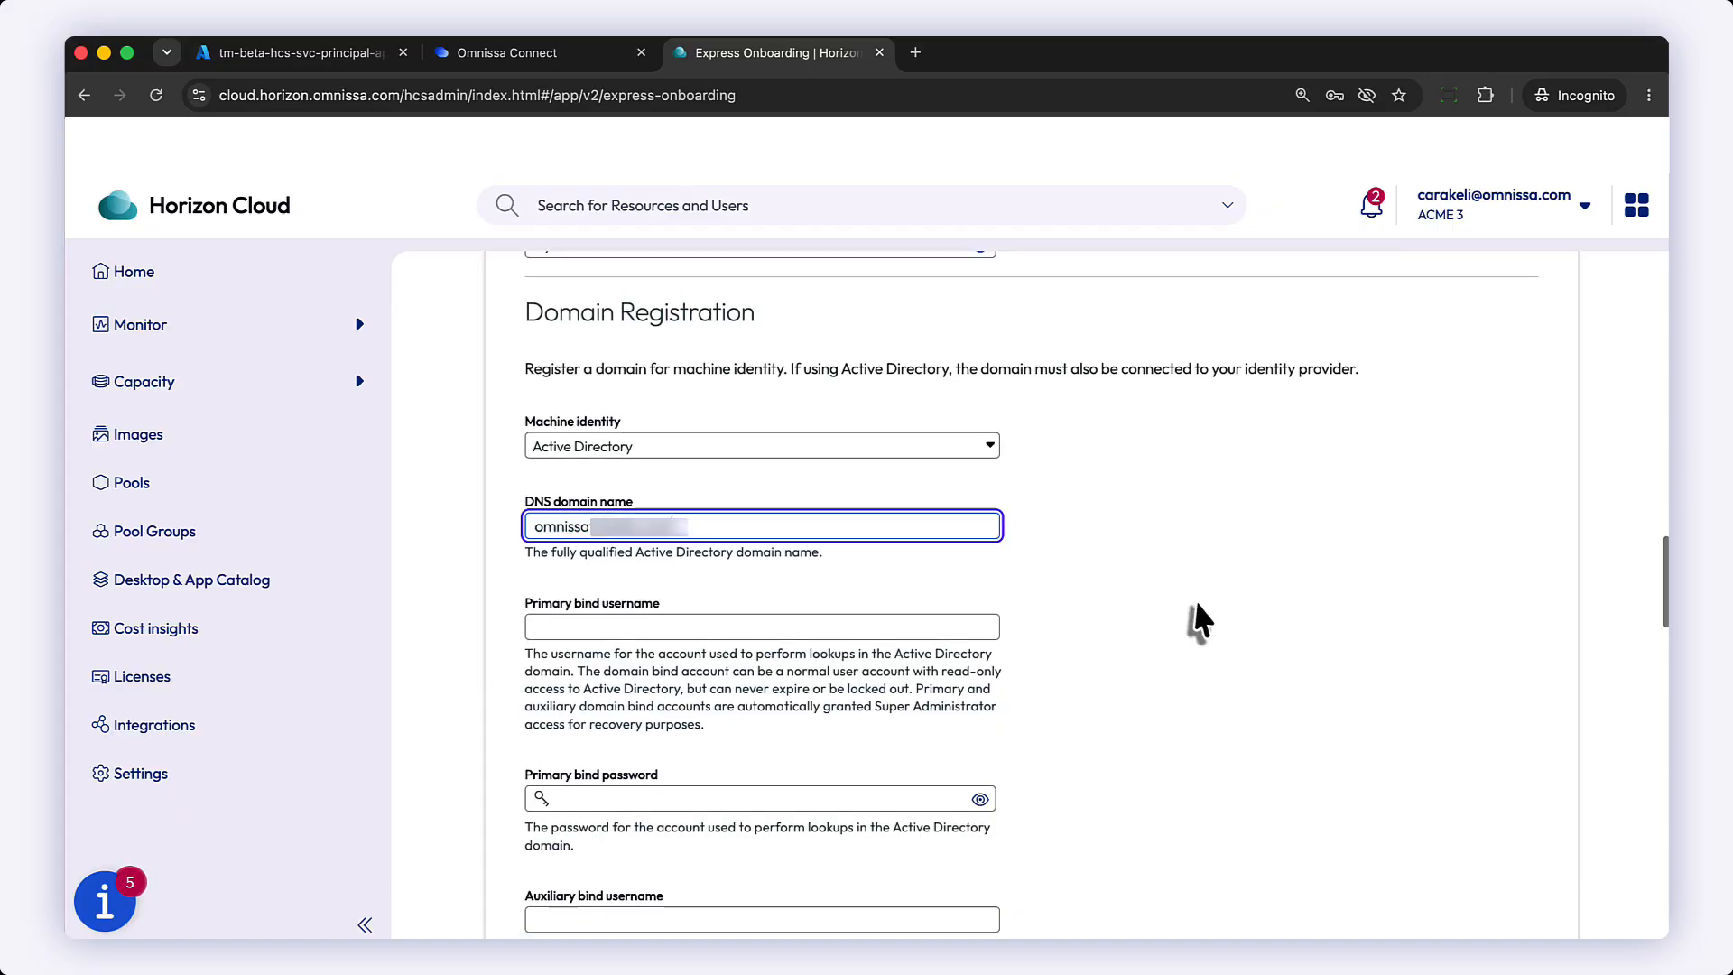
left_click(634, 365)
type("dbind2")
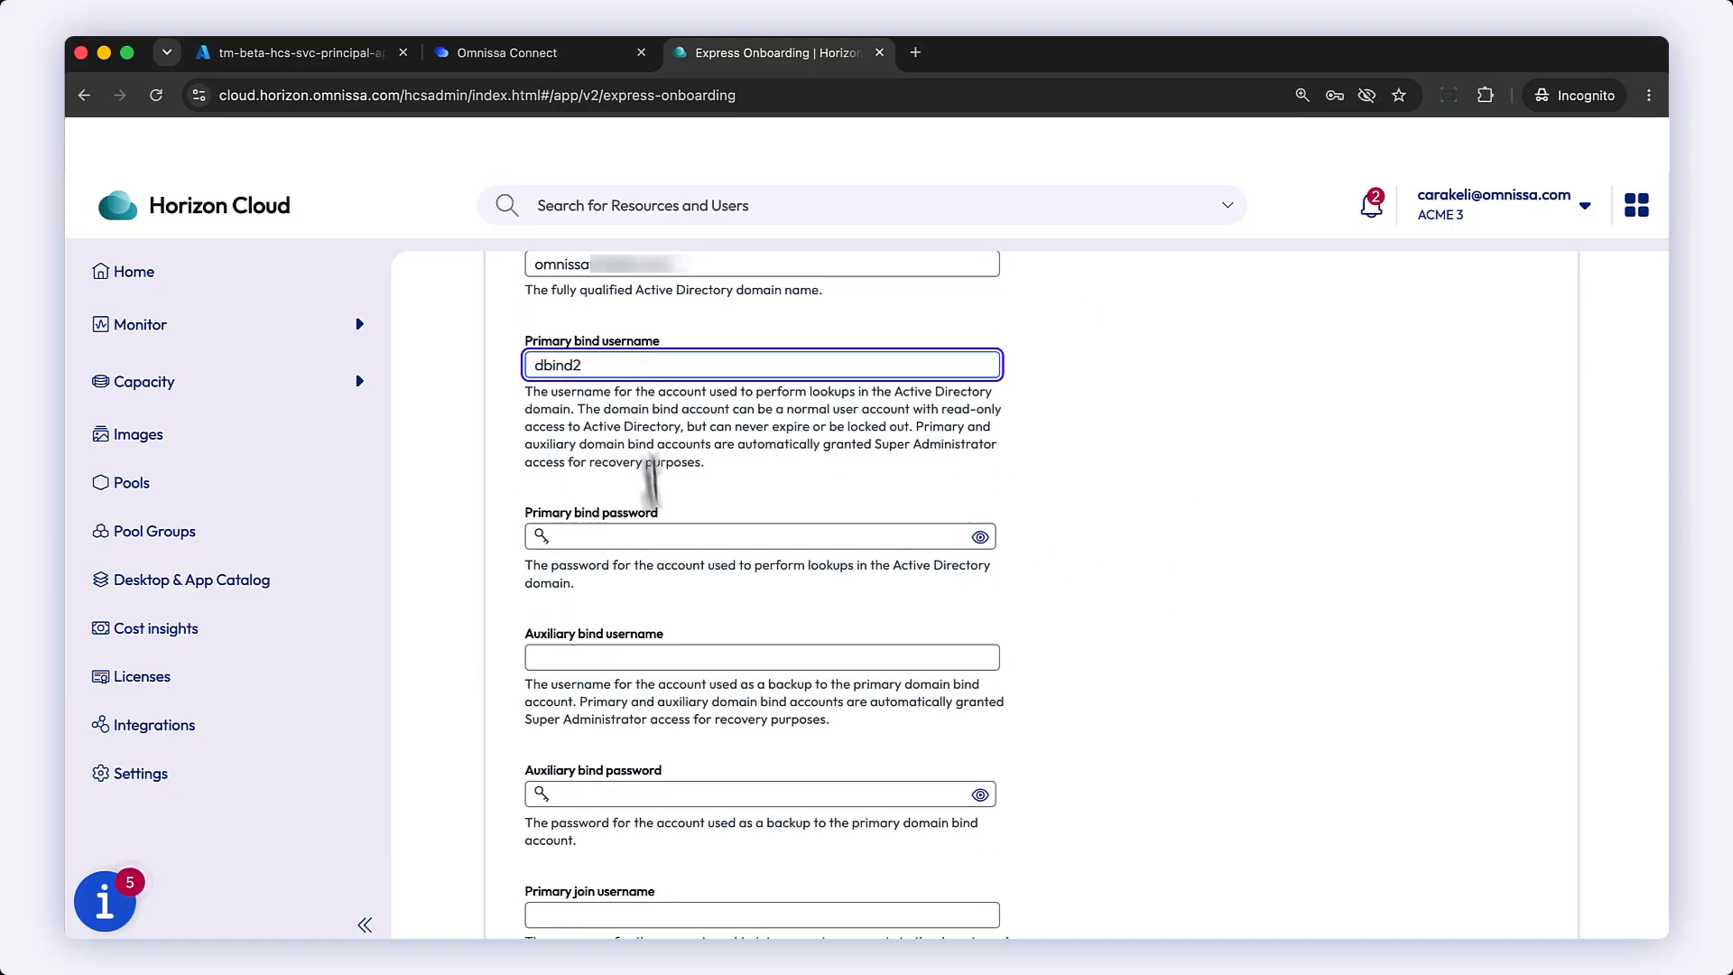
key("Tab")
key("super+v")
Step: Enter auxbind as the auxiliary bind username and paste the auxiliary bind password
left_click(680, 657)
type("auxbin")
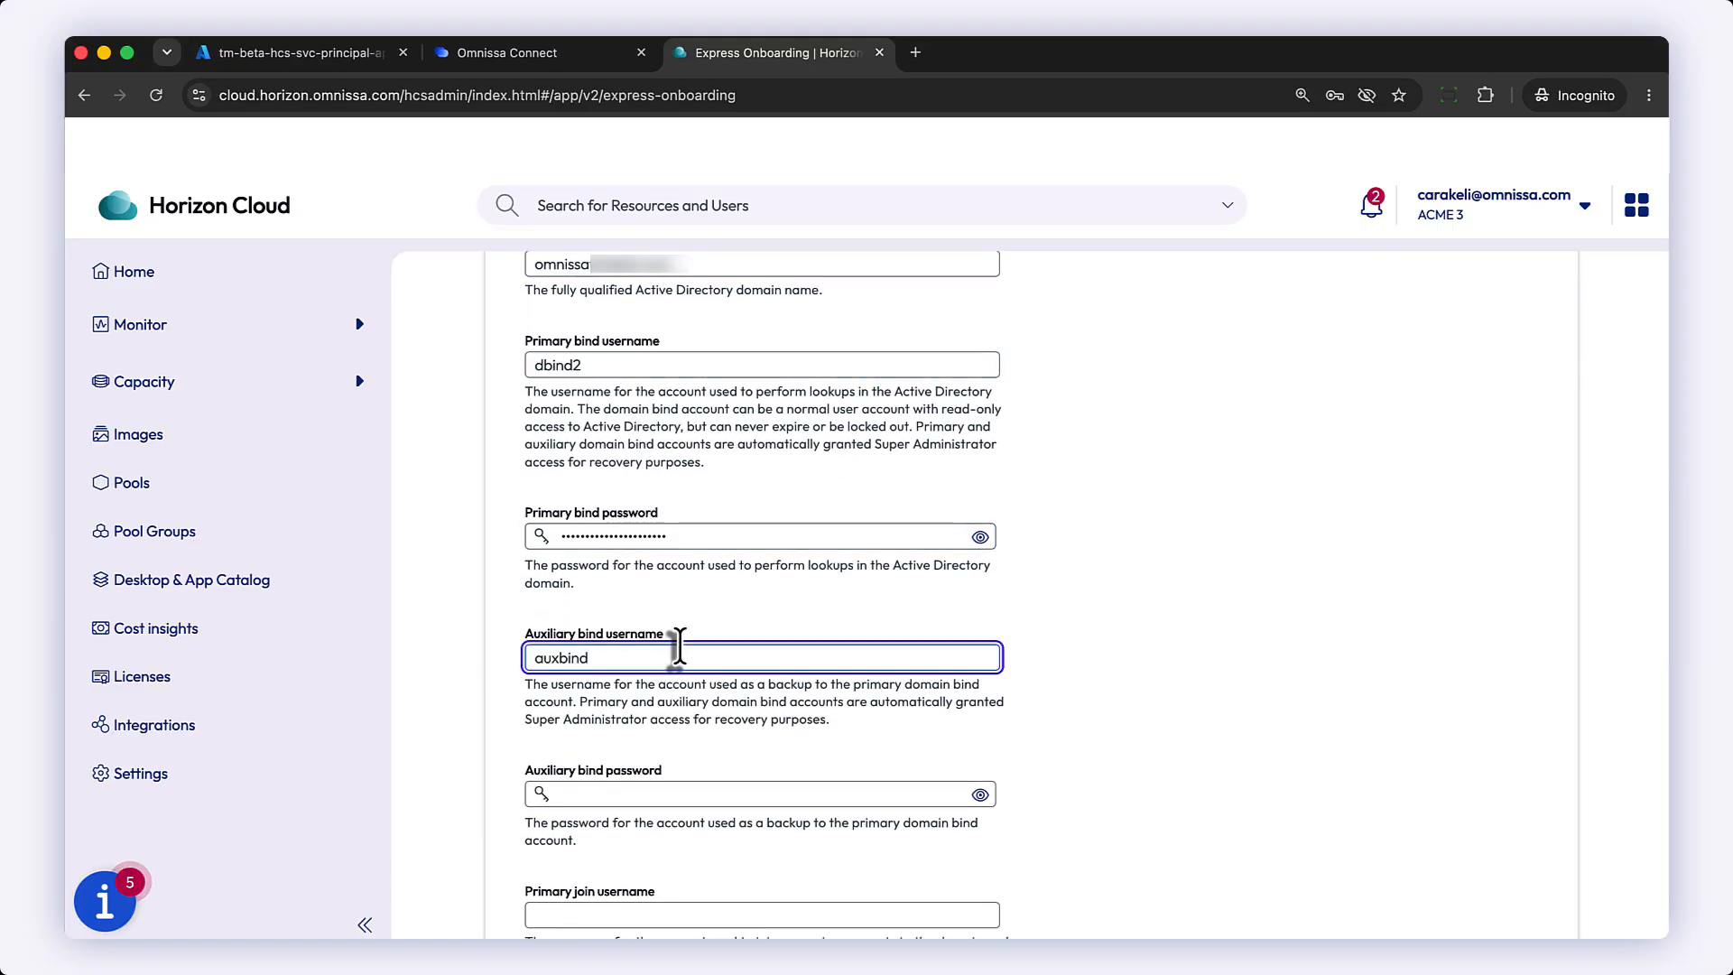
key("Tab")
key("super+v")
Step: Enter djoin as the primary join username and paste the primary join password
scroll(1097, 787, "down", 2)
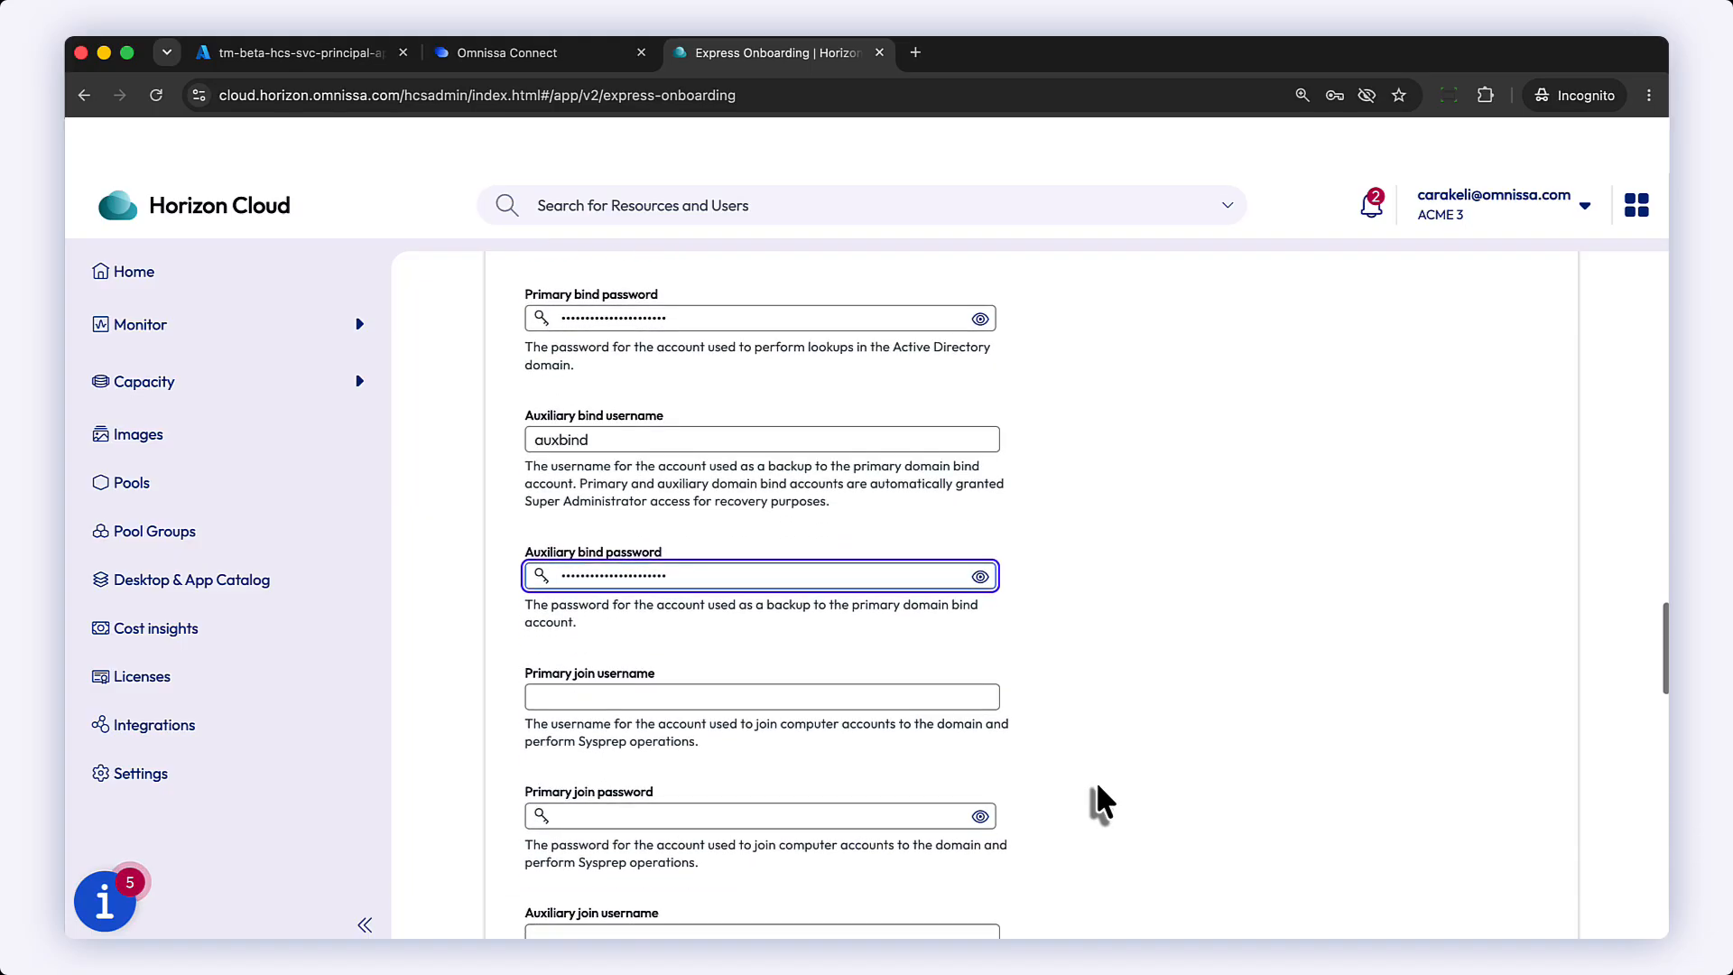
scroll(1097, 785, "down", 2)
key("Tab")
type("djoin")
key("Tab")
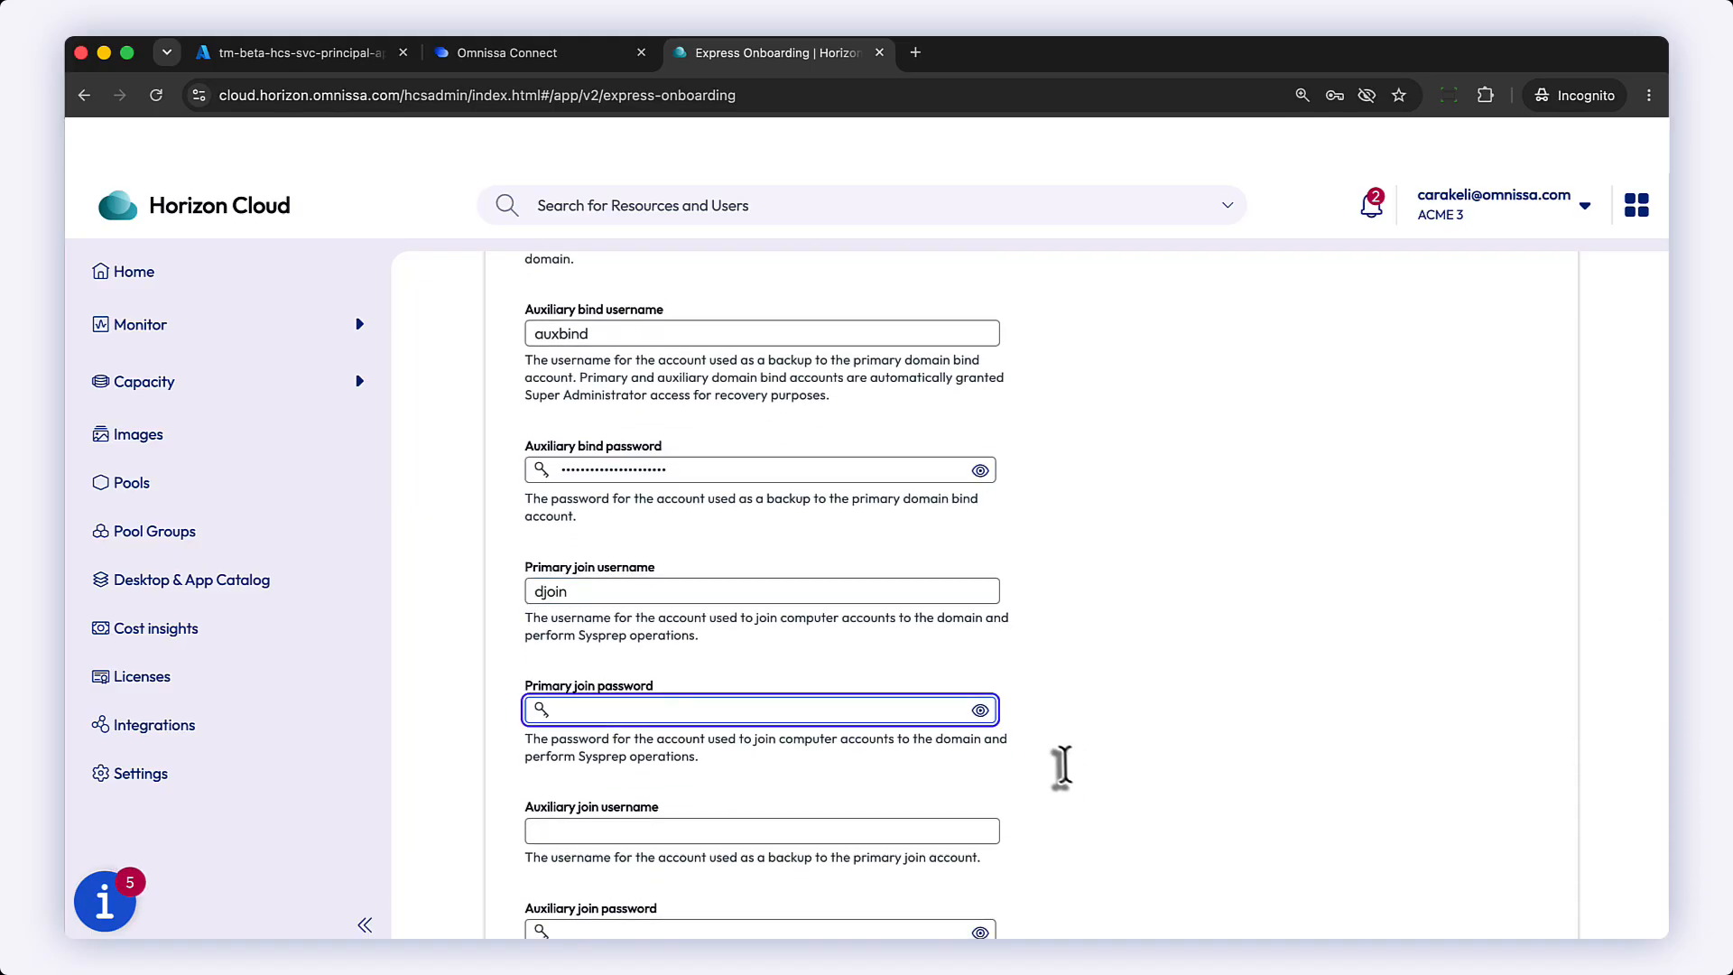
key("super+v")
Step: Enter auxjoin as the auxiliary join username and paste the auxiliary join password
scroll(1053, 763, "down", 4)
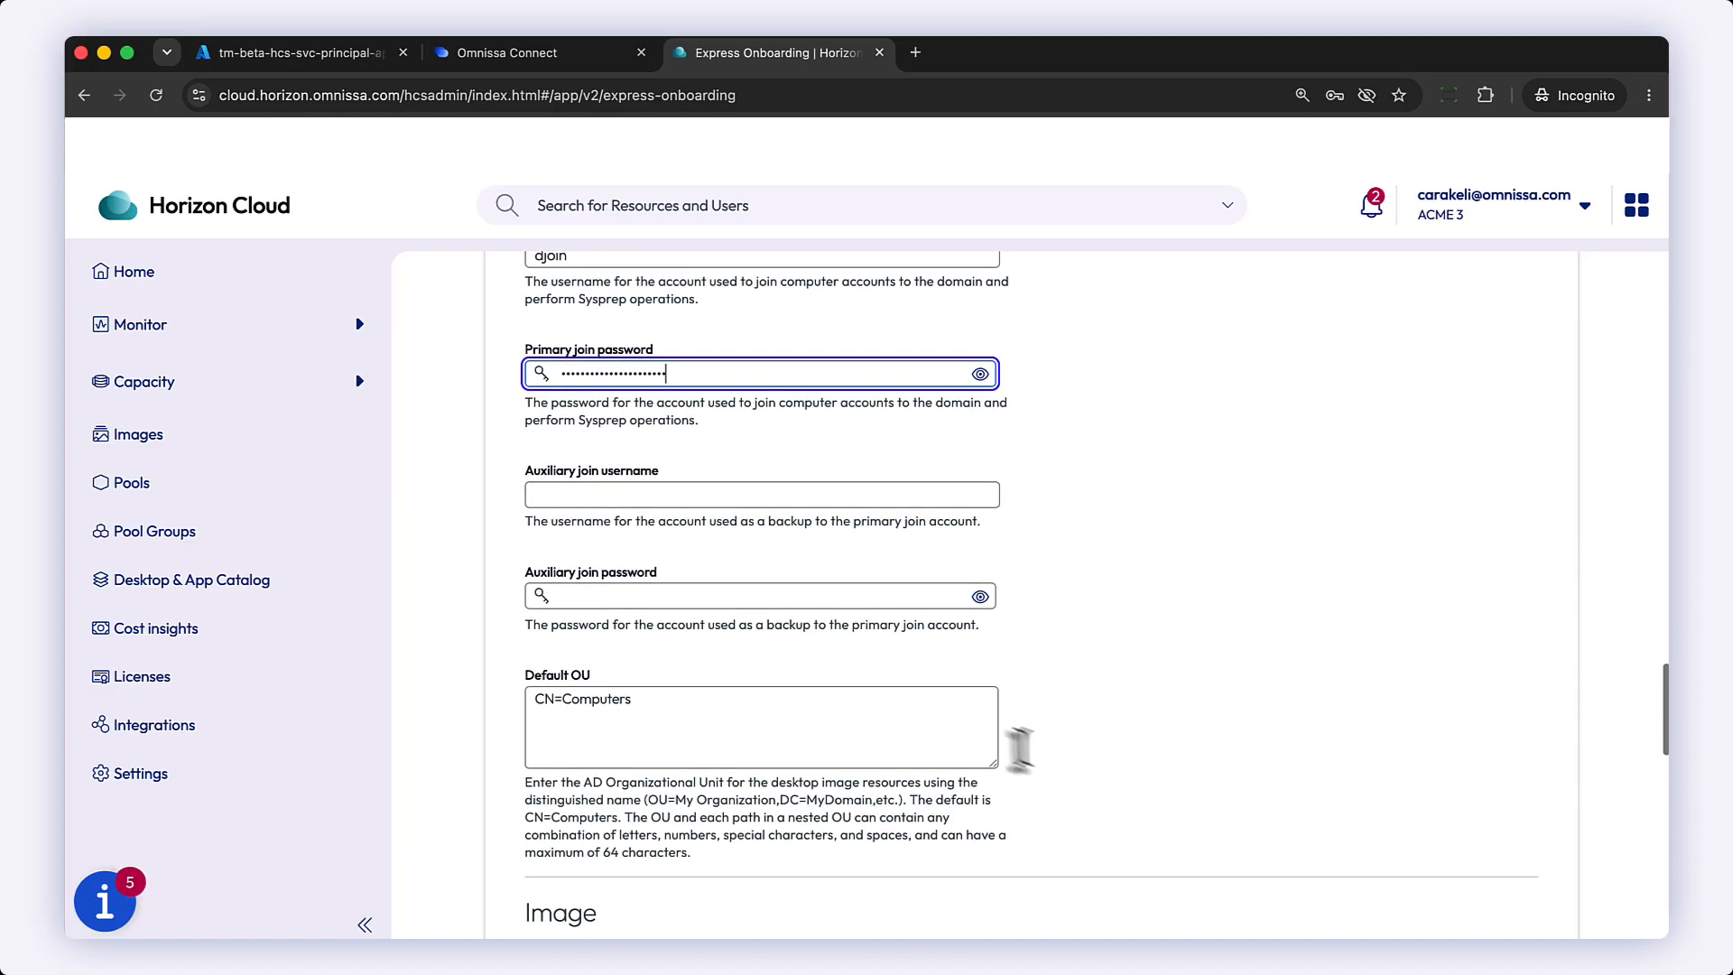
key("Tab")
type("auxjoin")
left_click(580, 596)
key("super+v")
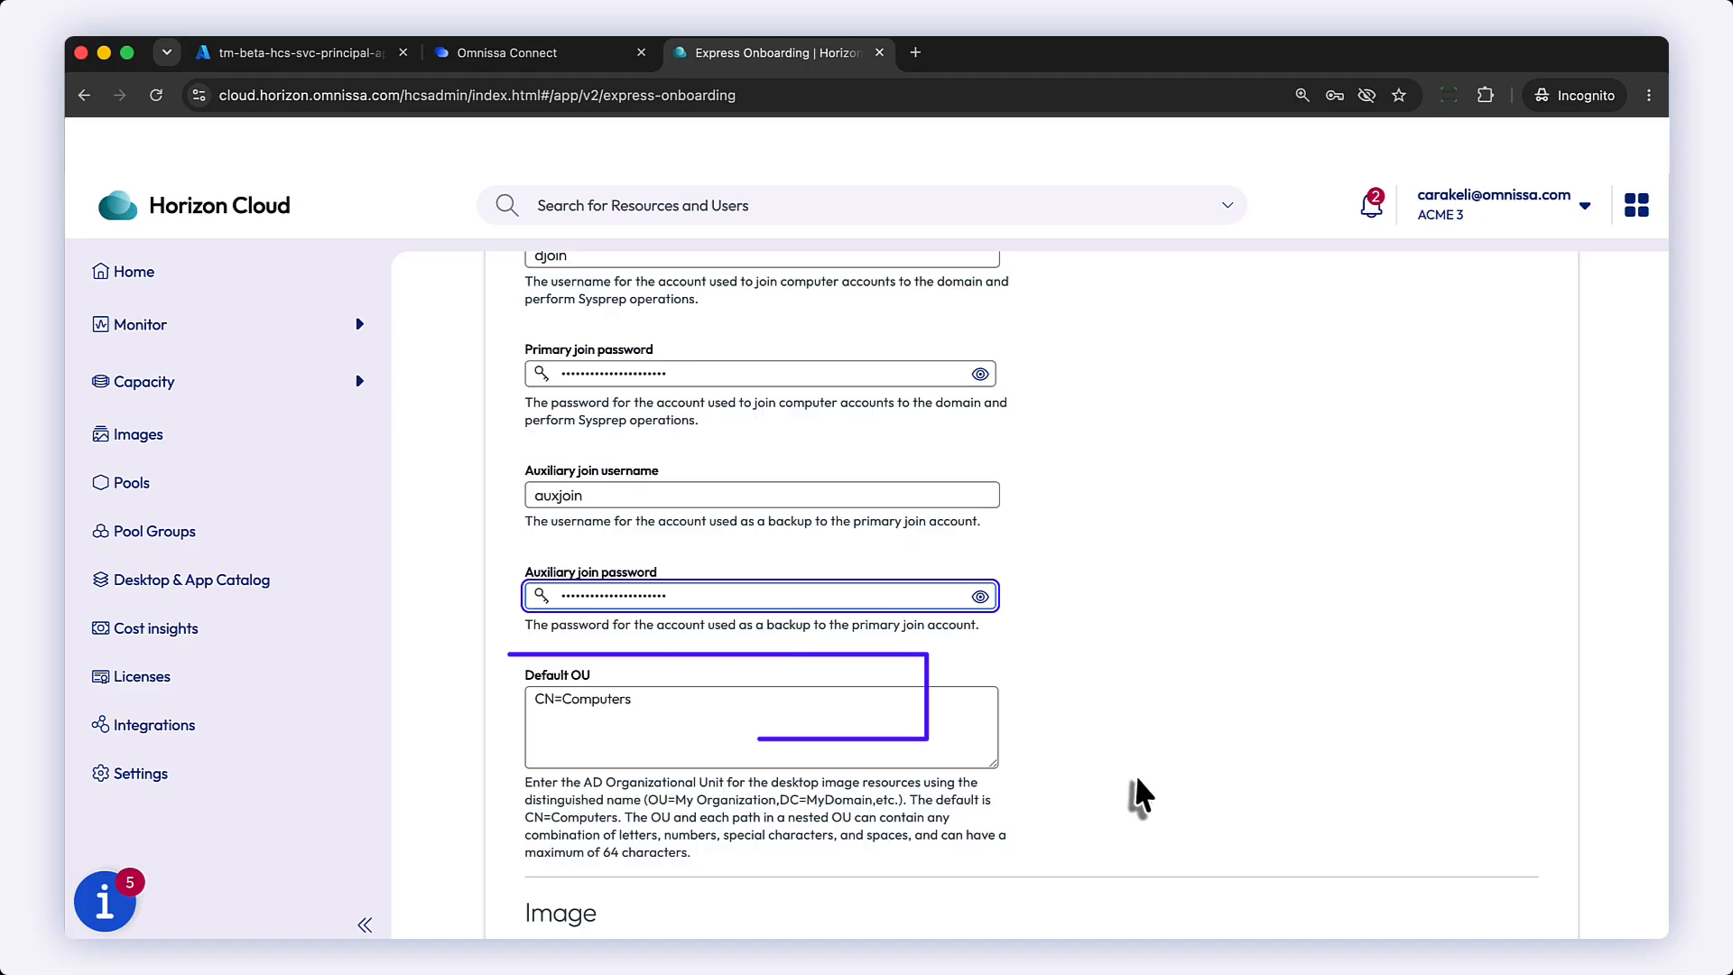
Step: Select Windows 11 Enterprise 23H2 Gen2 as the image
scroll(1135, 776, "down", 5)
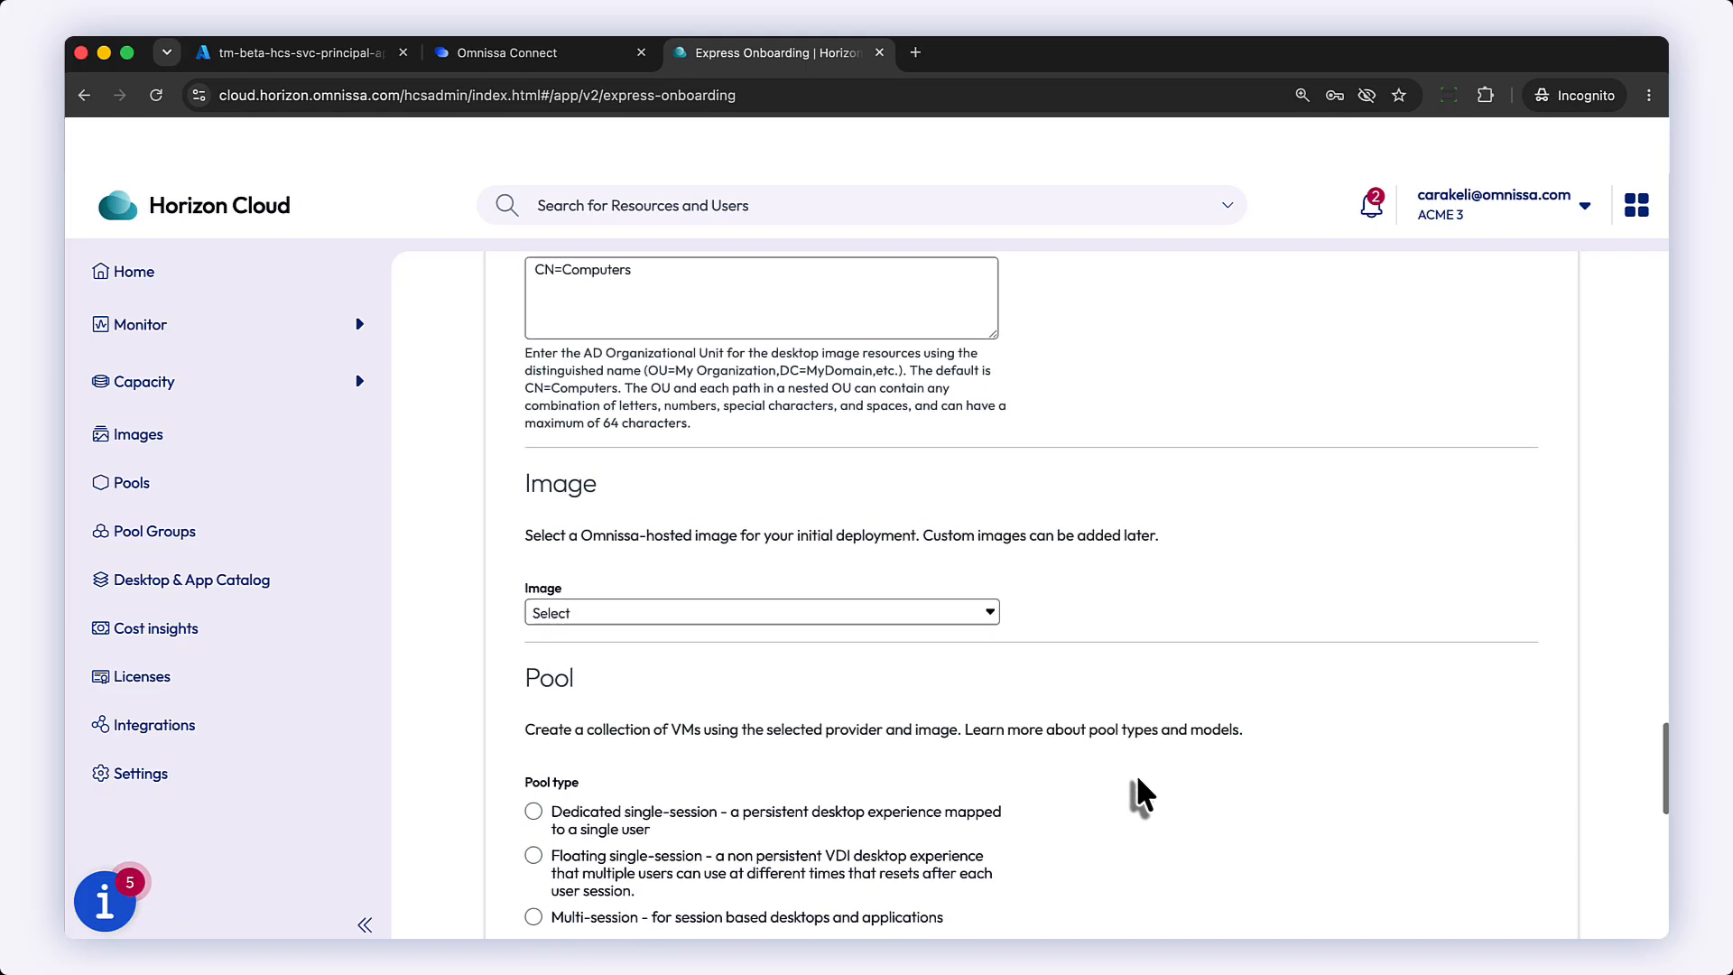
left_click(988, 610)
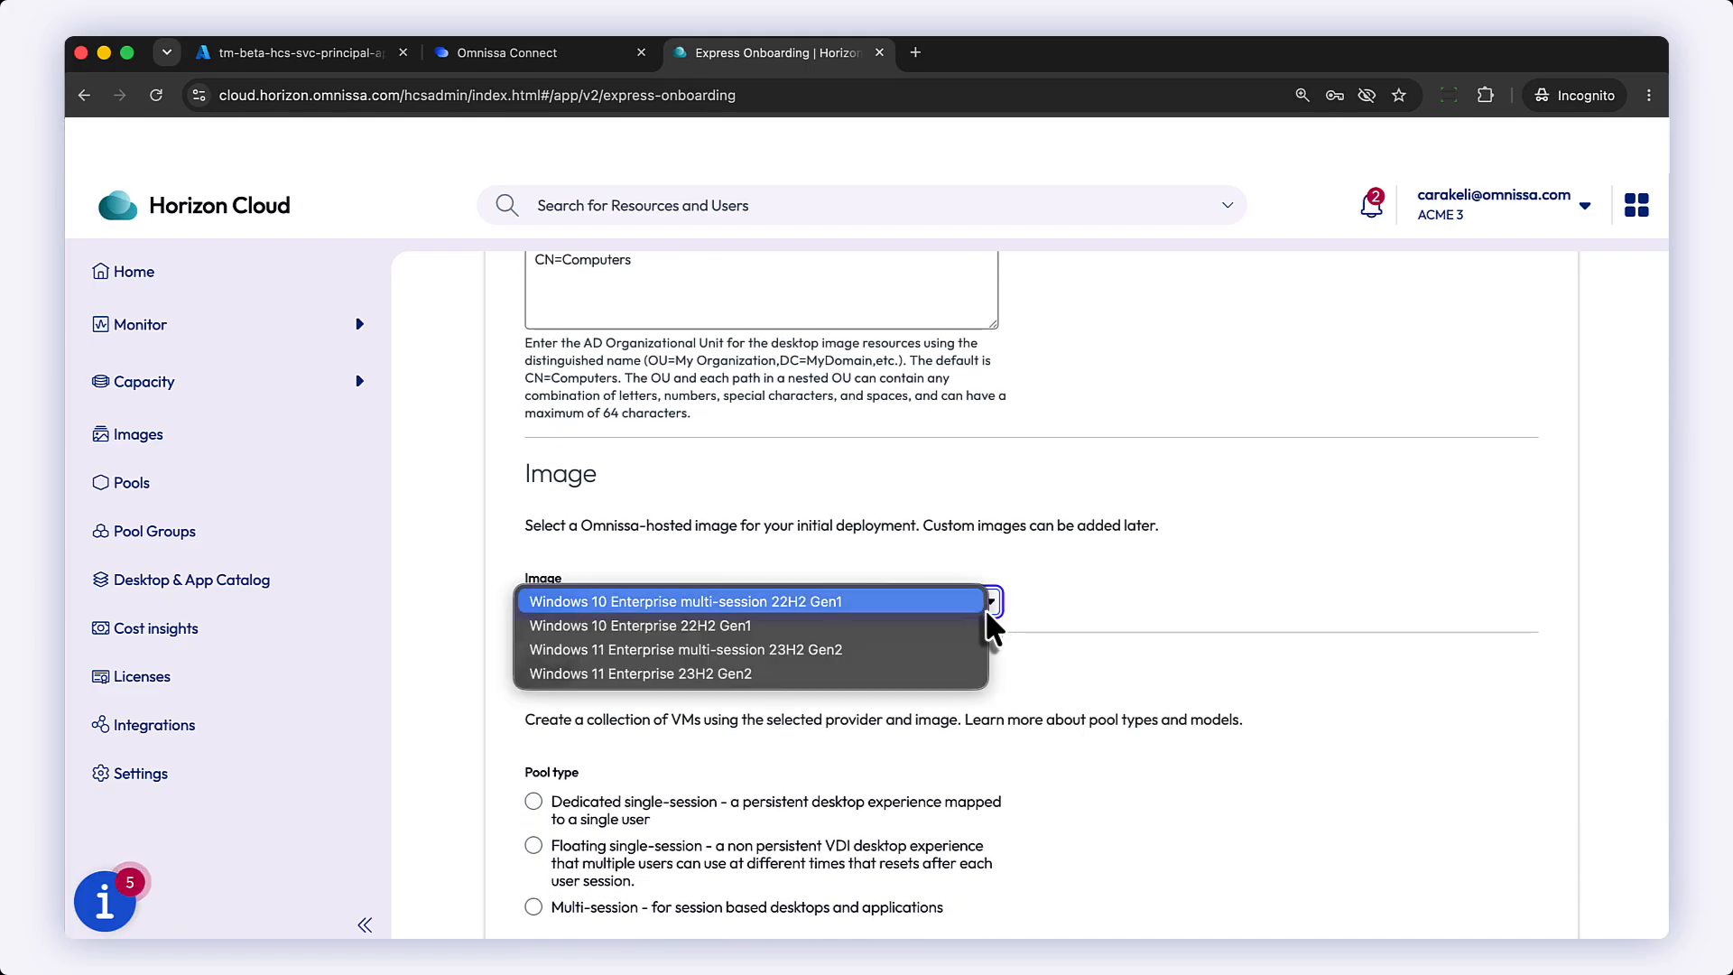
left_click(863, 672)
Step: Configure a Floating single-session pool using the D2_v4 VM model with 2 VMs
scroll(1119, 686, "down", 3)
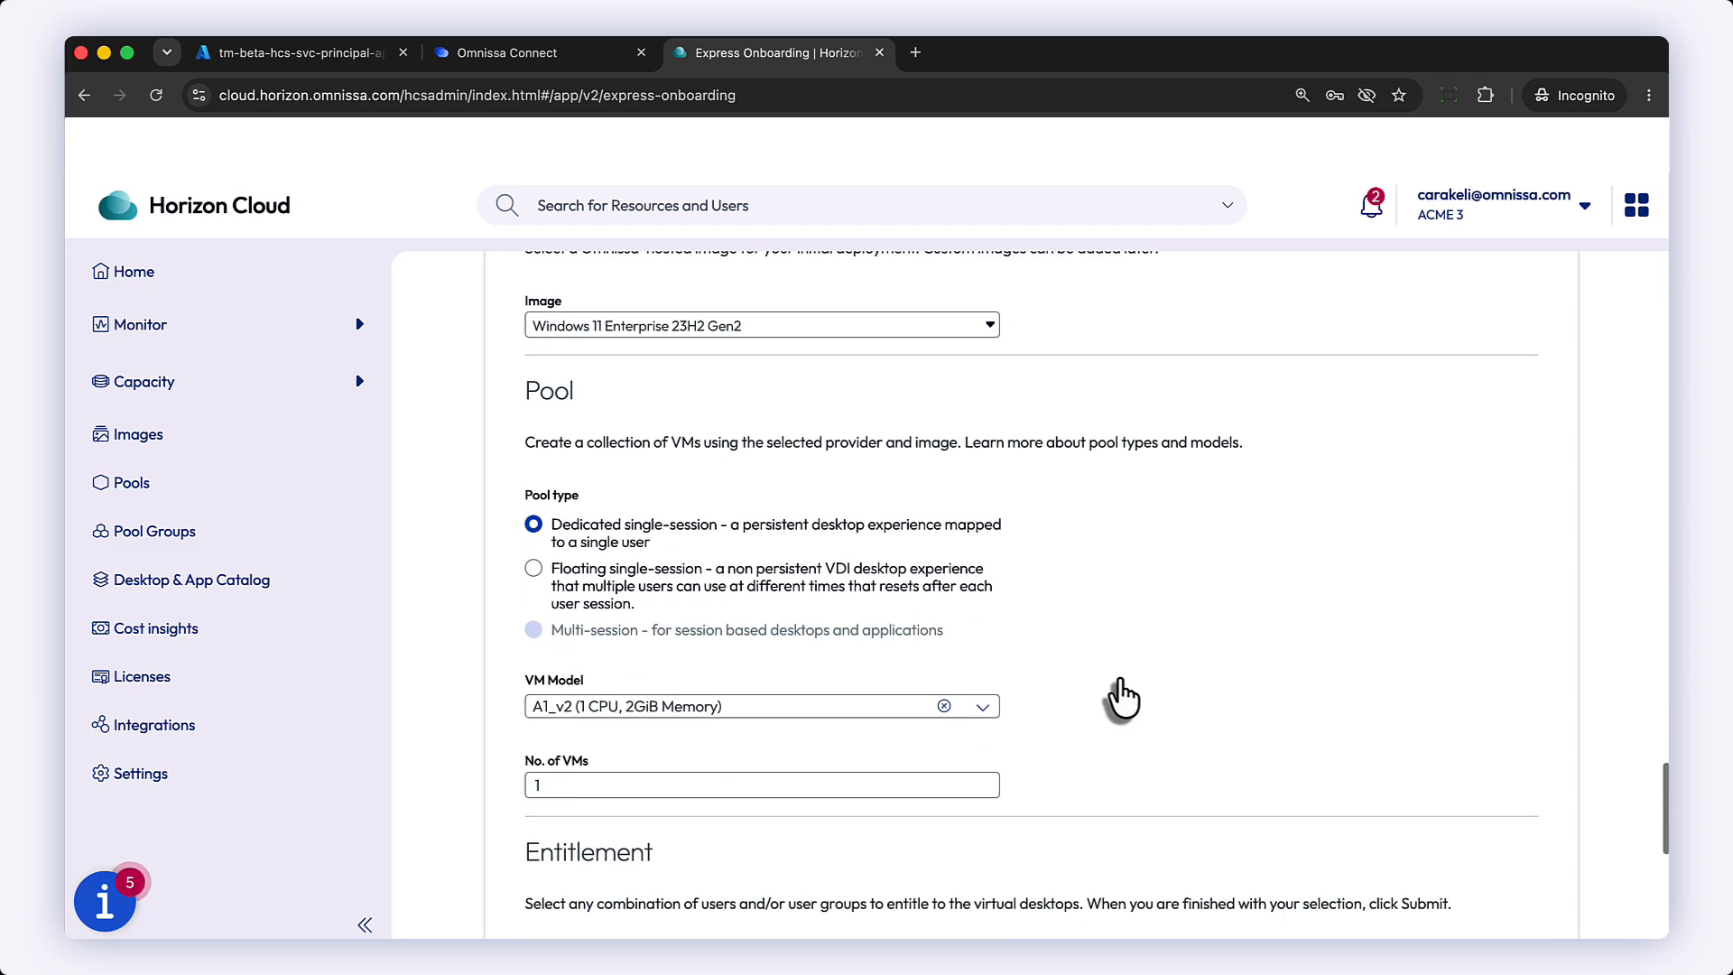
left_click(533, 568)
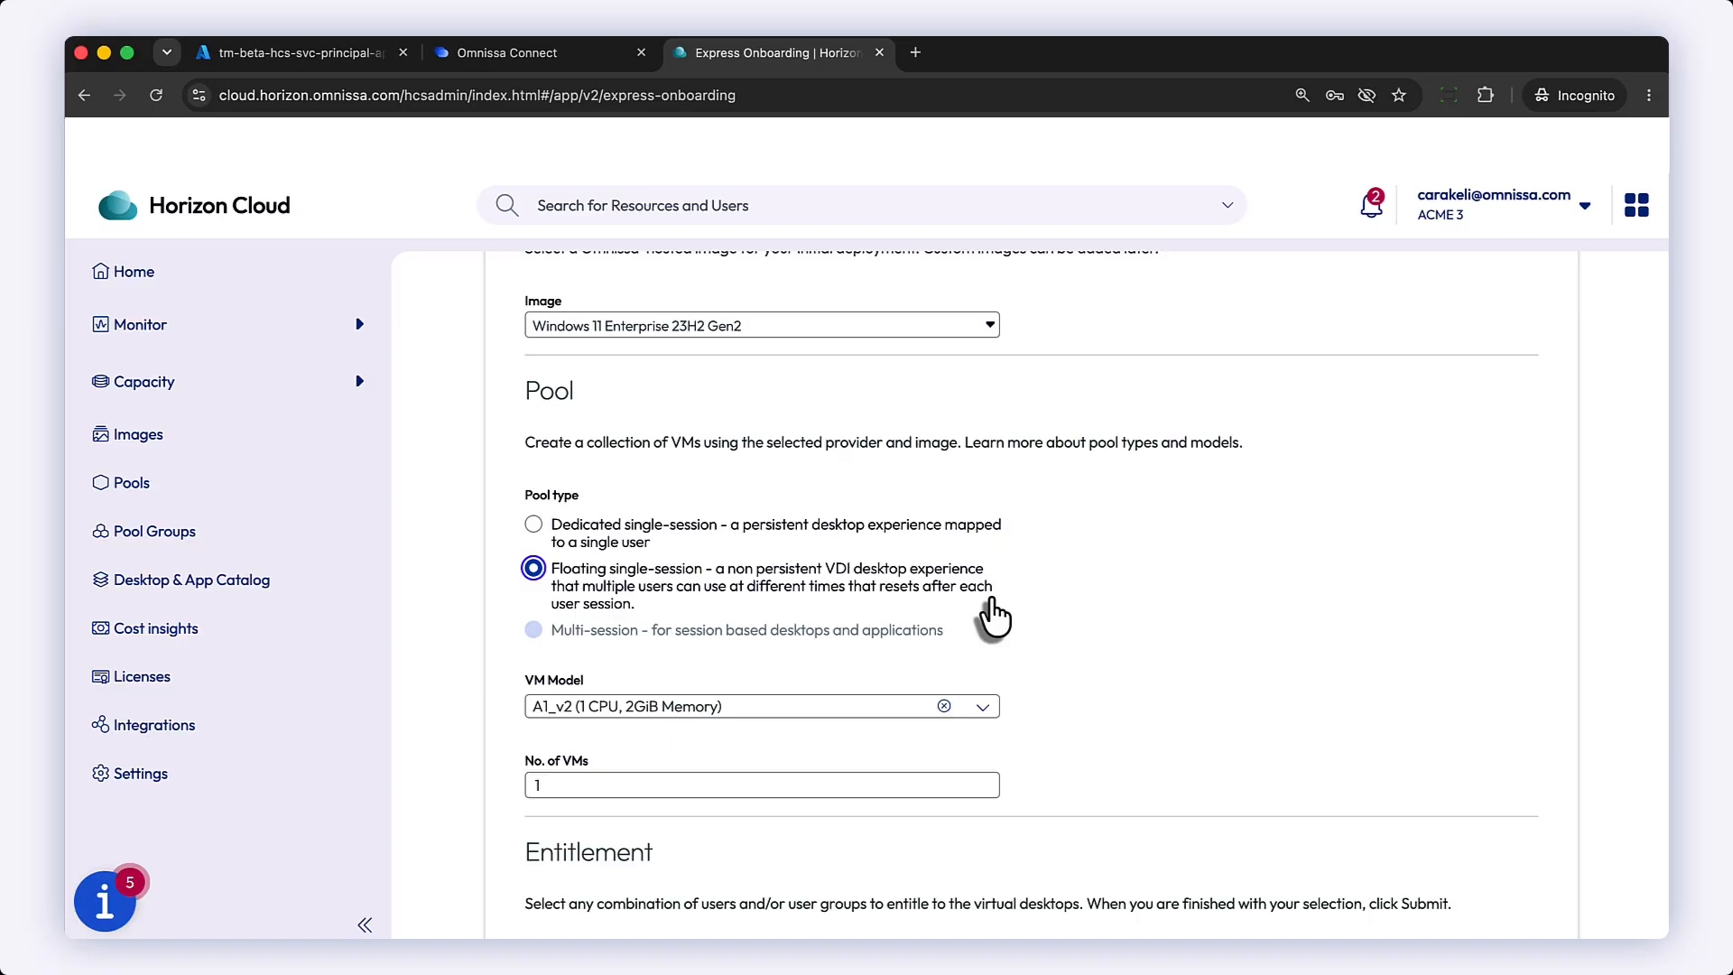
left_click(980, 712)
type("d2")
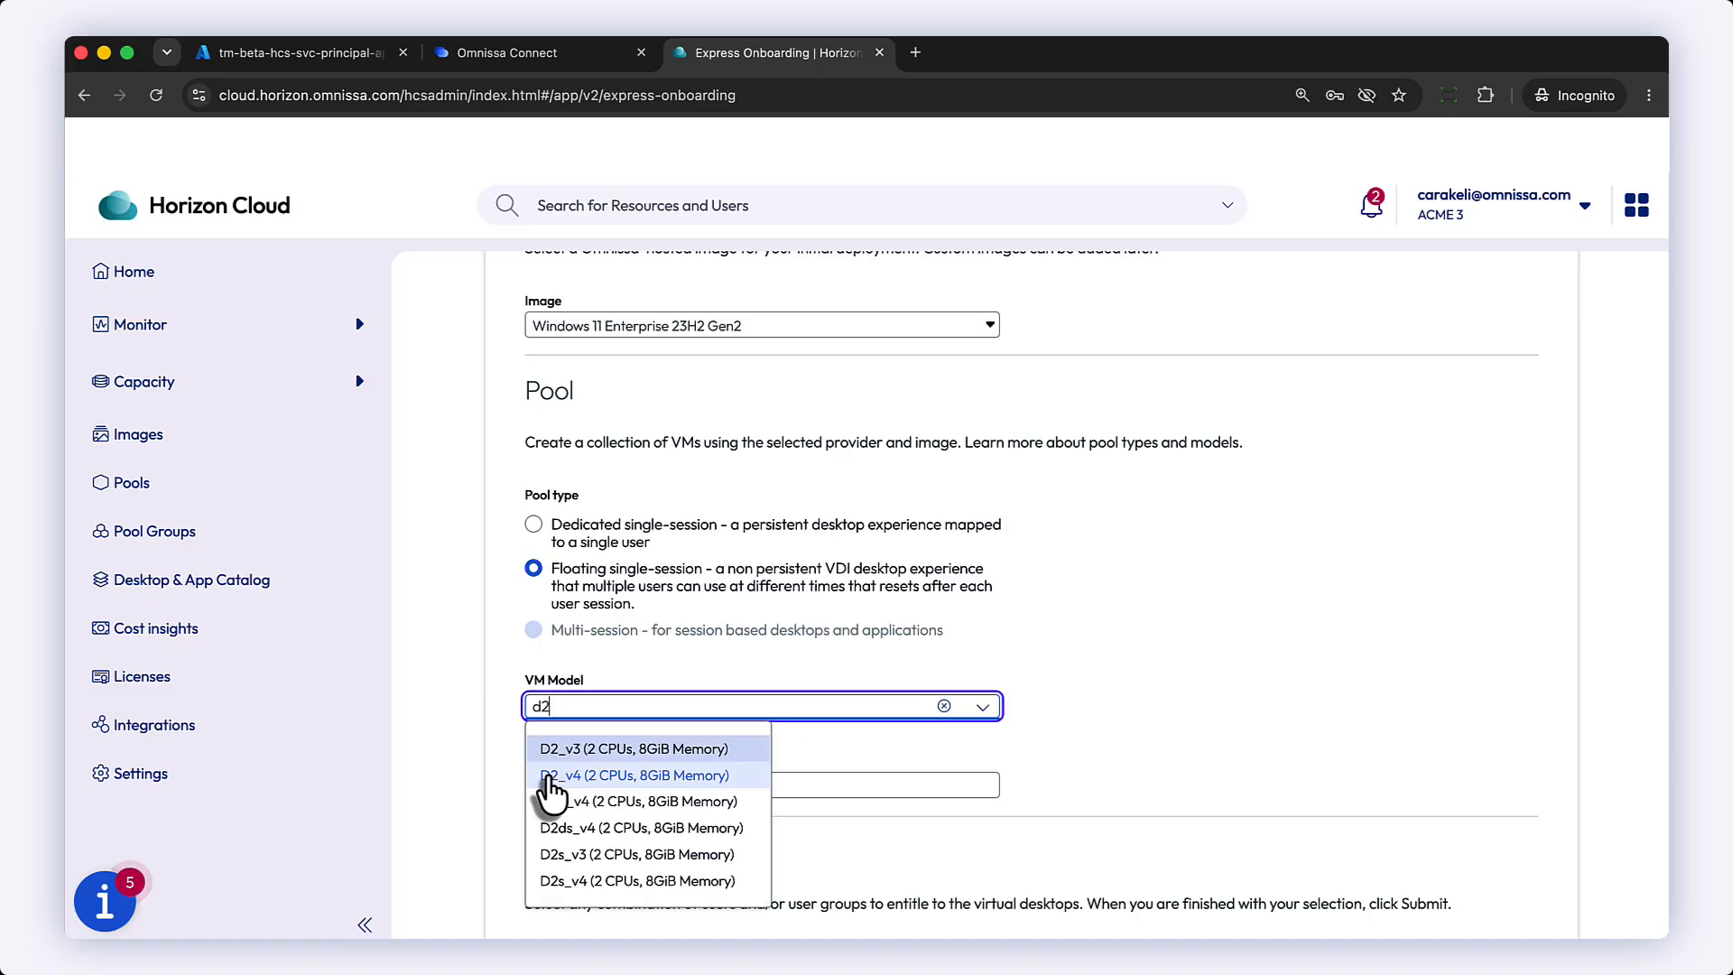
left_click(547, 778)
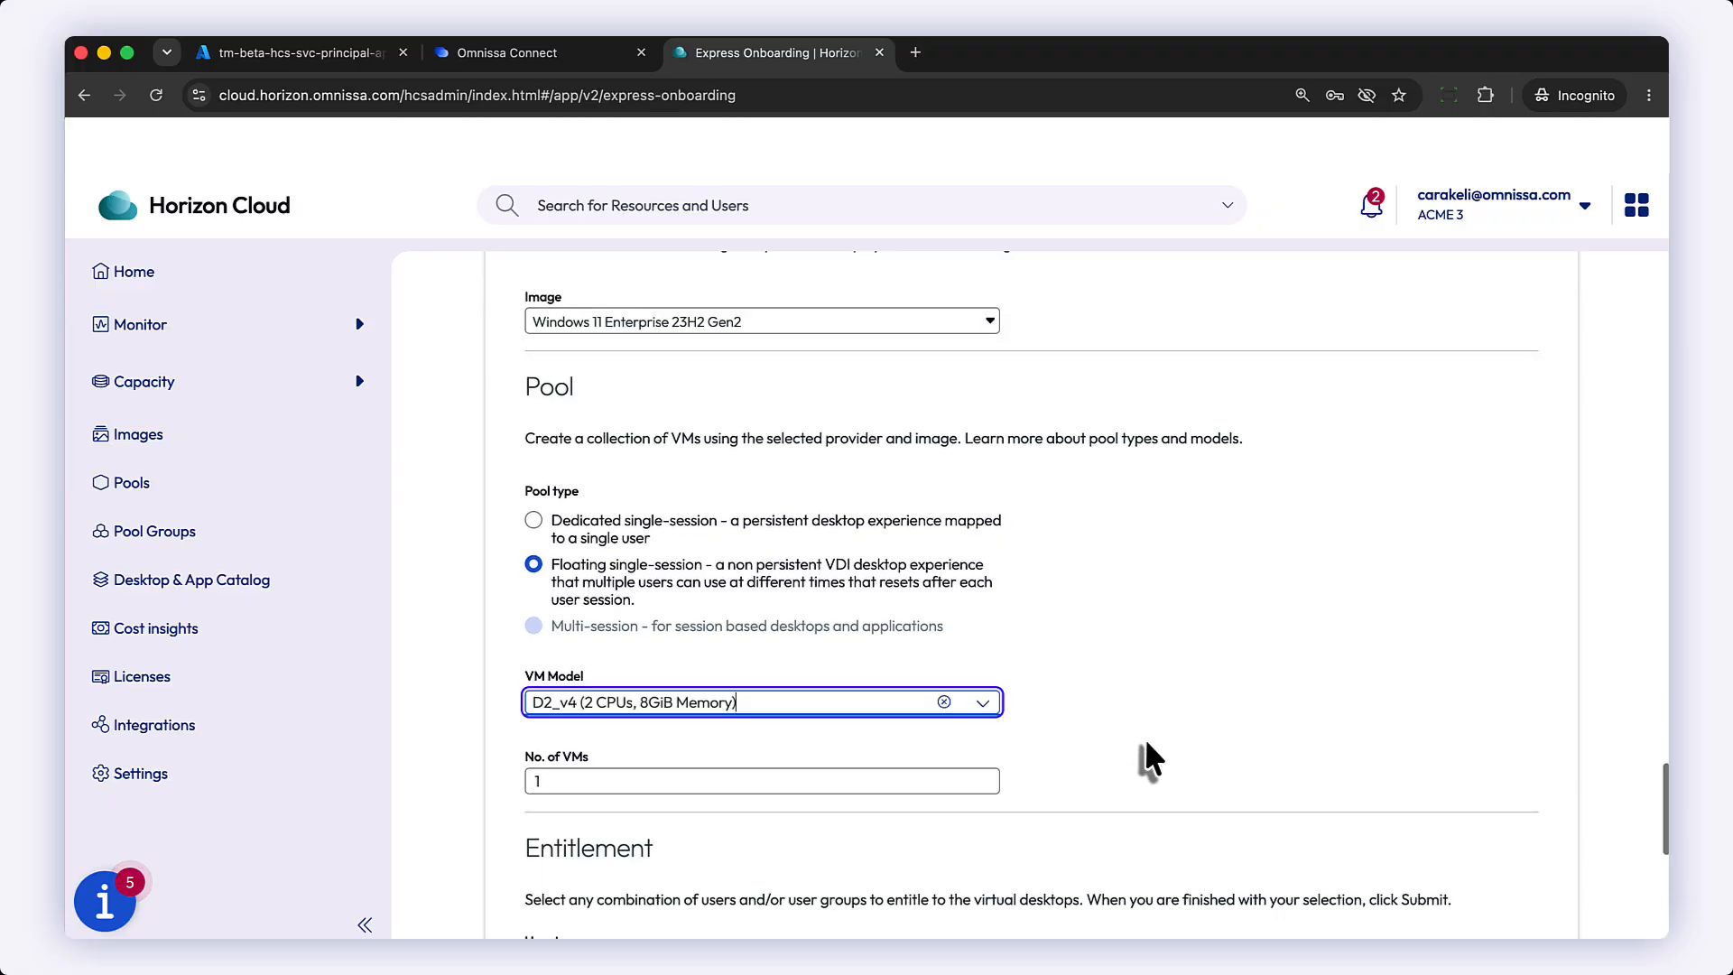
scroll(1146, 745, "down", 3)
double_click(530, 650)
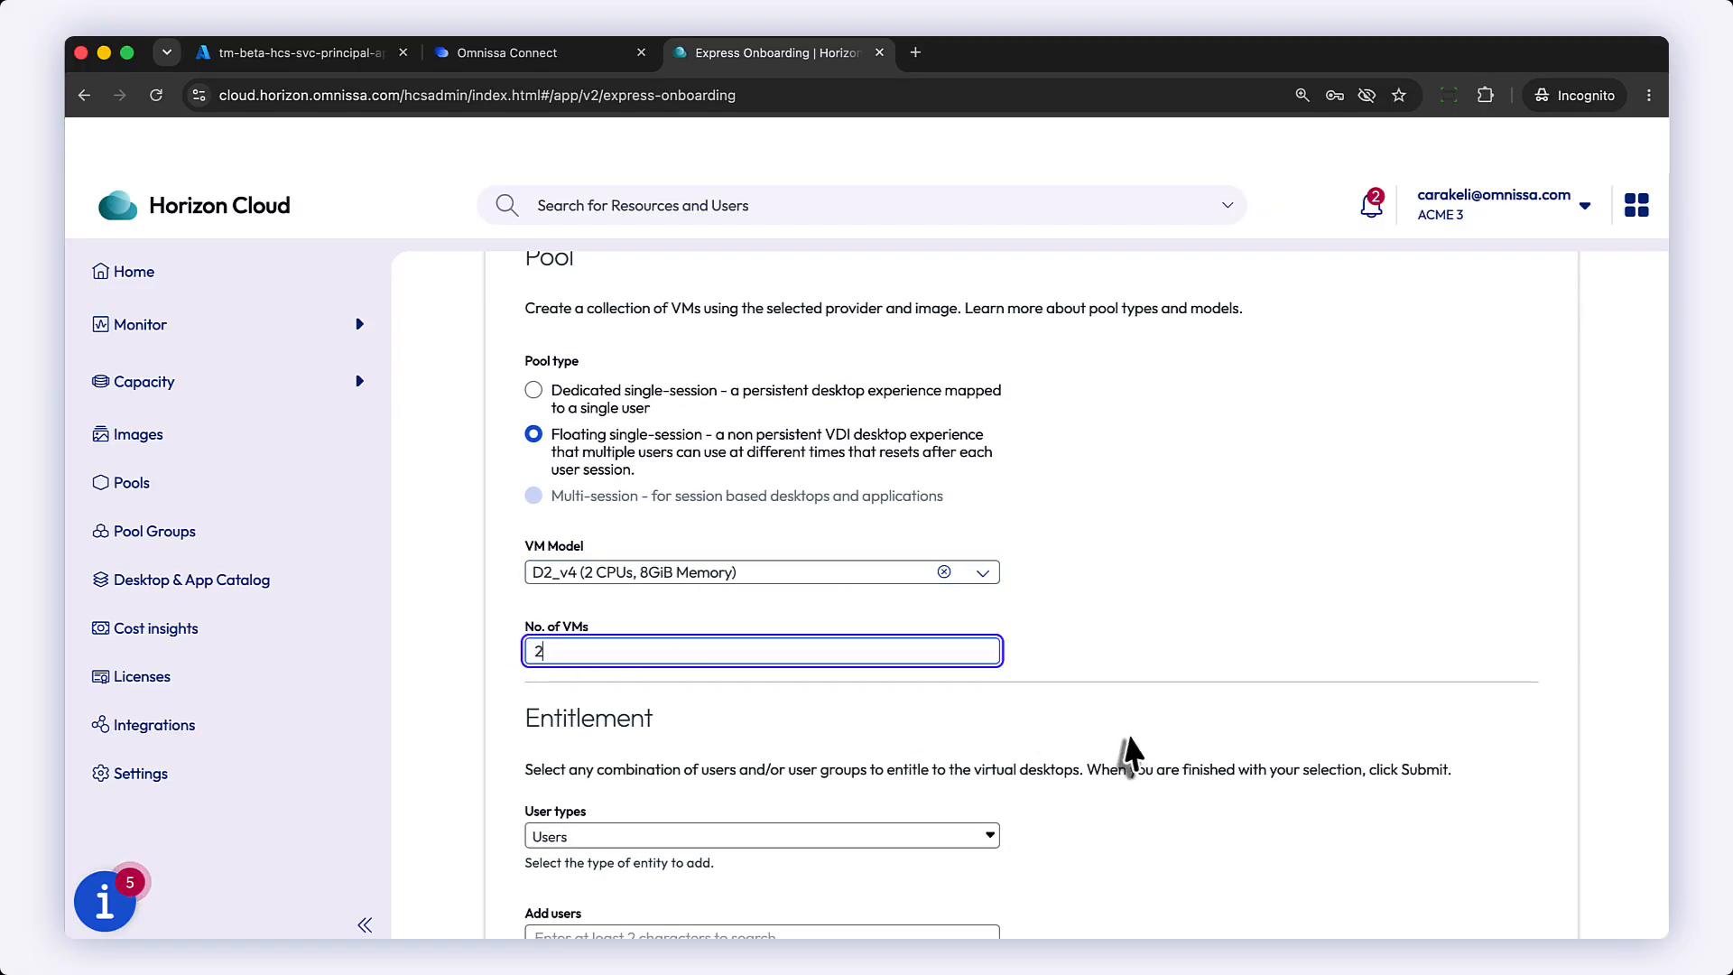
Step: Search the users for "cara" and entitle the administrator's user account from the VCS domain
scroll(1128, 733, "down", 9)
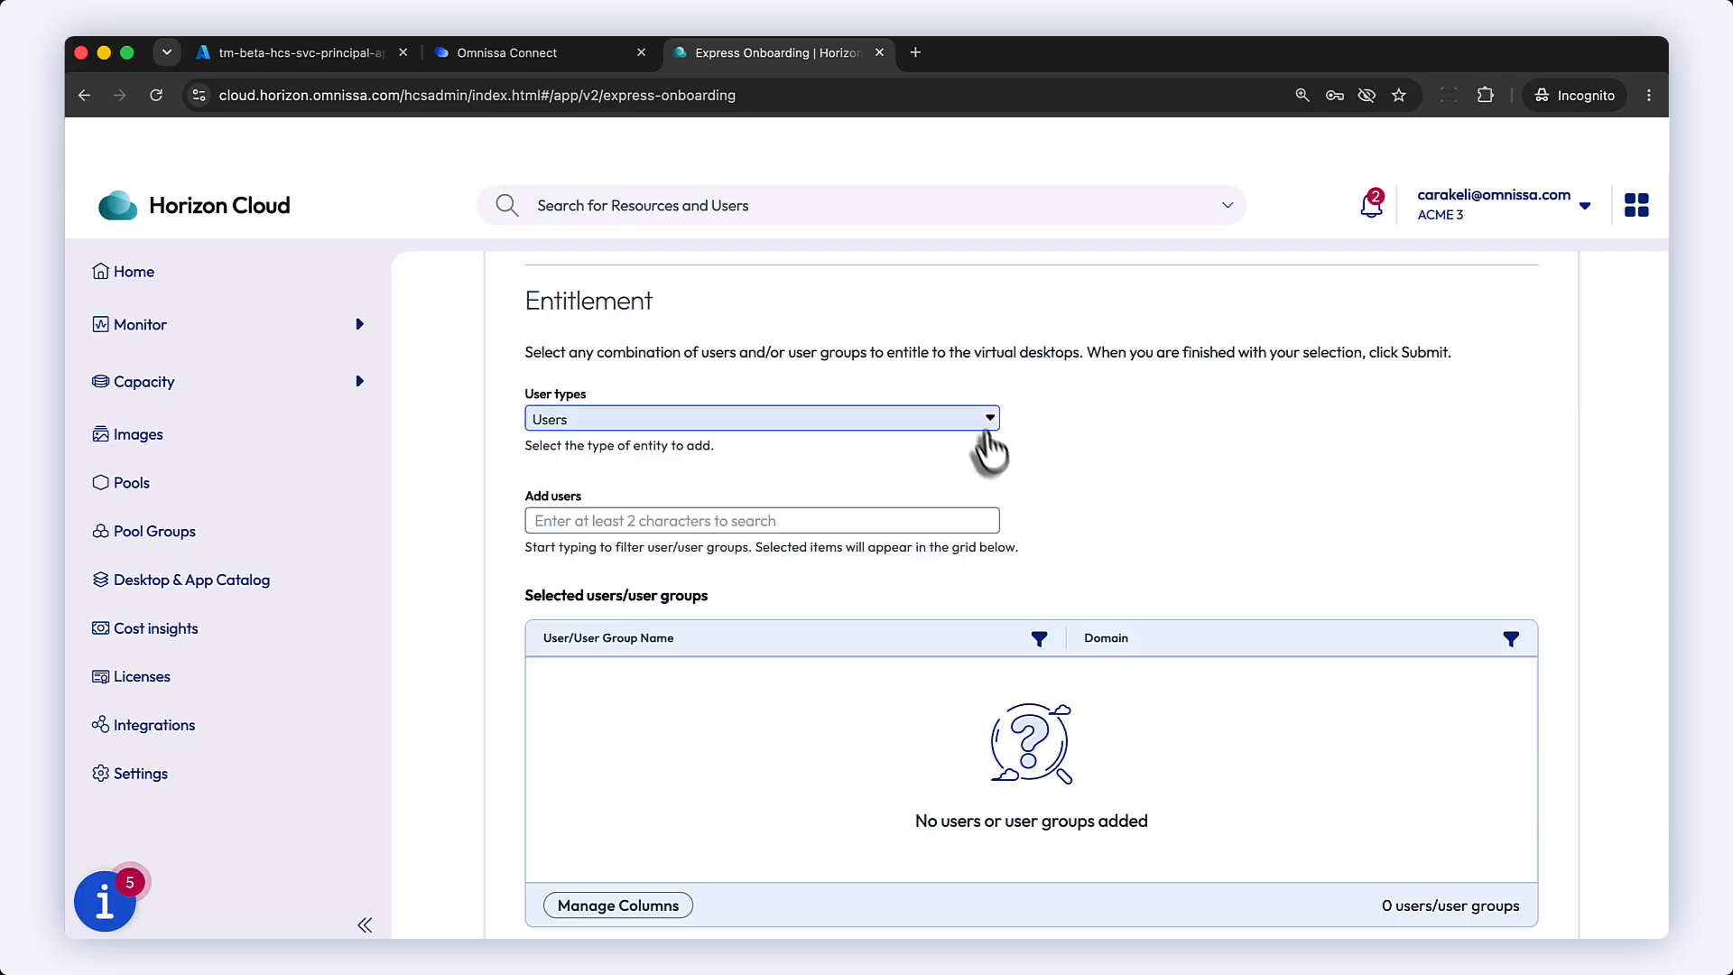
left_click(982, 430)
left_click(965, 418)
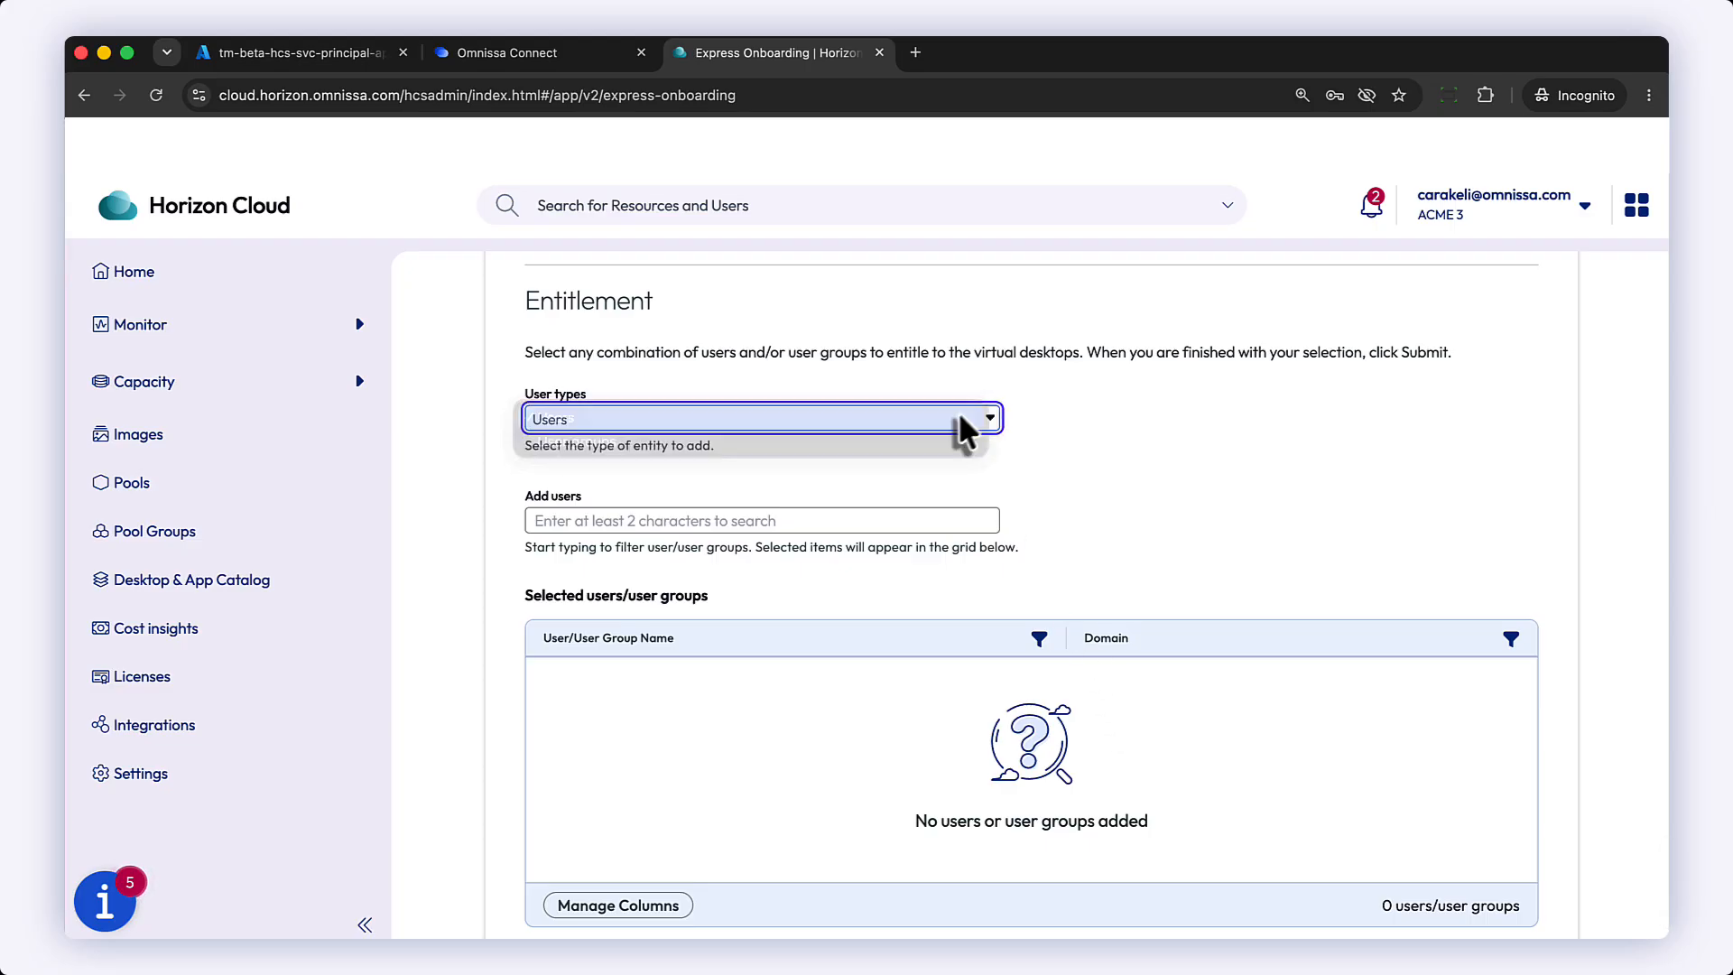
left_click(768, 519)
type("cara")
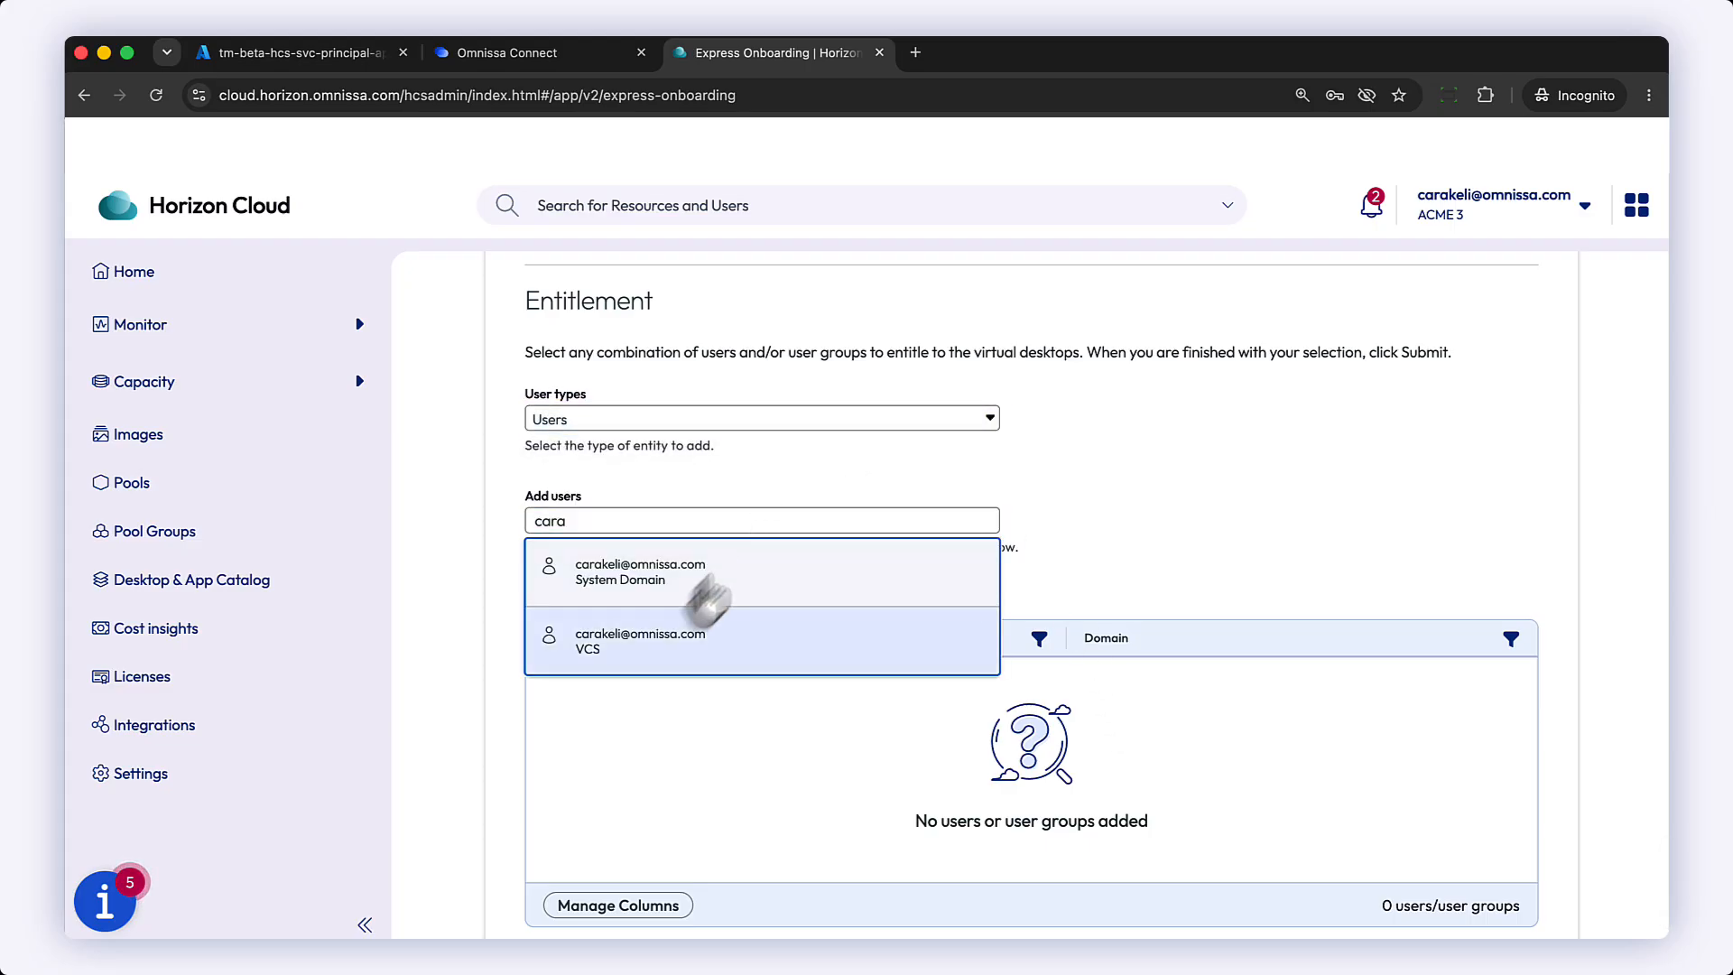
left_click(753, 647)
Step: Switch the user type to User groups, add the Eval-Guide-Users group, and submit the onboarding
left_click(727, 424)
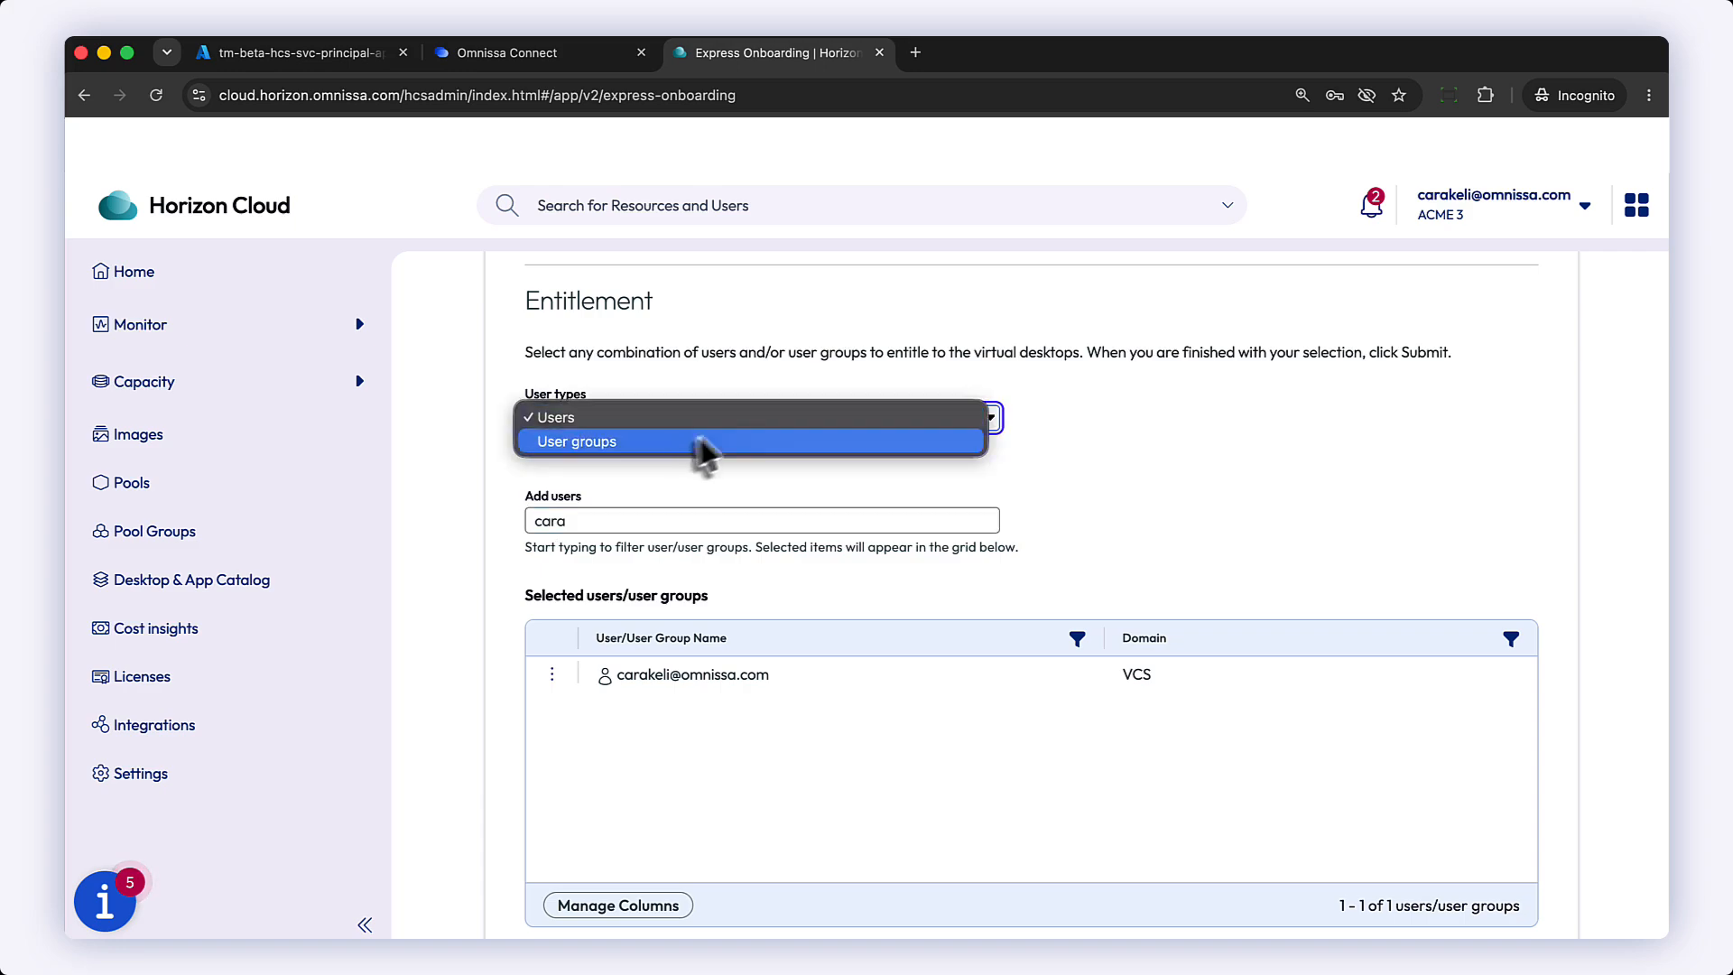
left_click(677, 442)
type("eval")
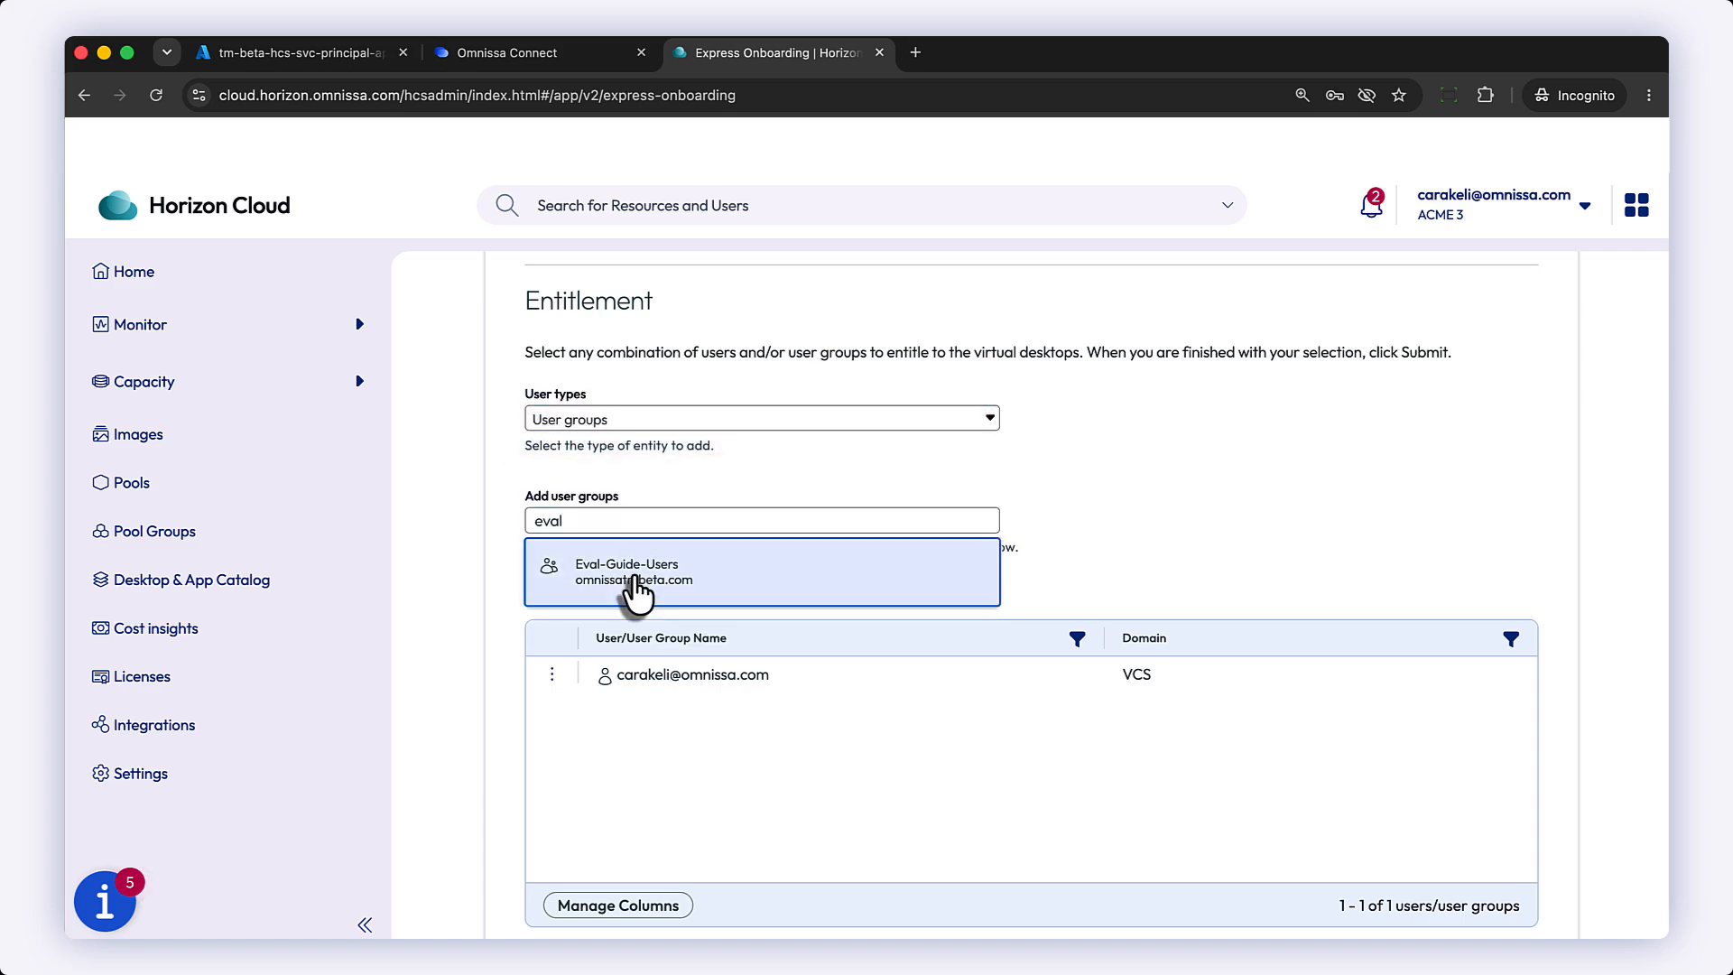
left_click(637, 585)
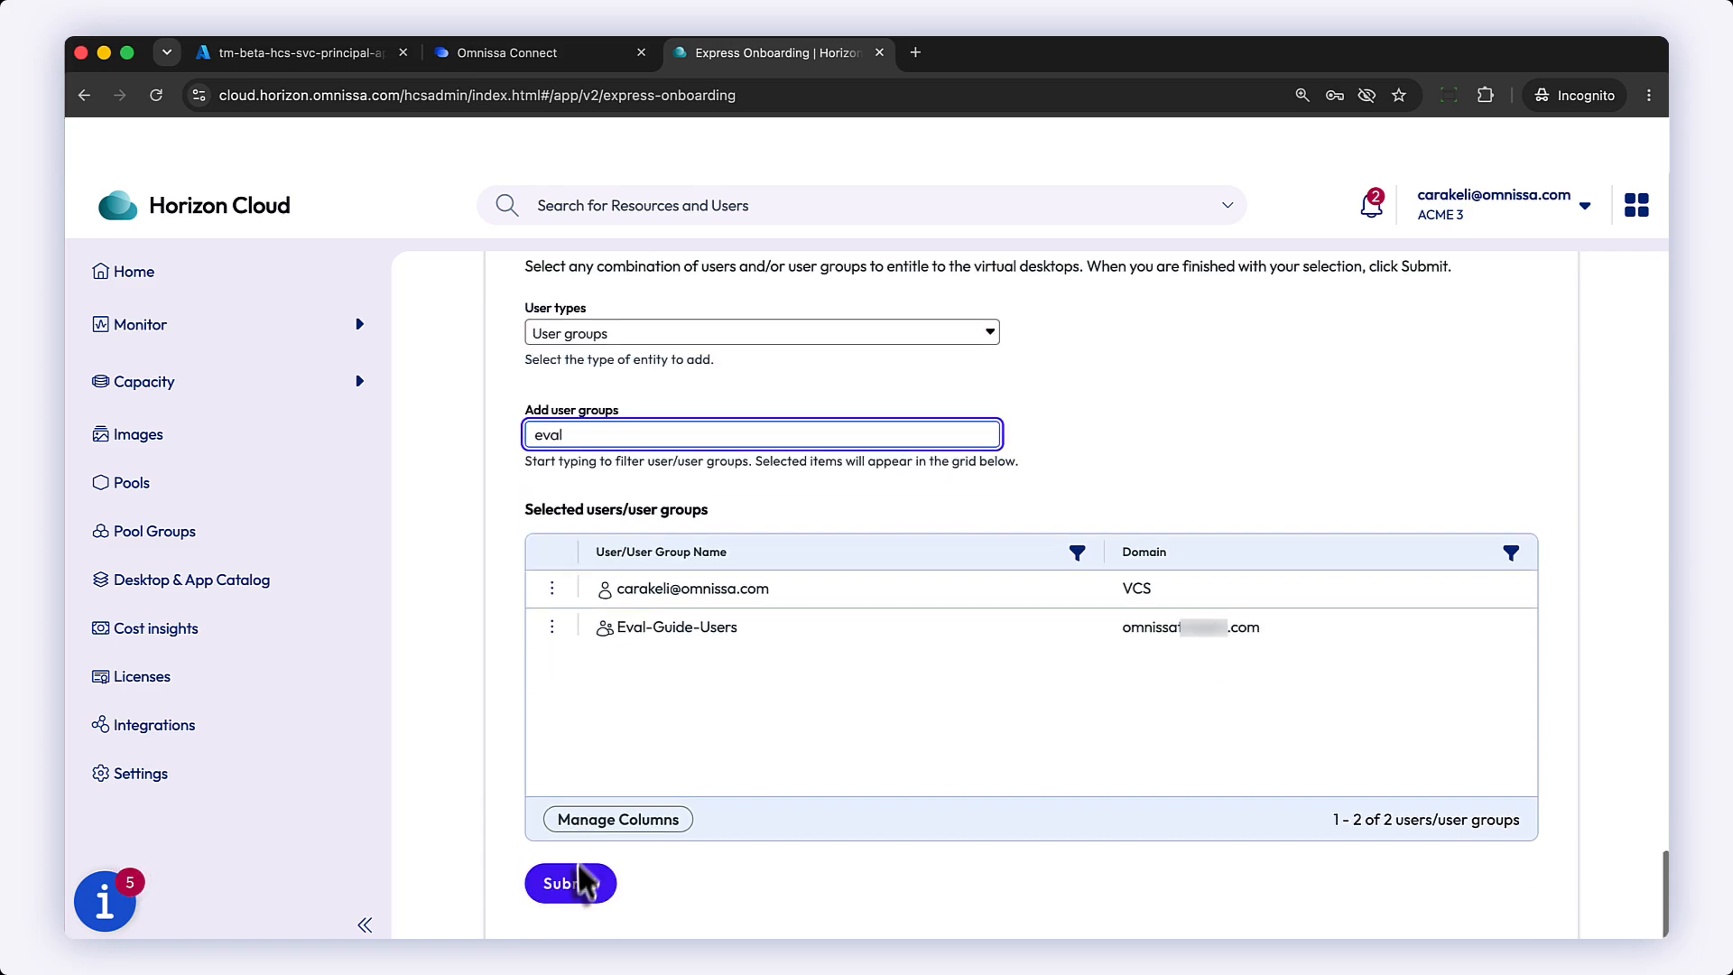
scroll(595, 812, "down", 2)
left_click(573, 882)
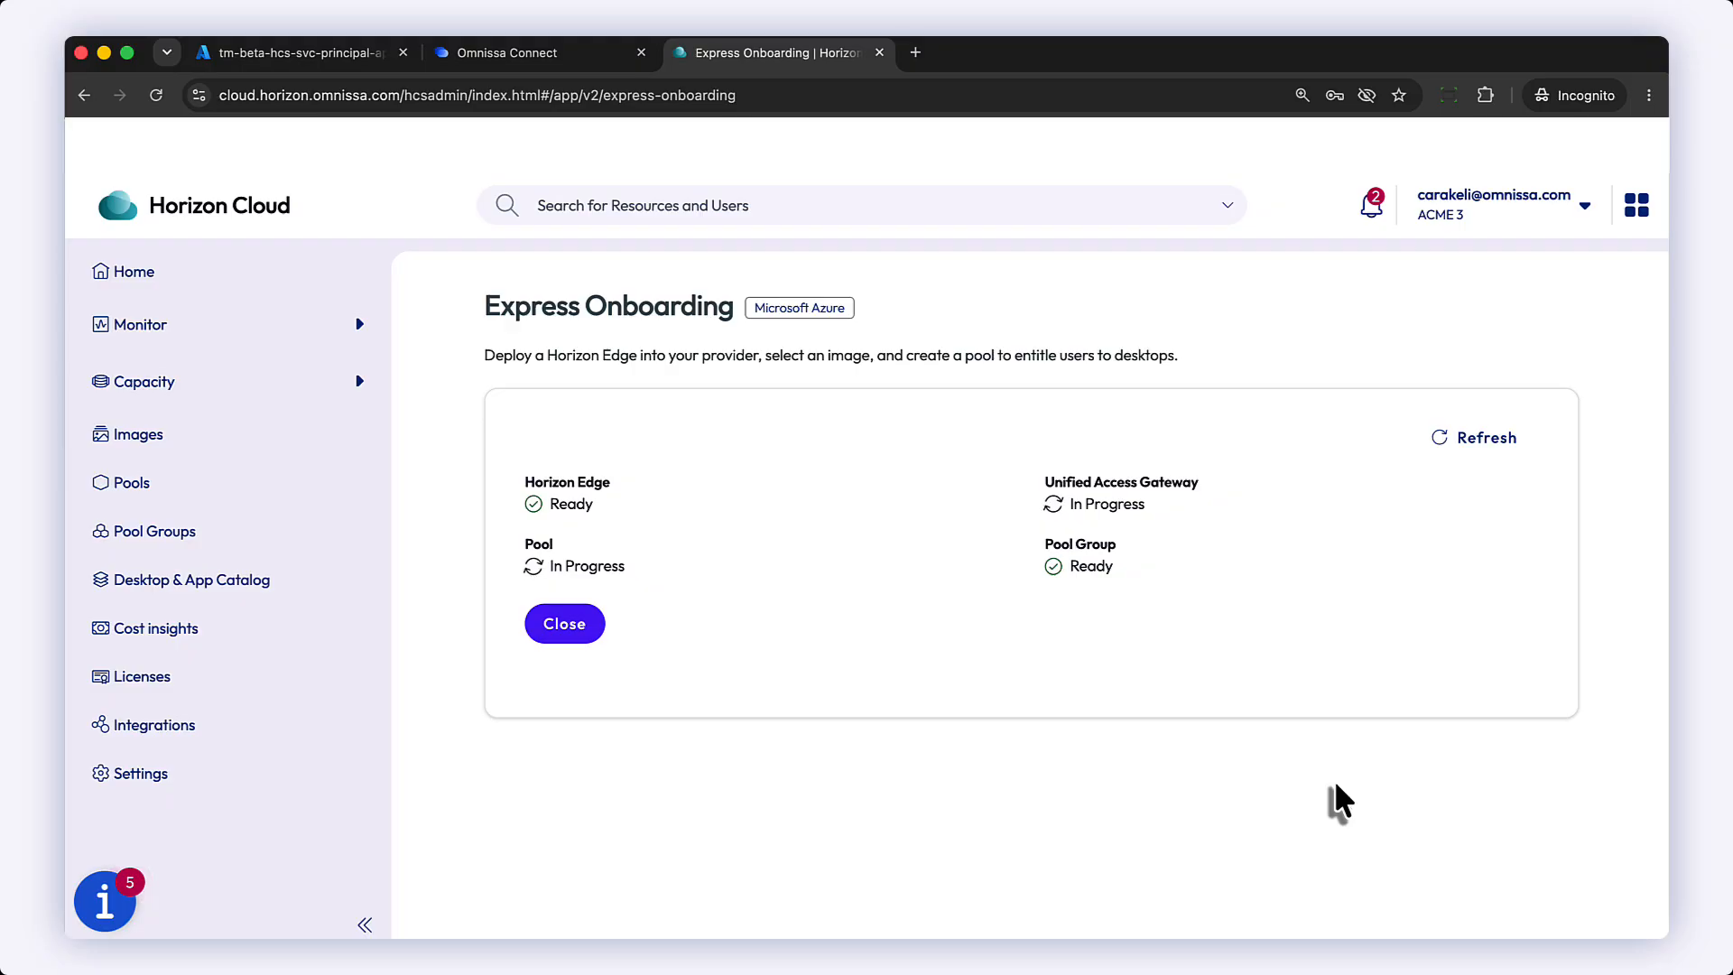
Step: Open the notifications and dismiss all of them
left_click(1370, 213)
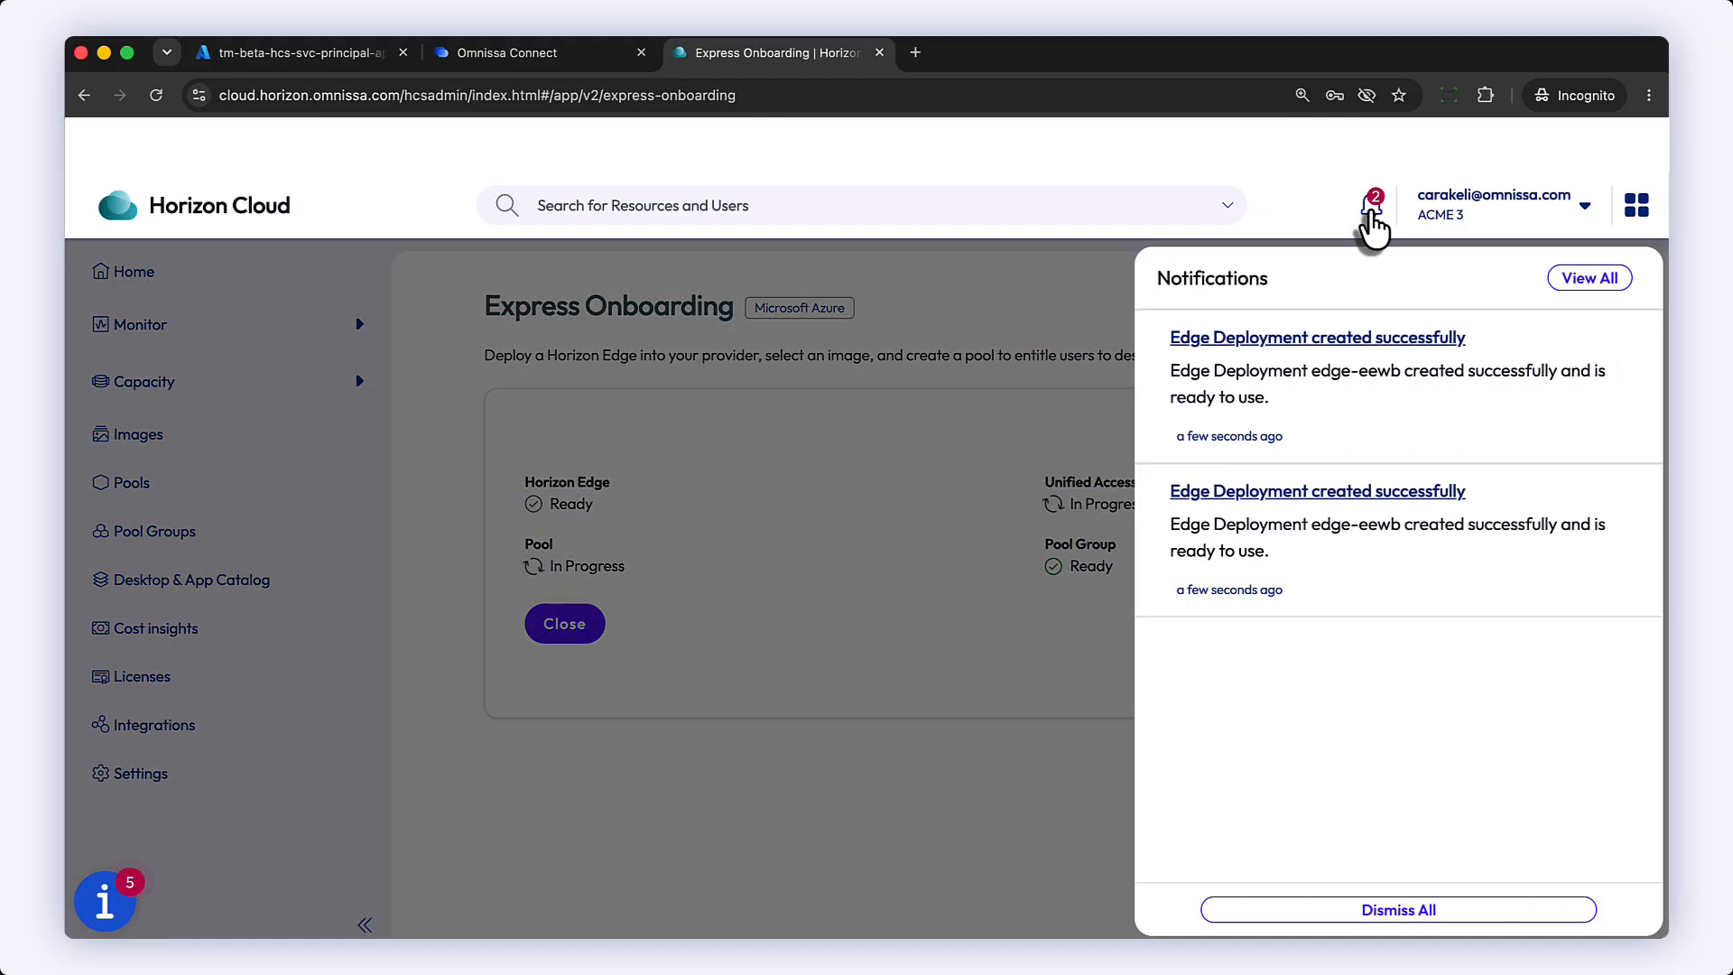
left_click(1273, 921)
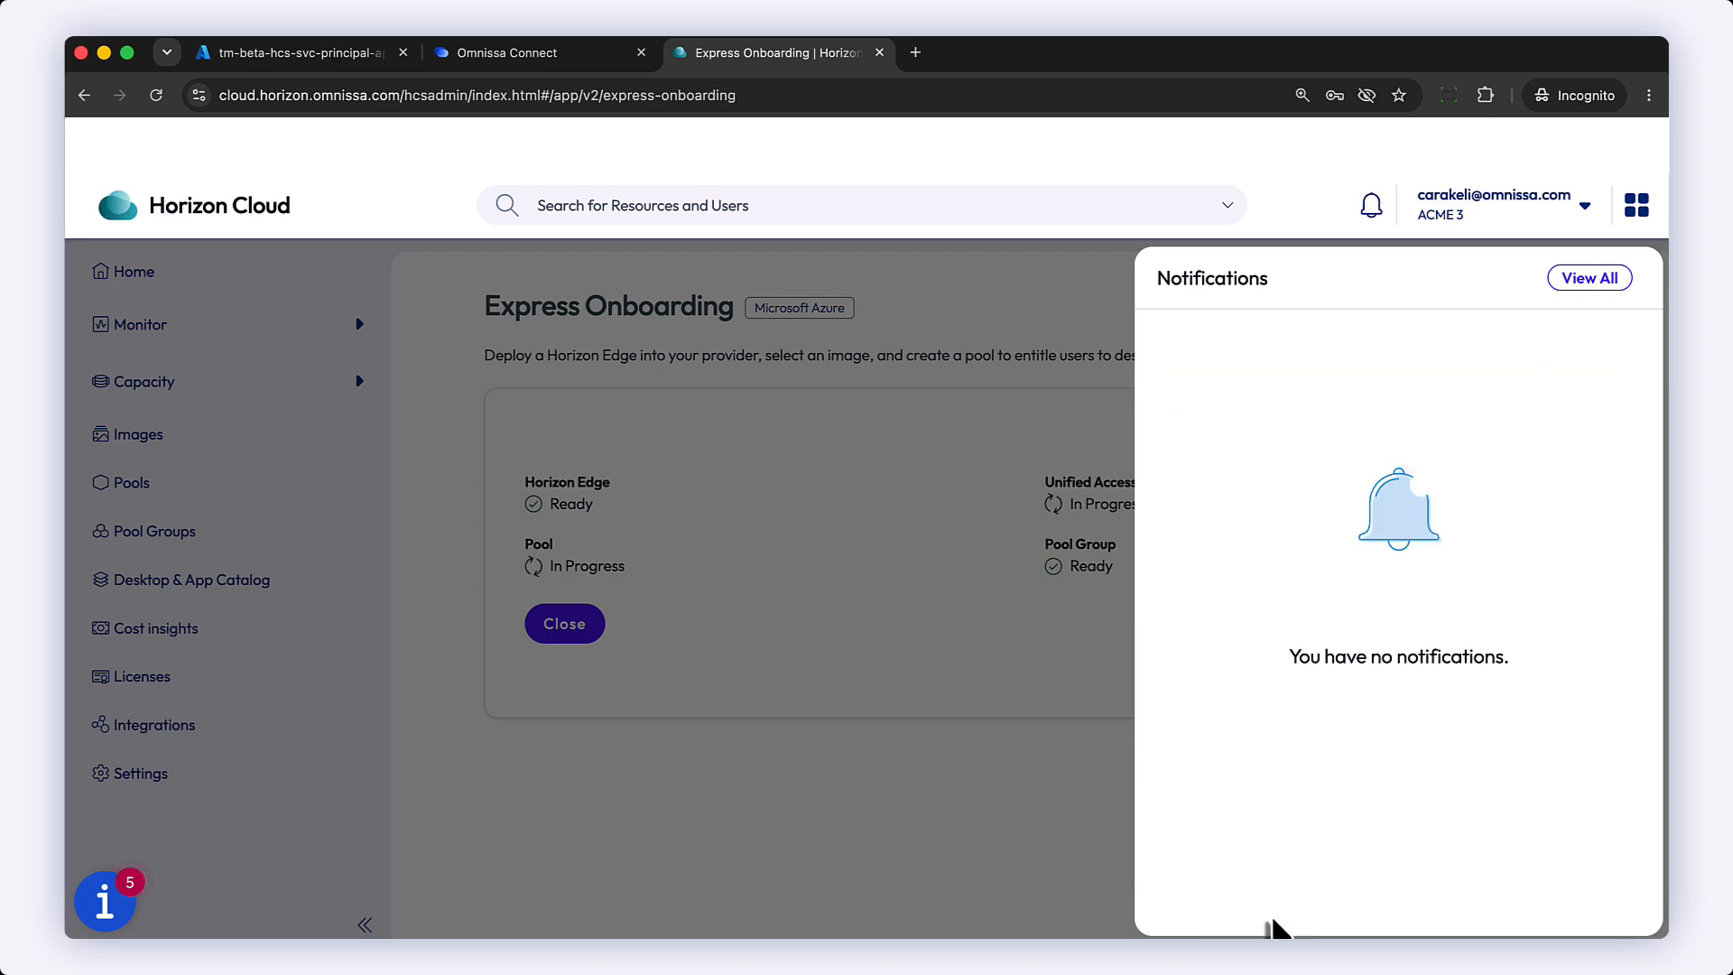
left_click(990, 665)
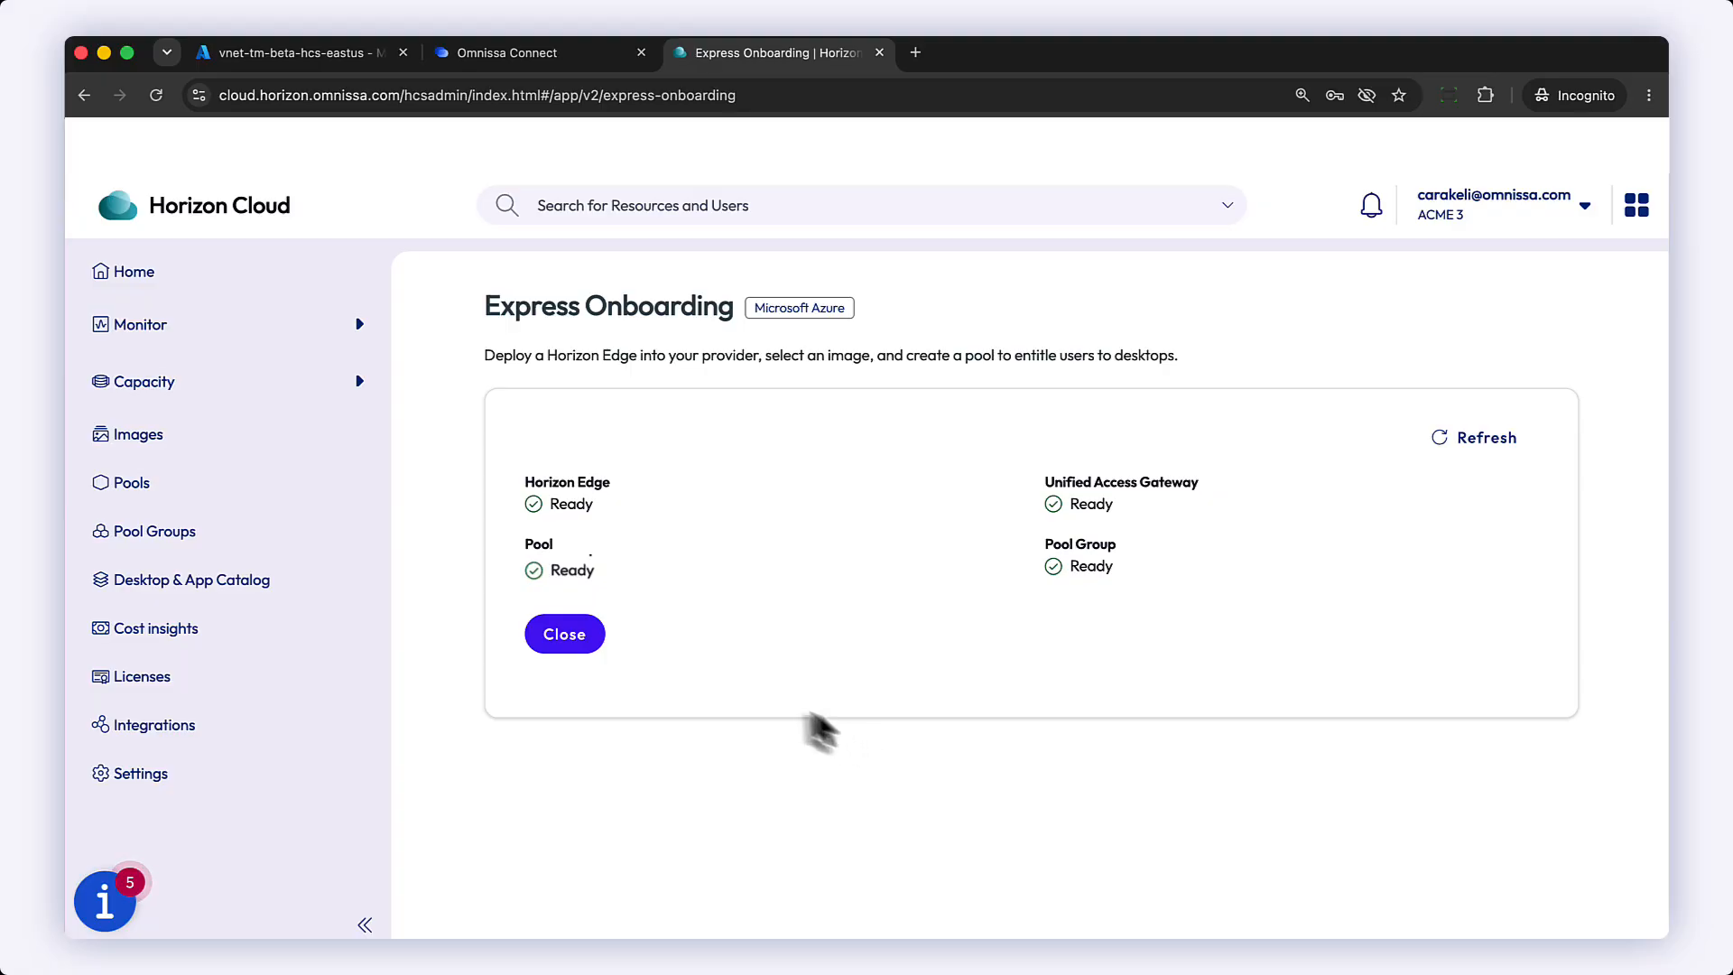
Step: Close the Express Onboarding page and confirm leaving it
left_click(564, 635)
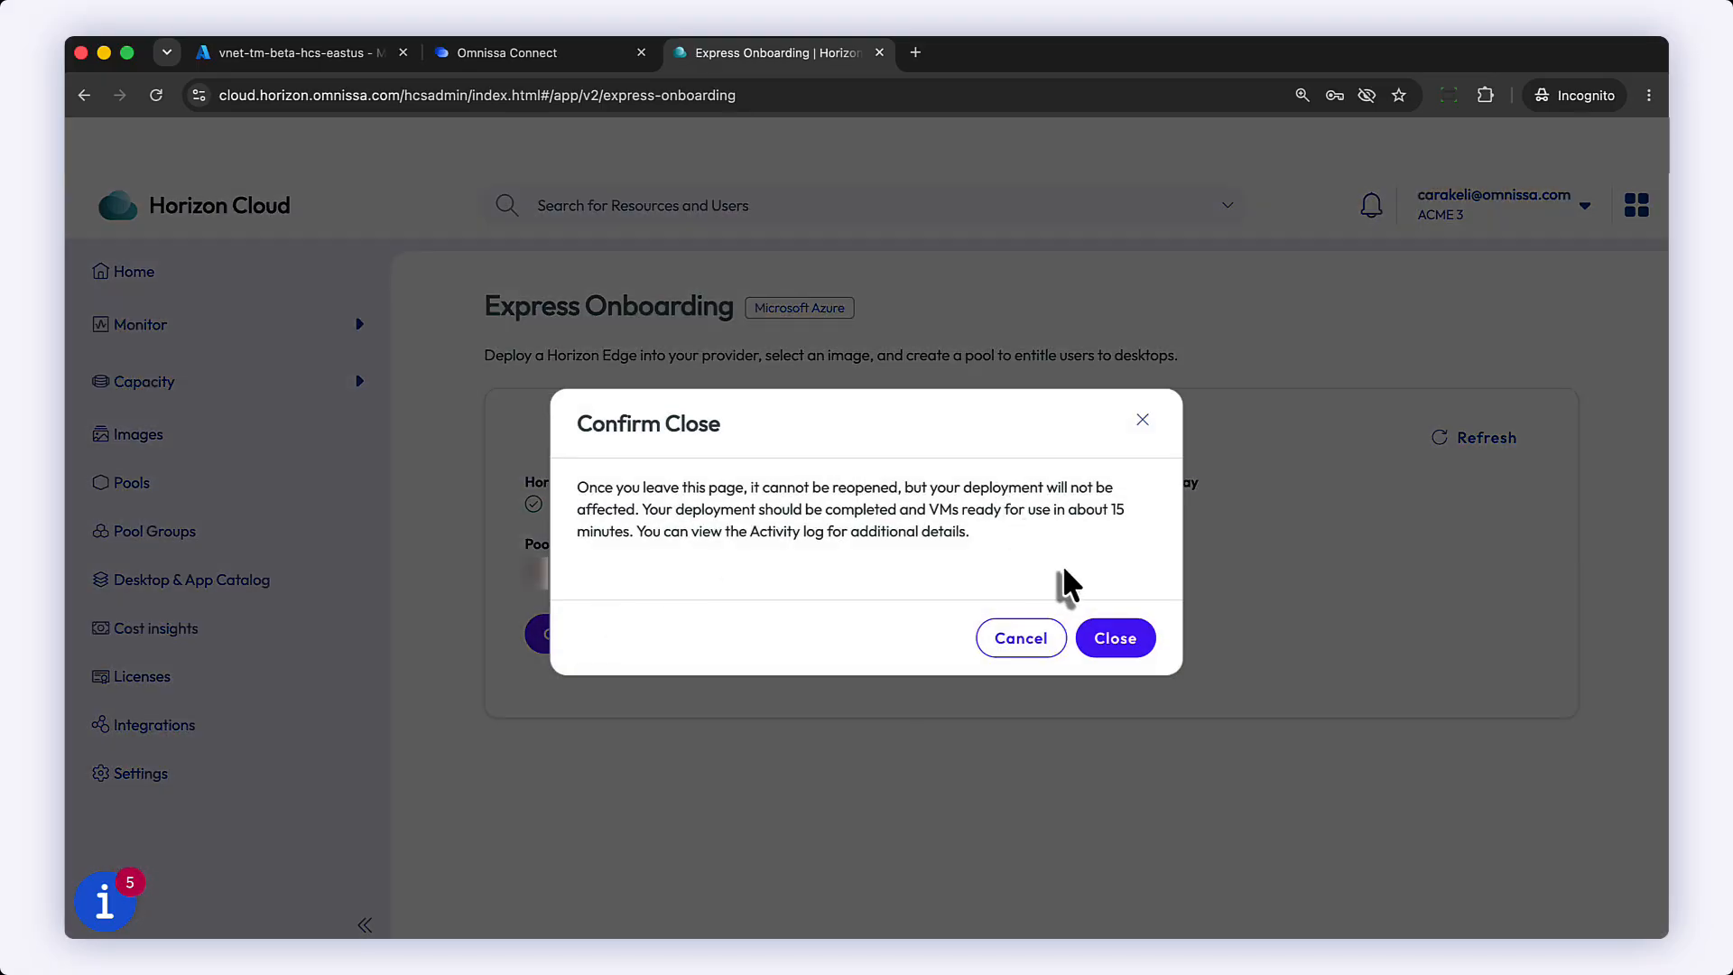
left_click(1119, 640)
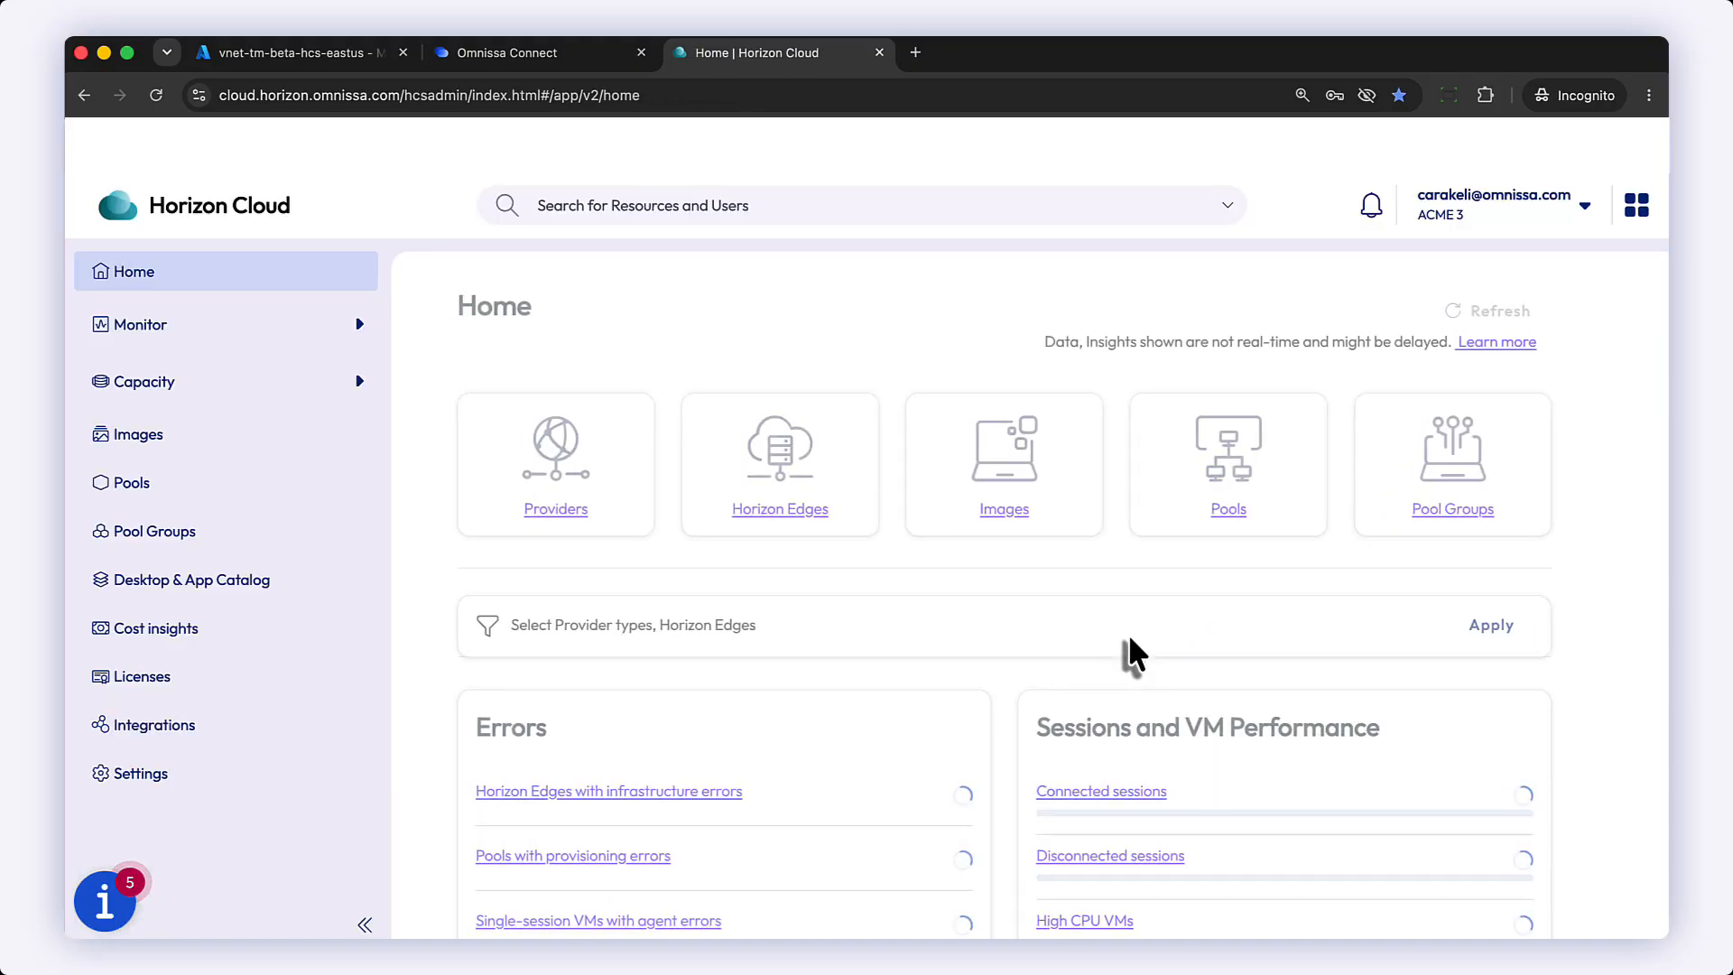
Step: Open the edge-eewb Horizon Edge and review its site, connectivity and Unified Access Gateway details
left_click(250, 390)
left_click(231, 437)
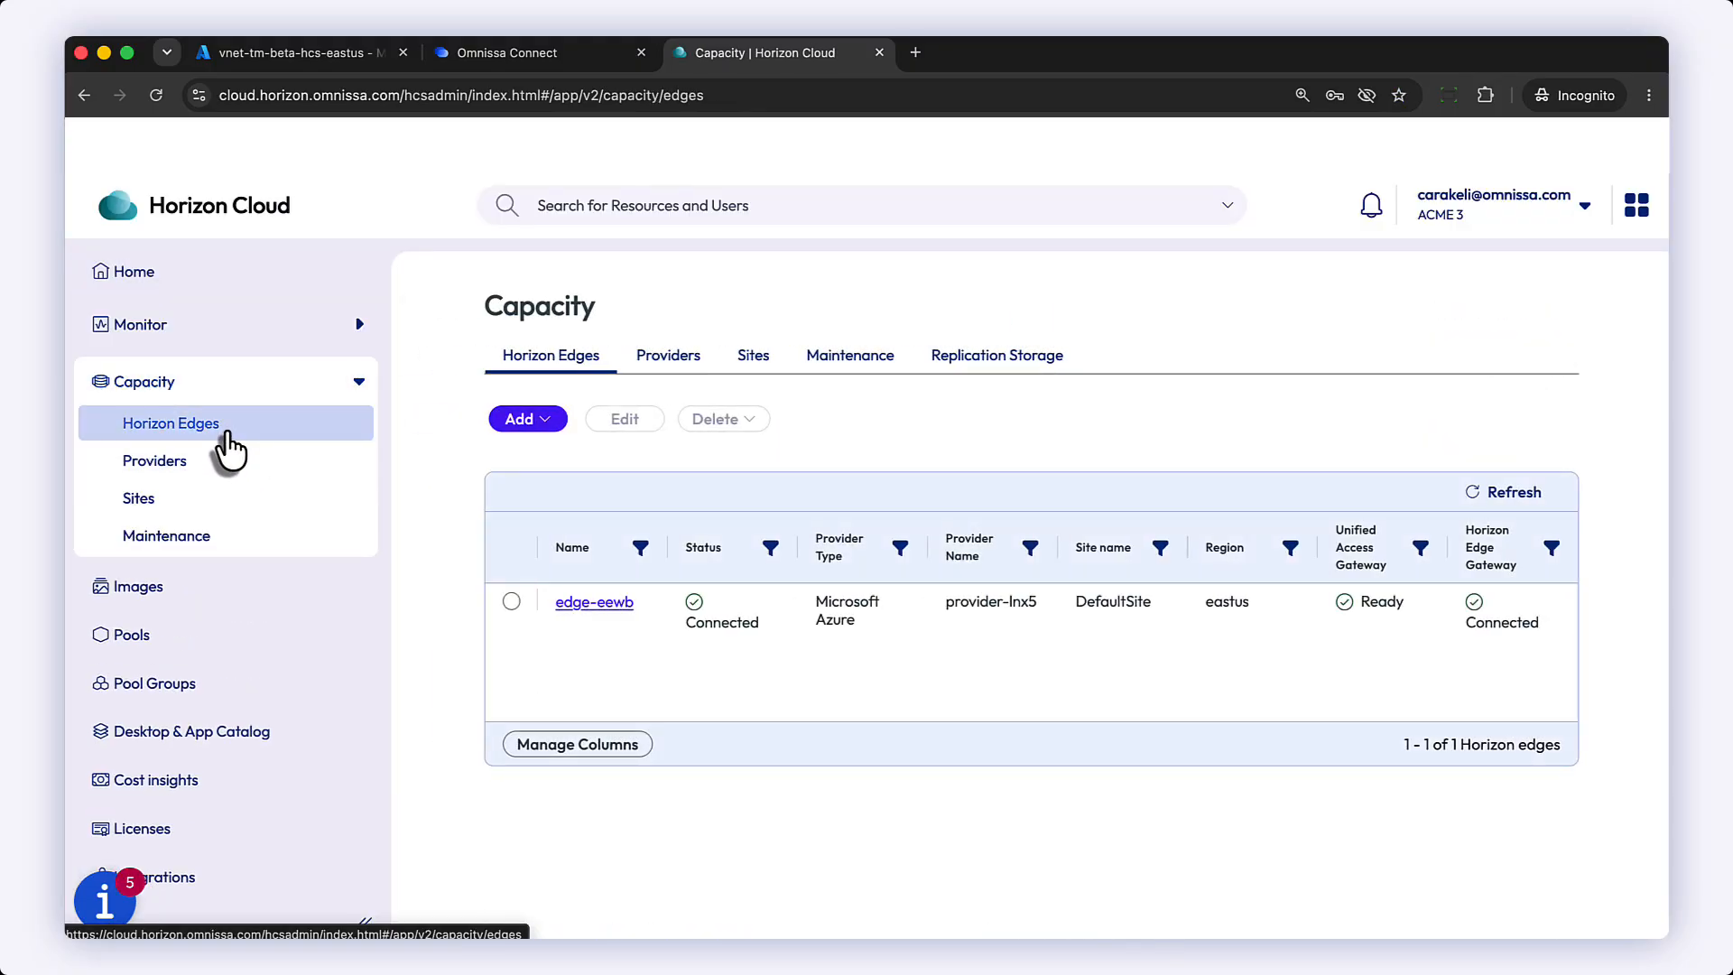
left_click(606, 601)
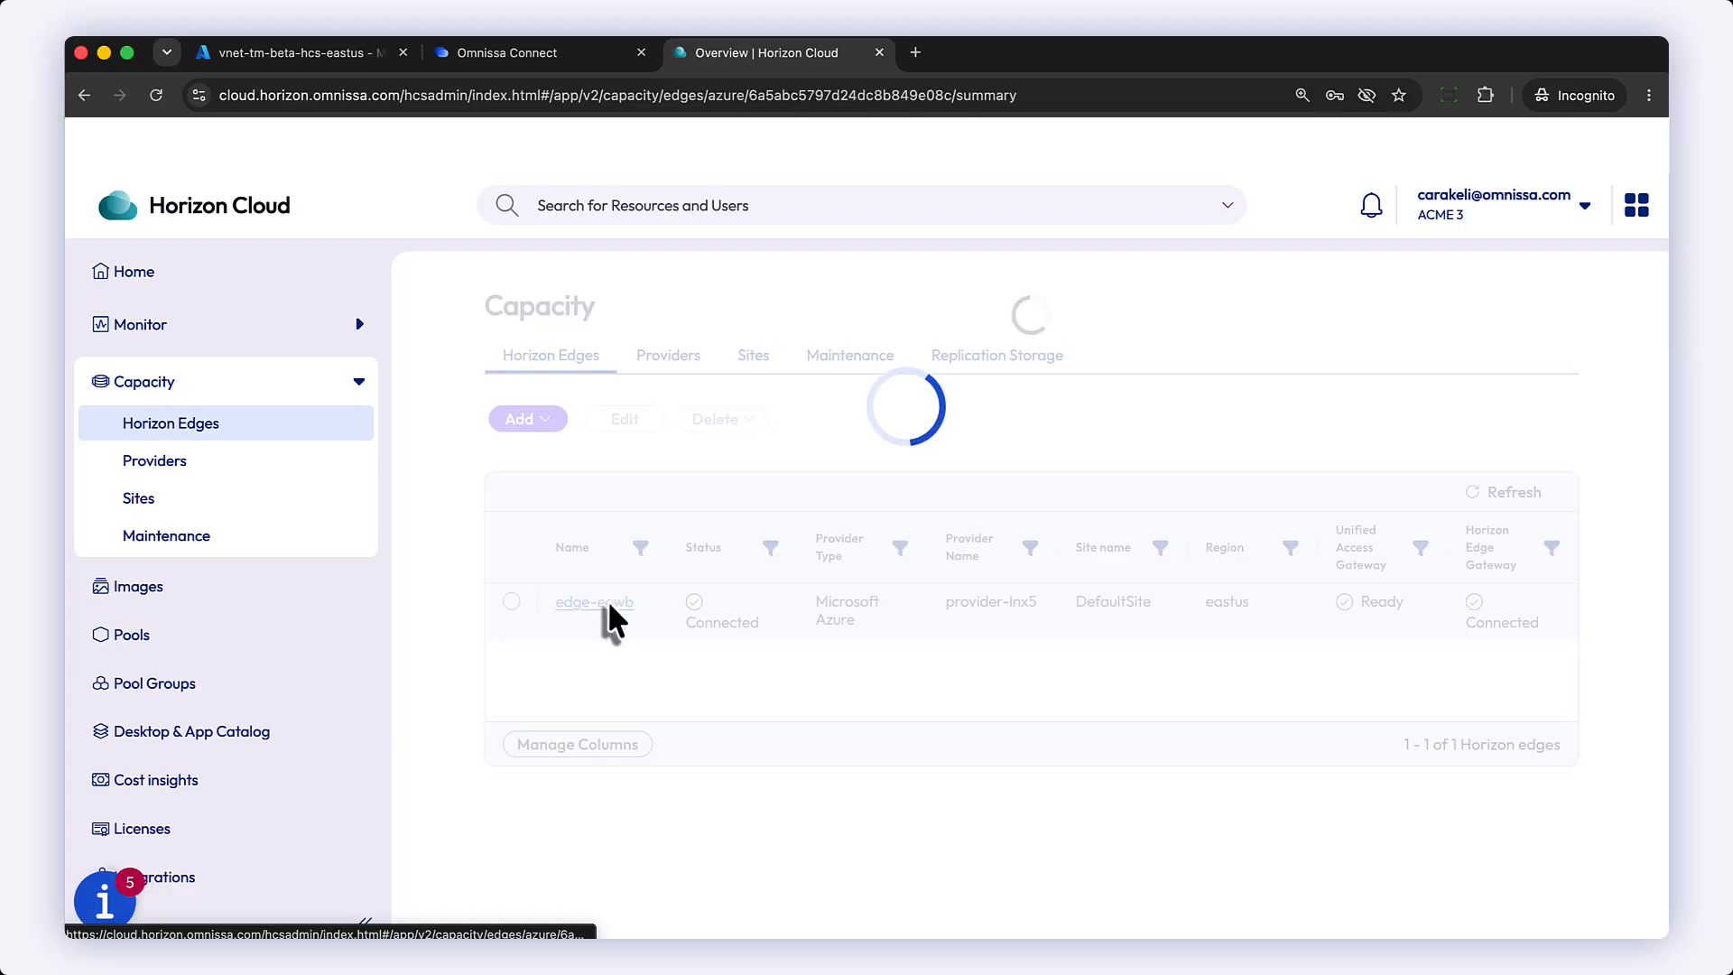
scroll(608, 605, "down", 5)
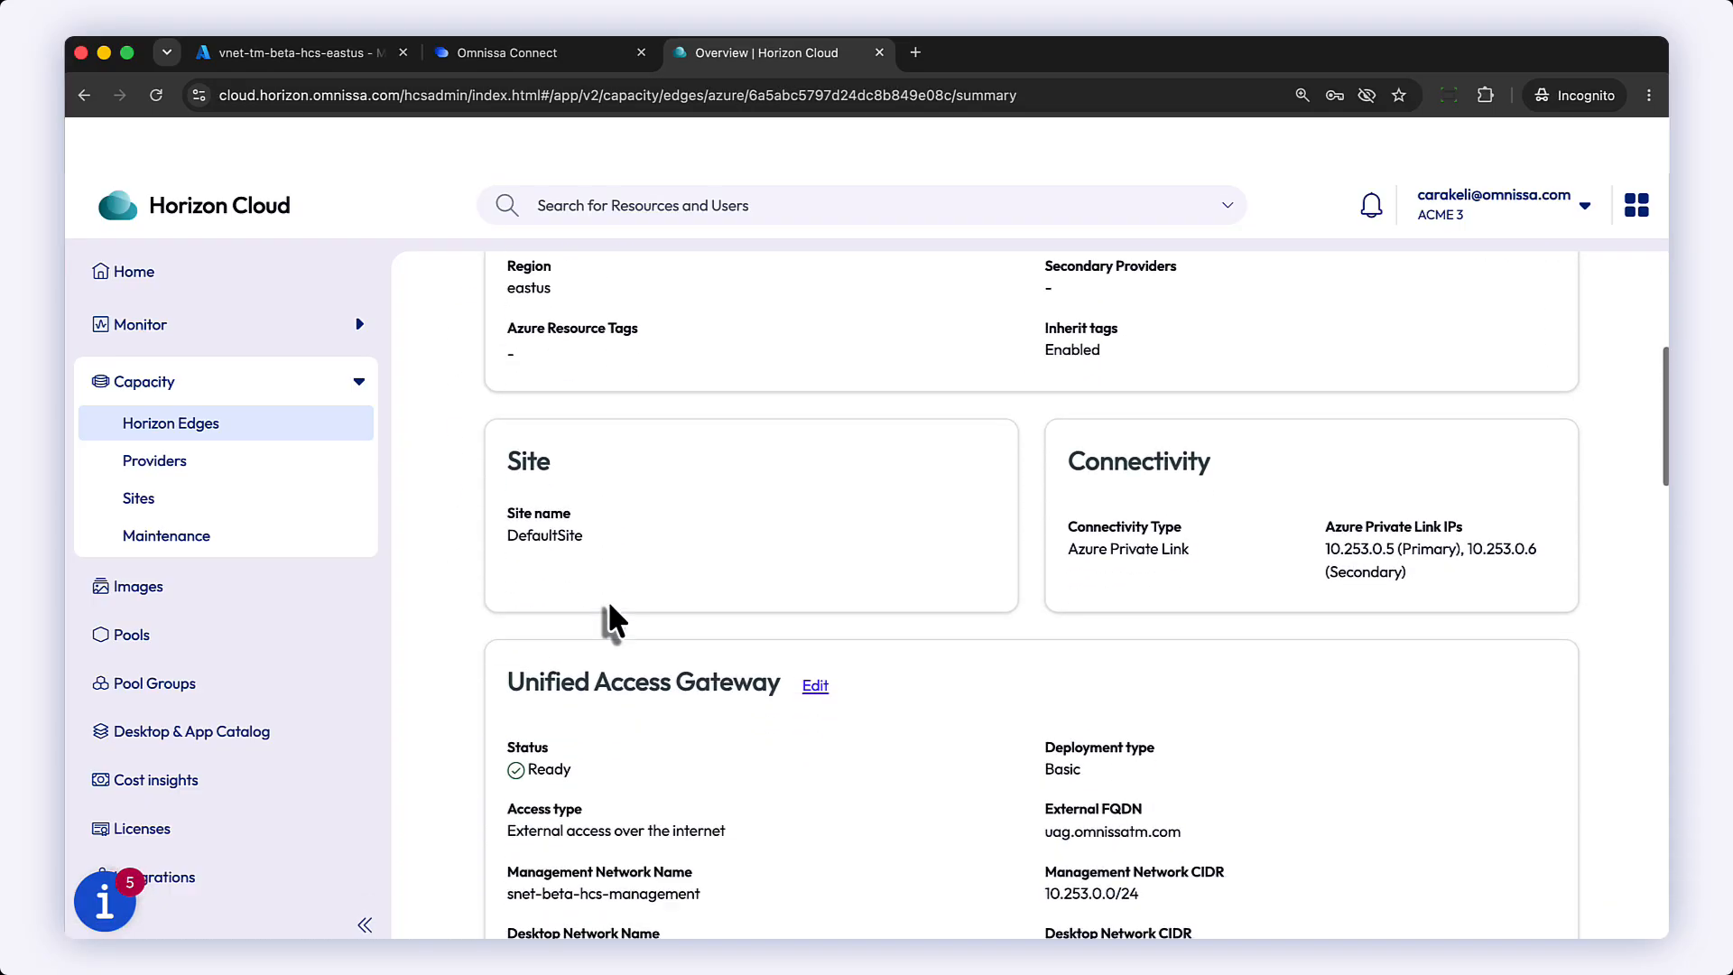
scroll(608, 601, "down", 6)
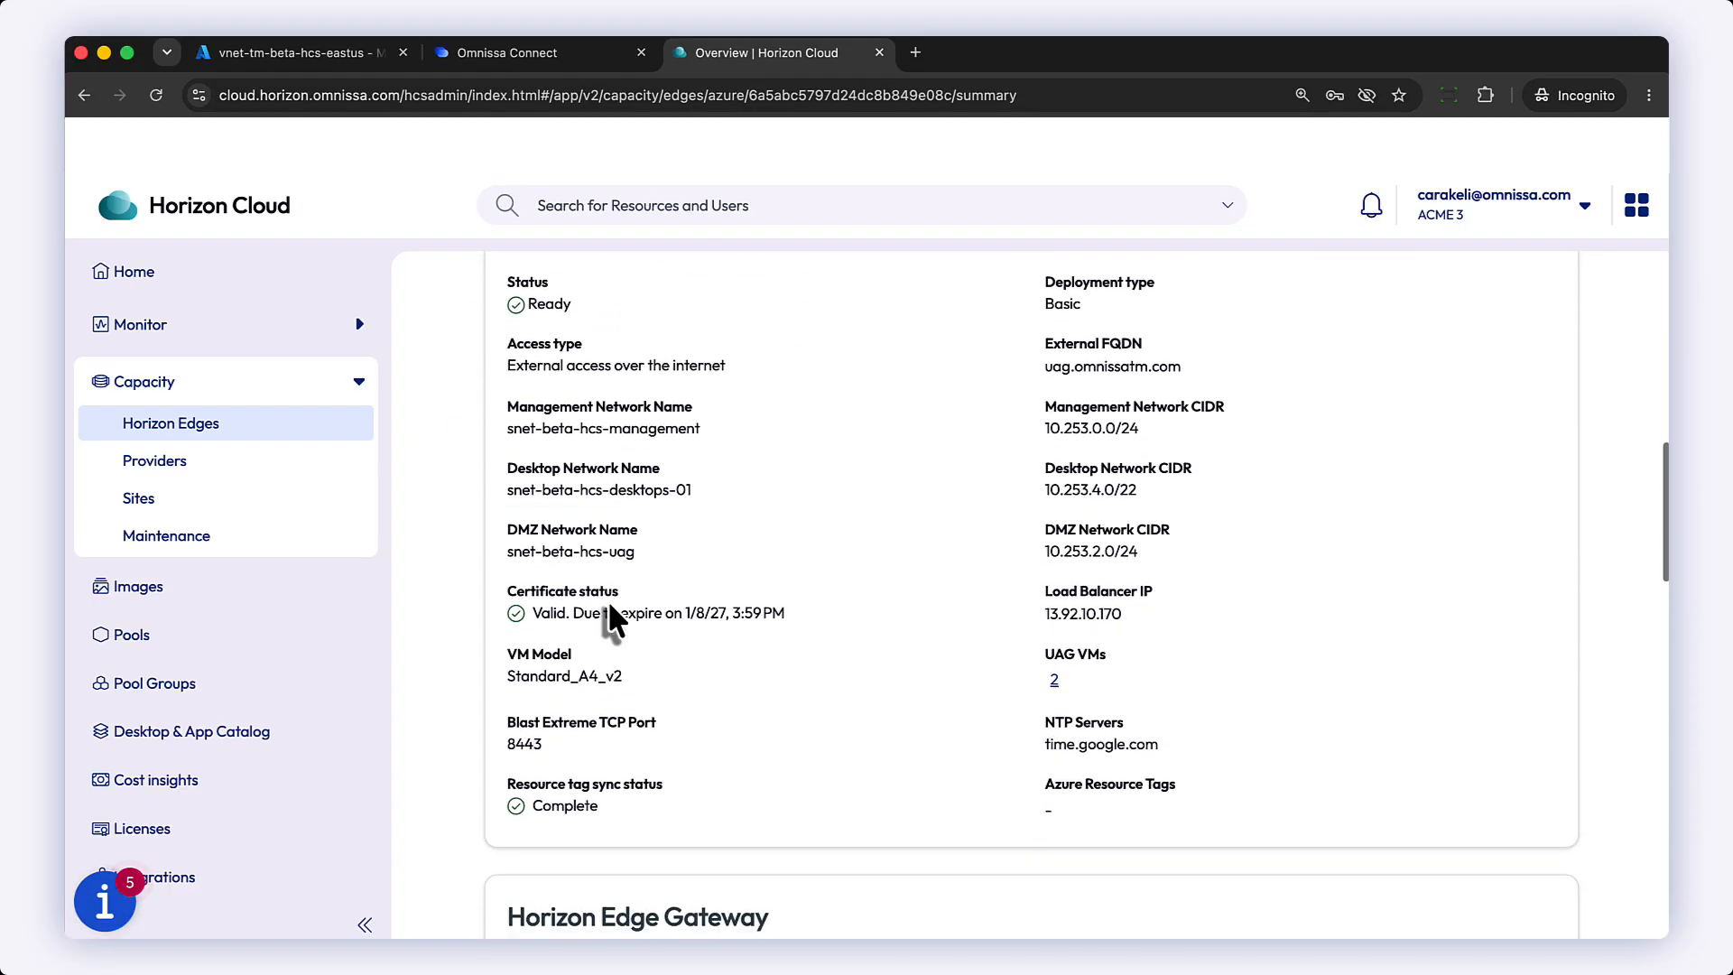
scroll(609, 623, "down", 4)
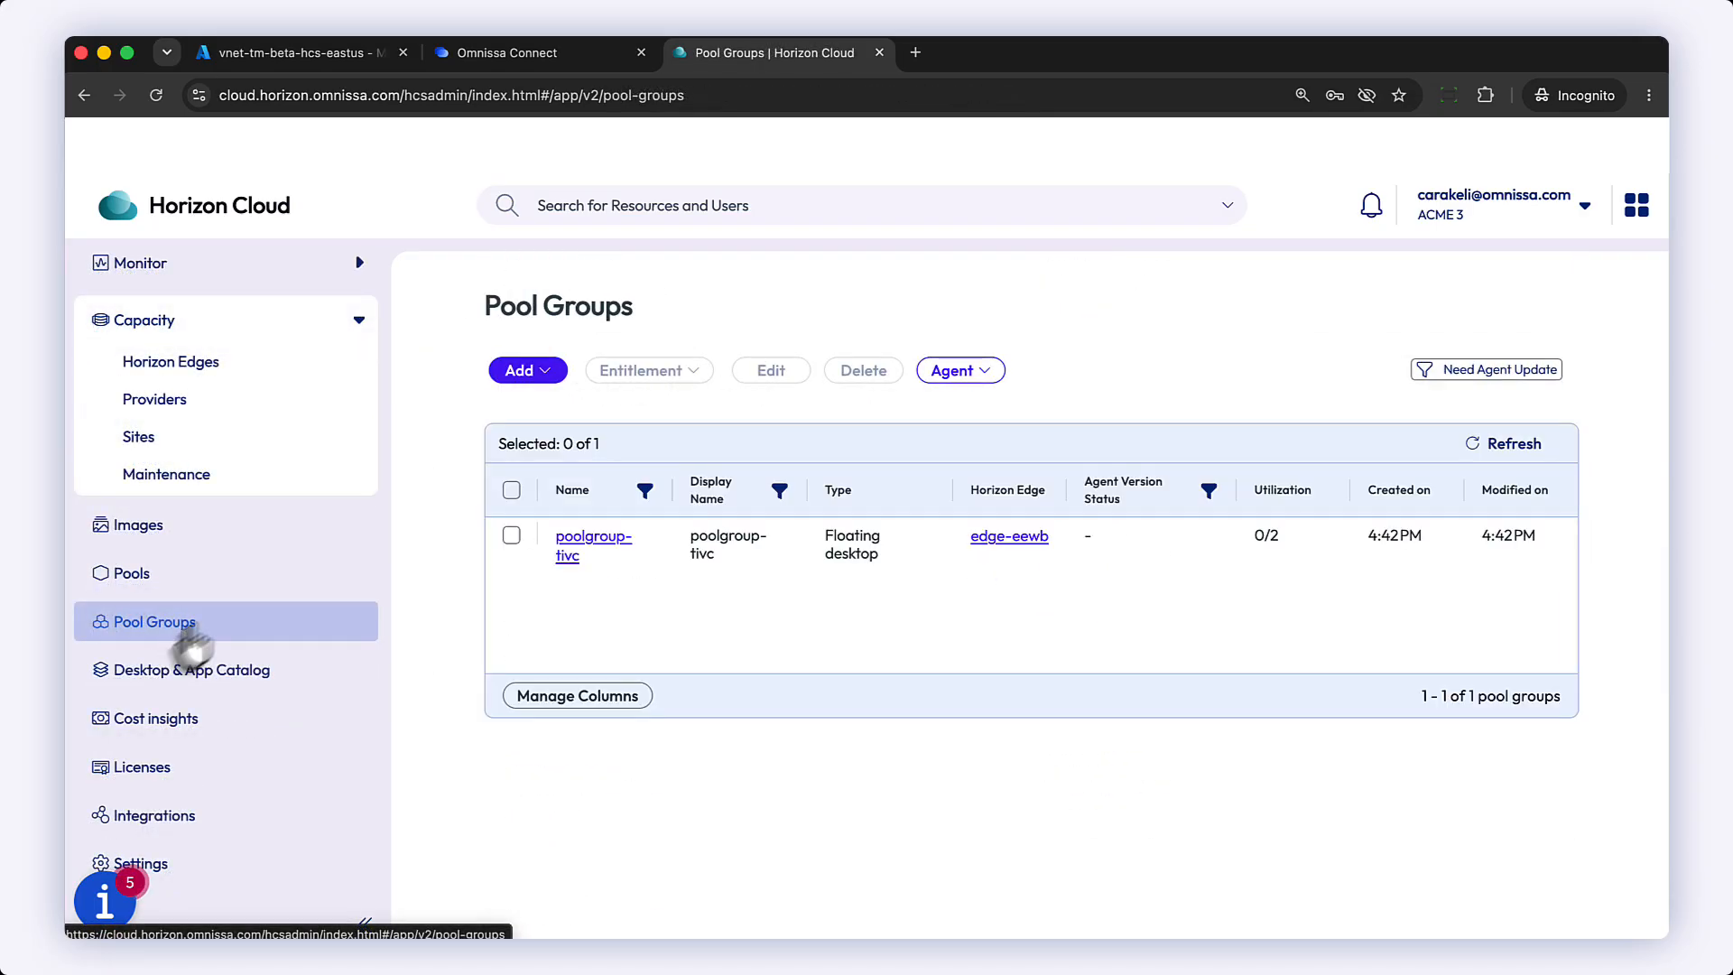
Step: Edit the poolgroup-tivc pool group and set its display name to Pool Group 1
left_click(595, 538)
scroll(763, 521, "down", 12)
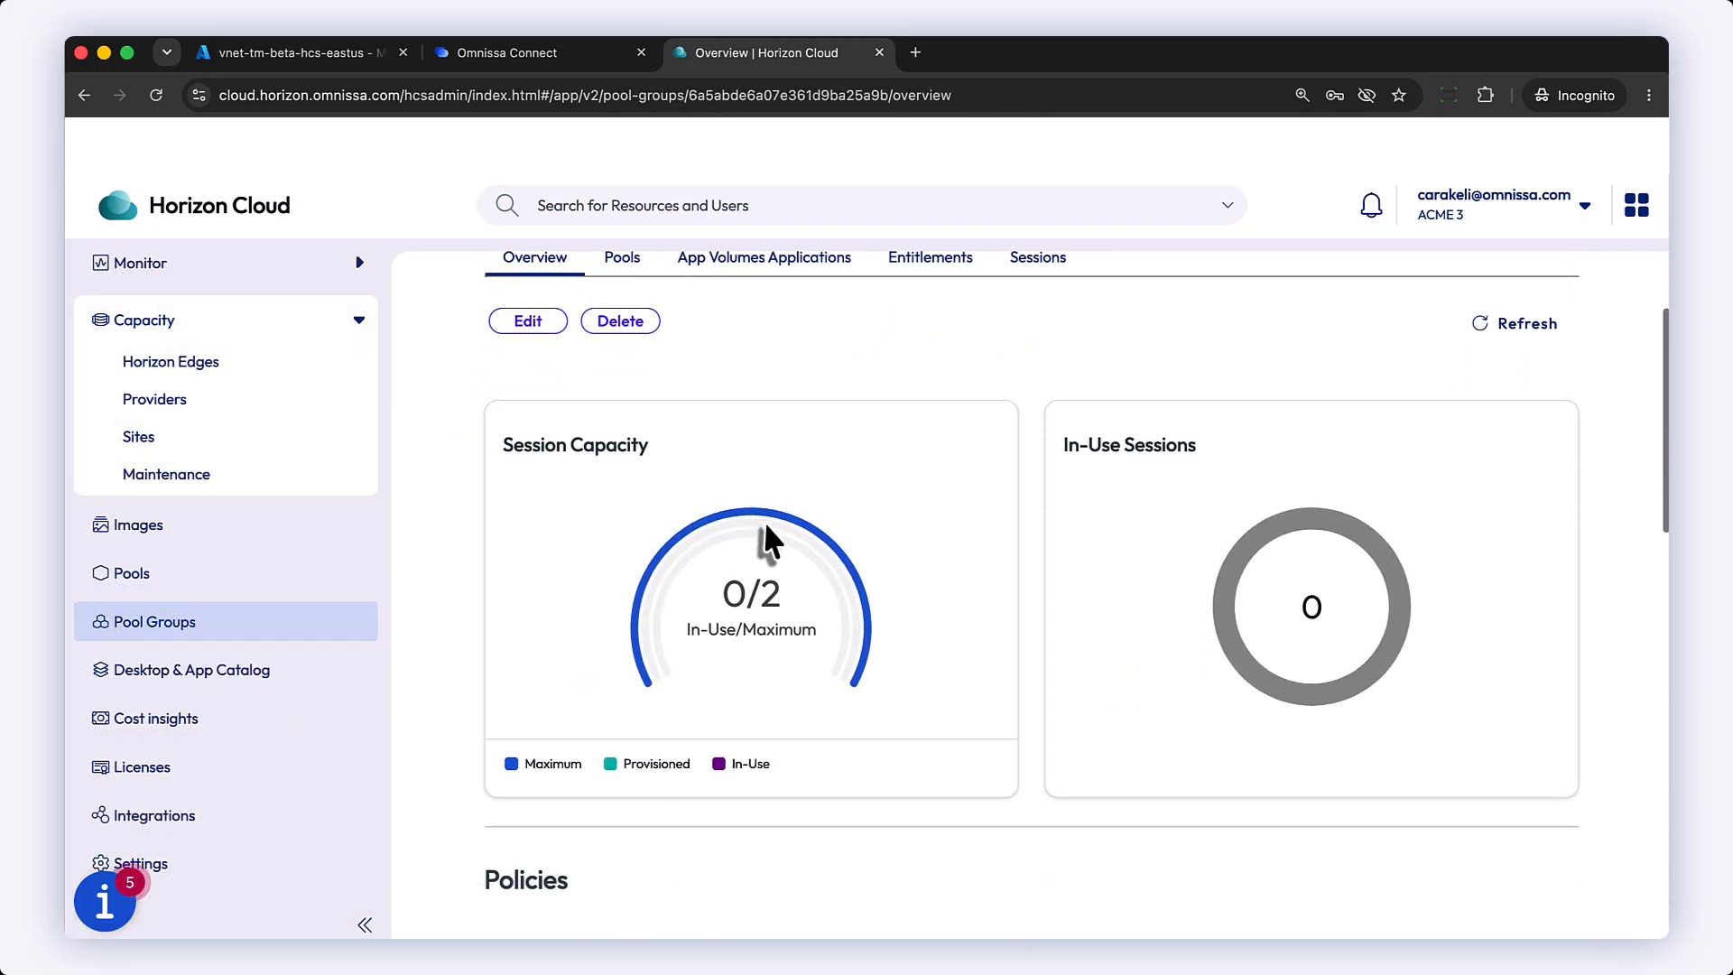
scroll(780, 625, "down", 3)
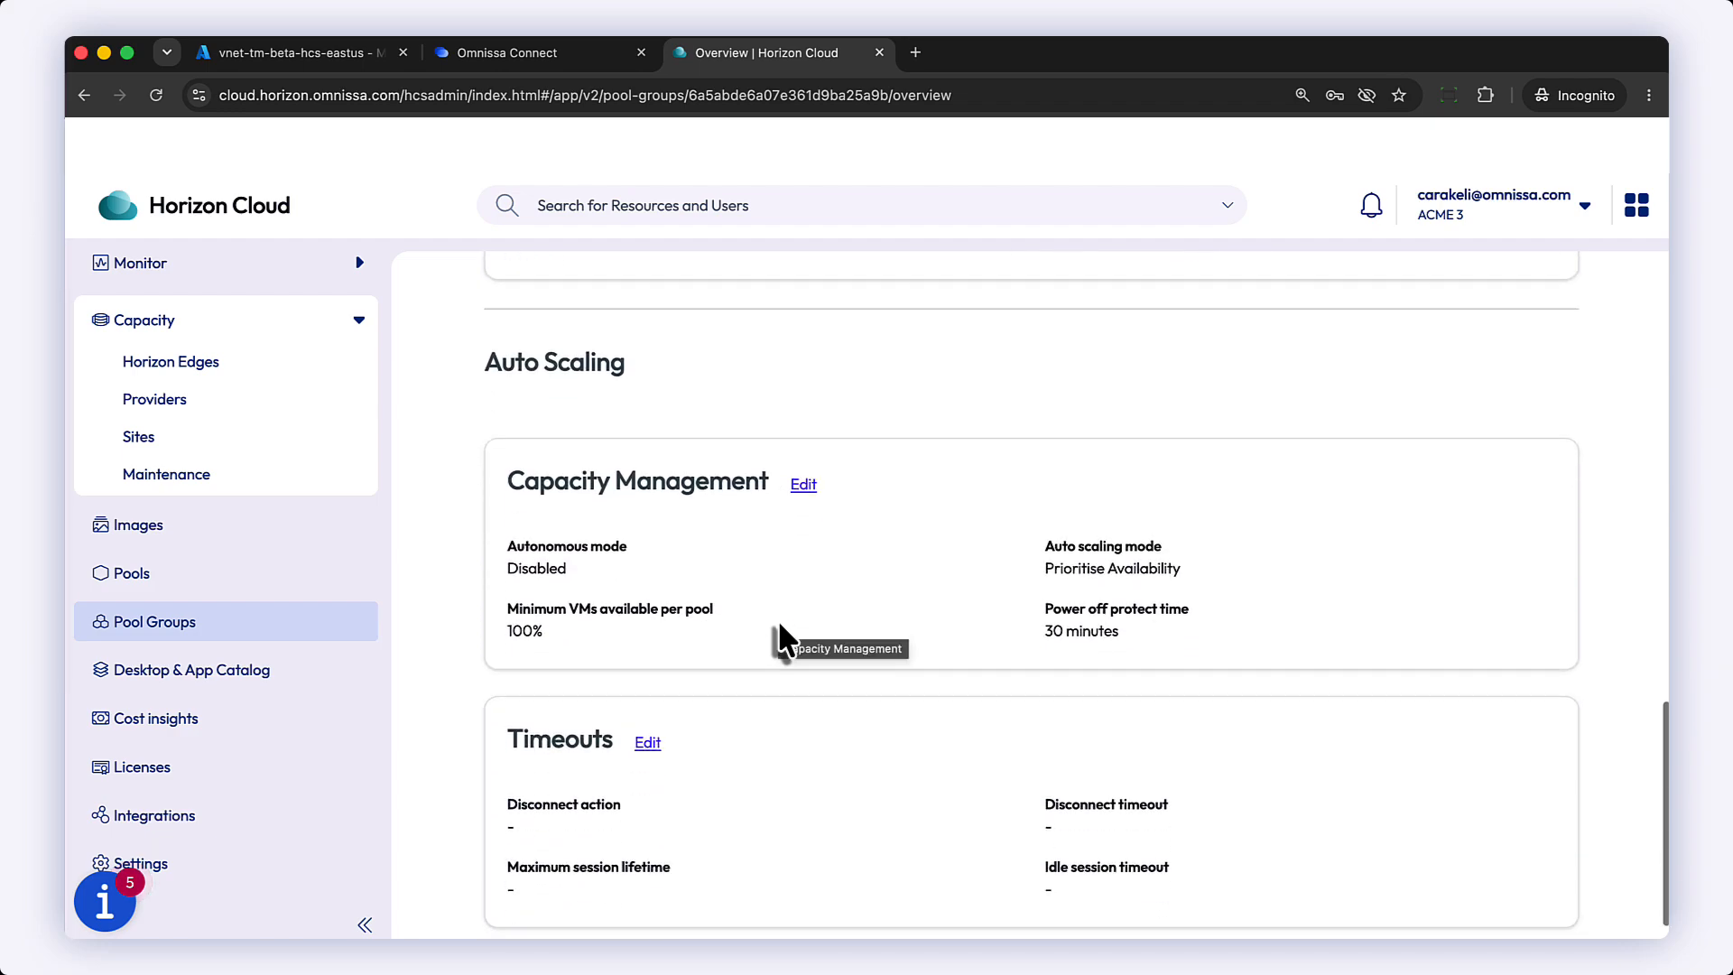
left_click(803, 434)
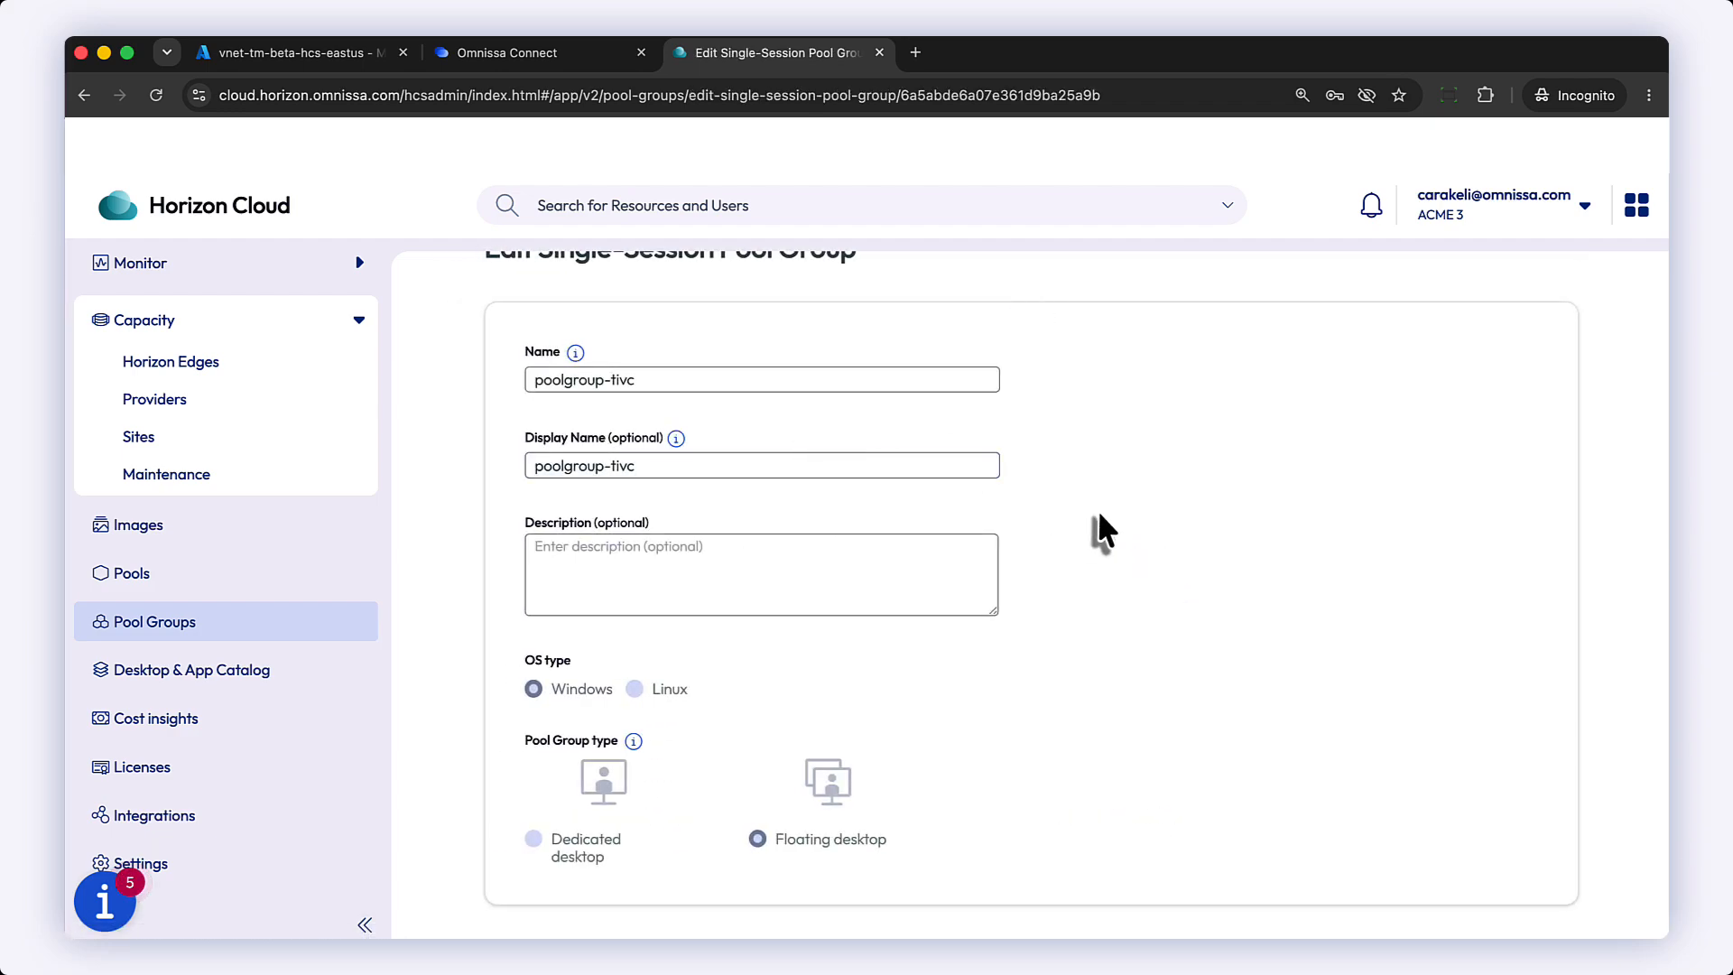
scroll(1097, 514, "up", 2)
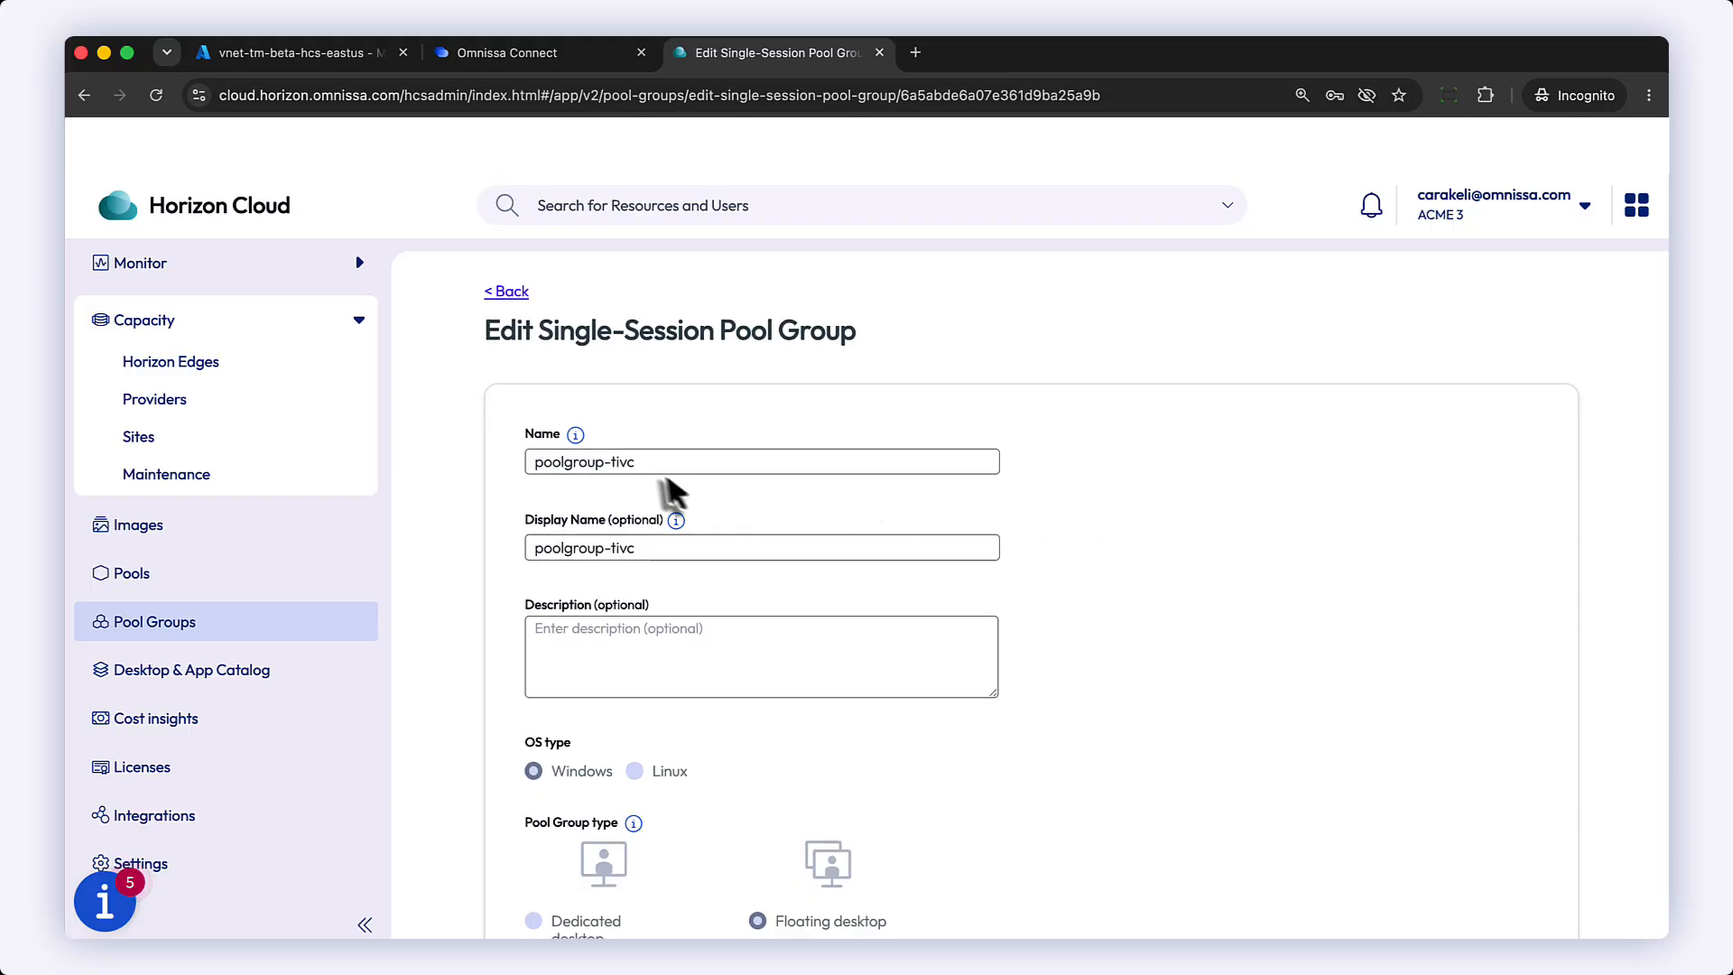
left_click_drag(648, 552, 591, 545)
type("Pool")
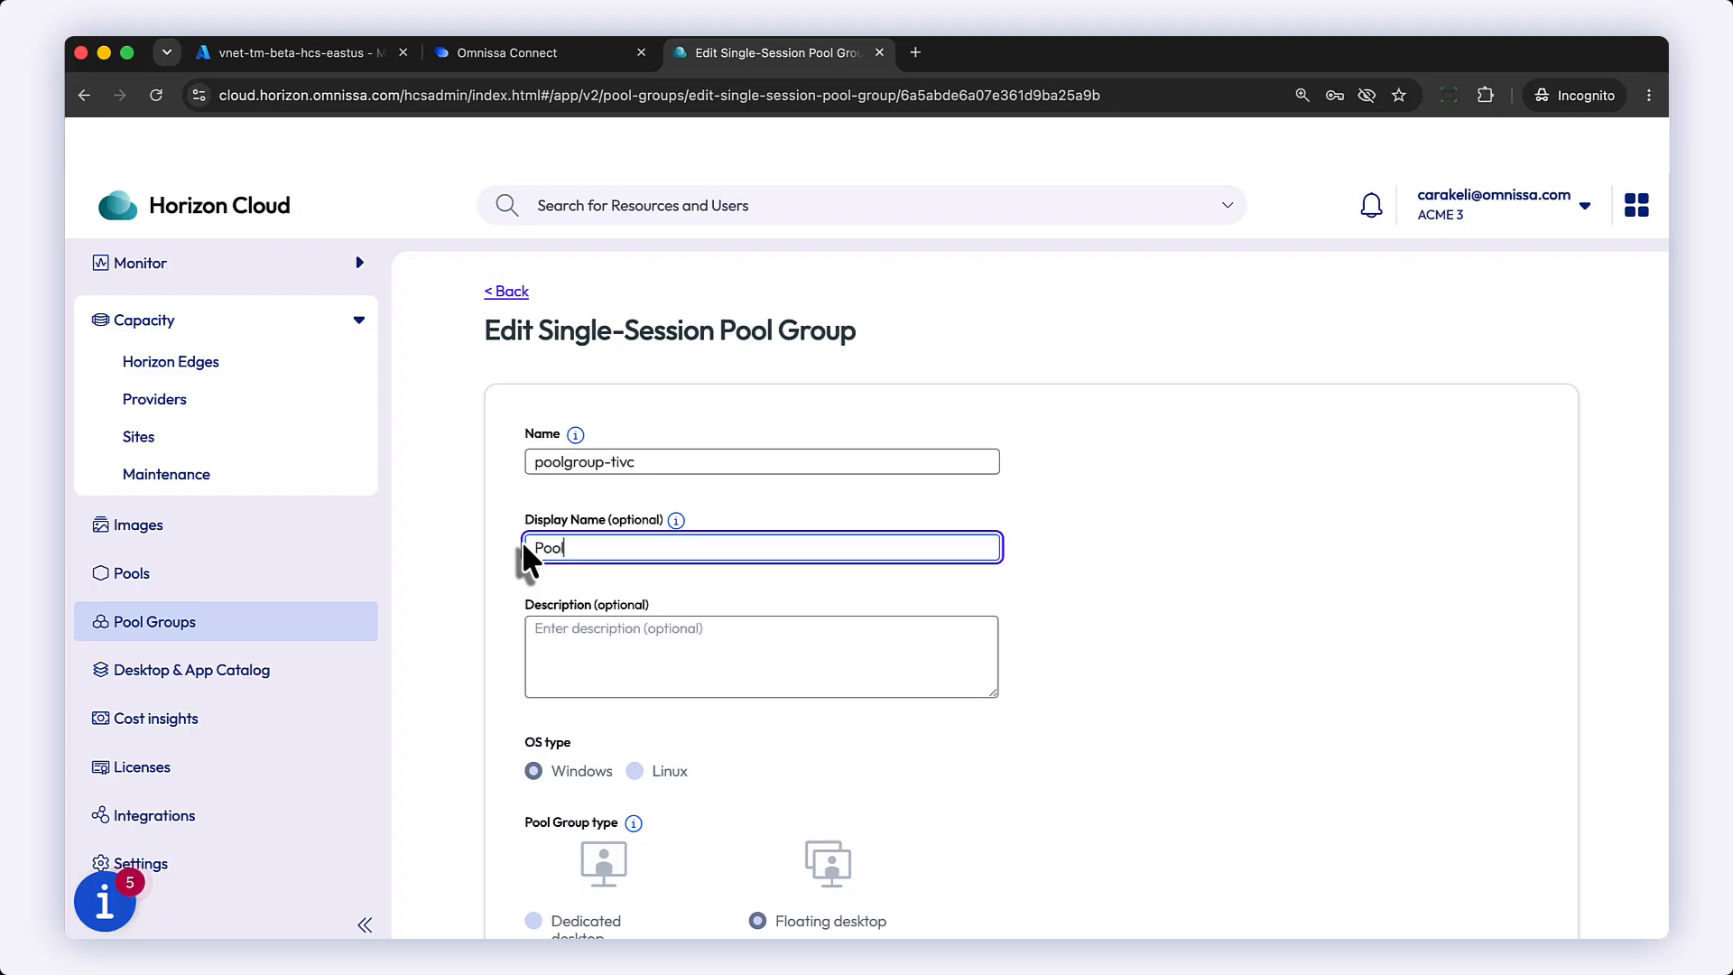
type(" Group 1")
Step: Expand the Pools and Policies sections of the pool group editor and review their settings
scroll(1057, 568, "down", 8)
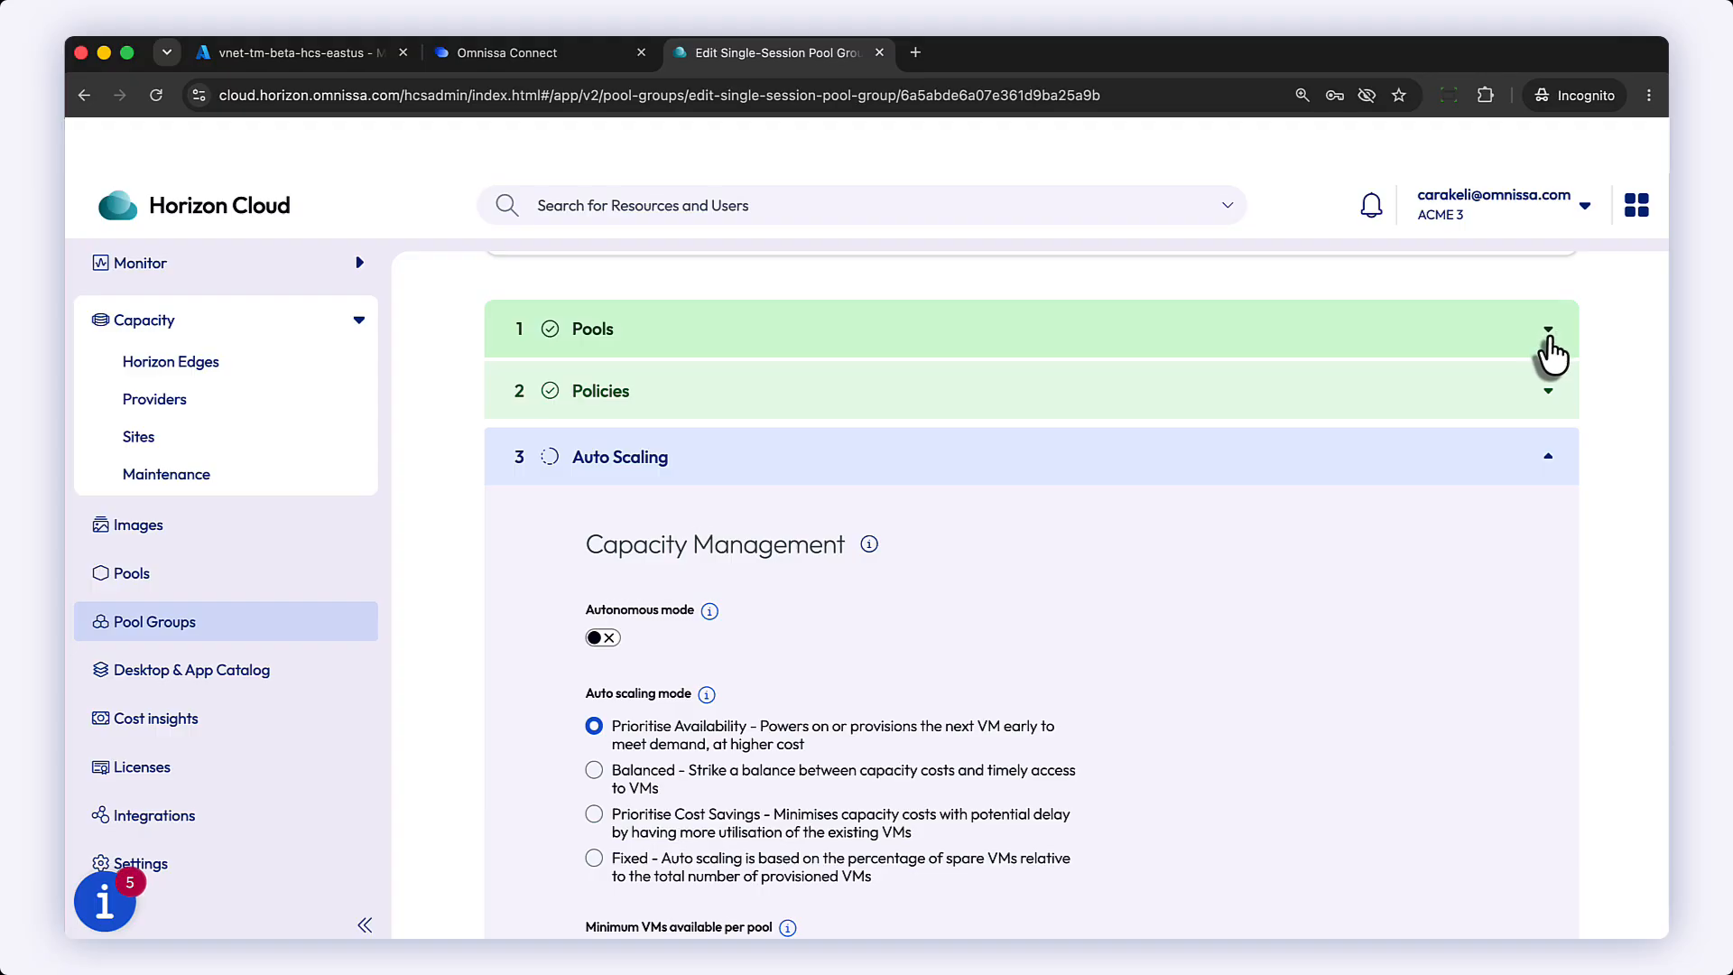
left_click(1549, 350)
scroll(1377, 727, "down", 3)
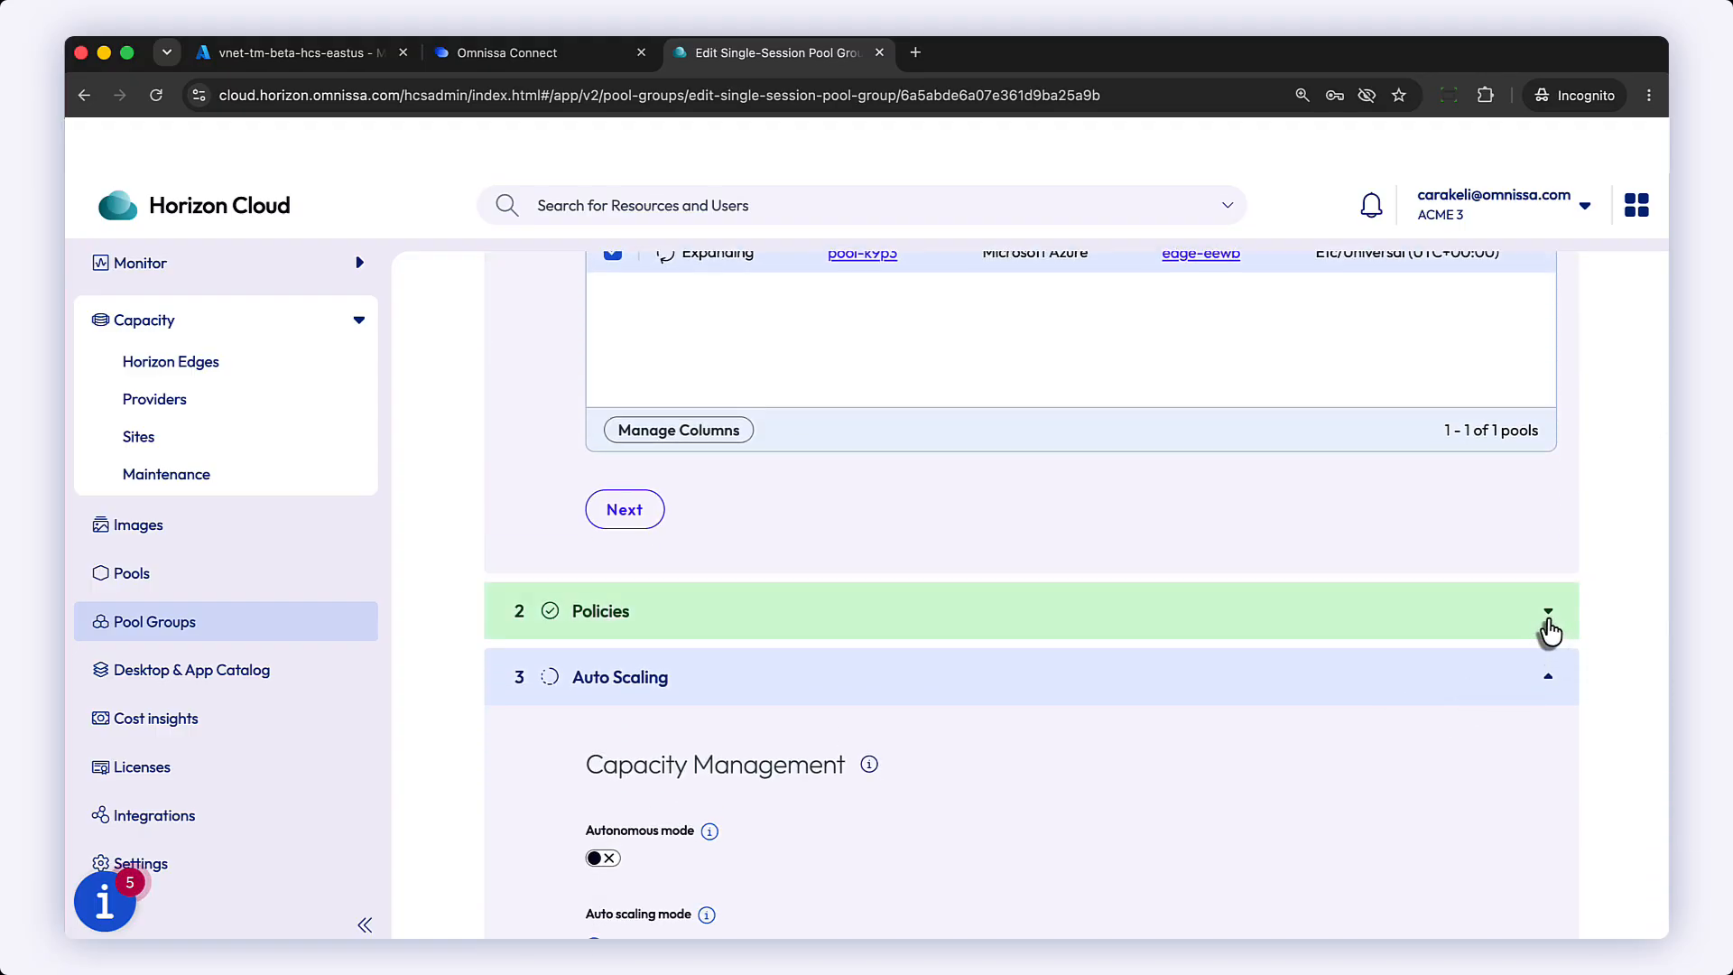
left_click(1549, 629)
scroll(1421, 831, "down", 10)
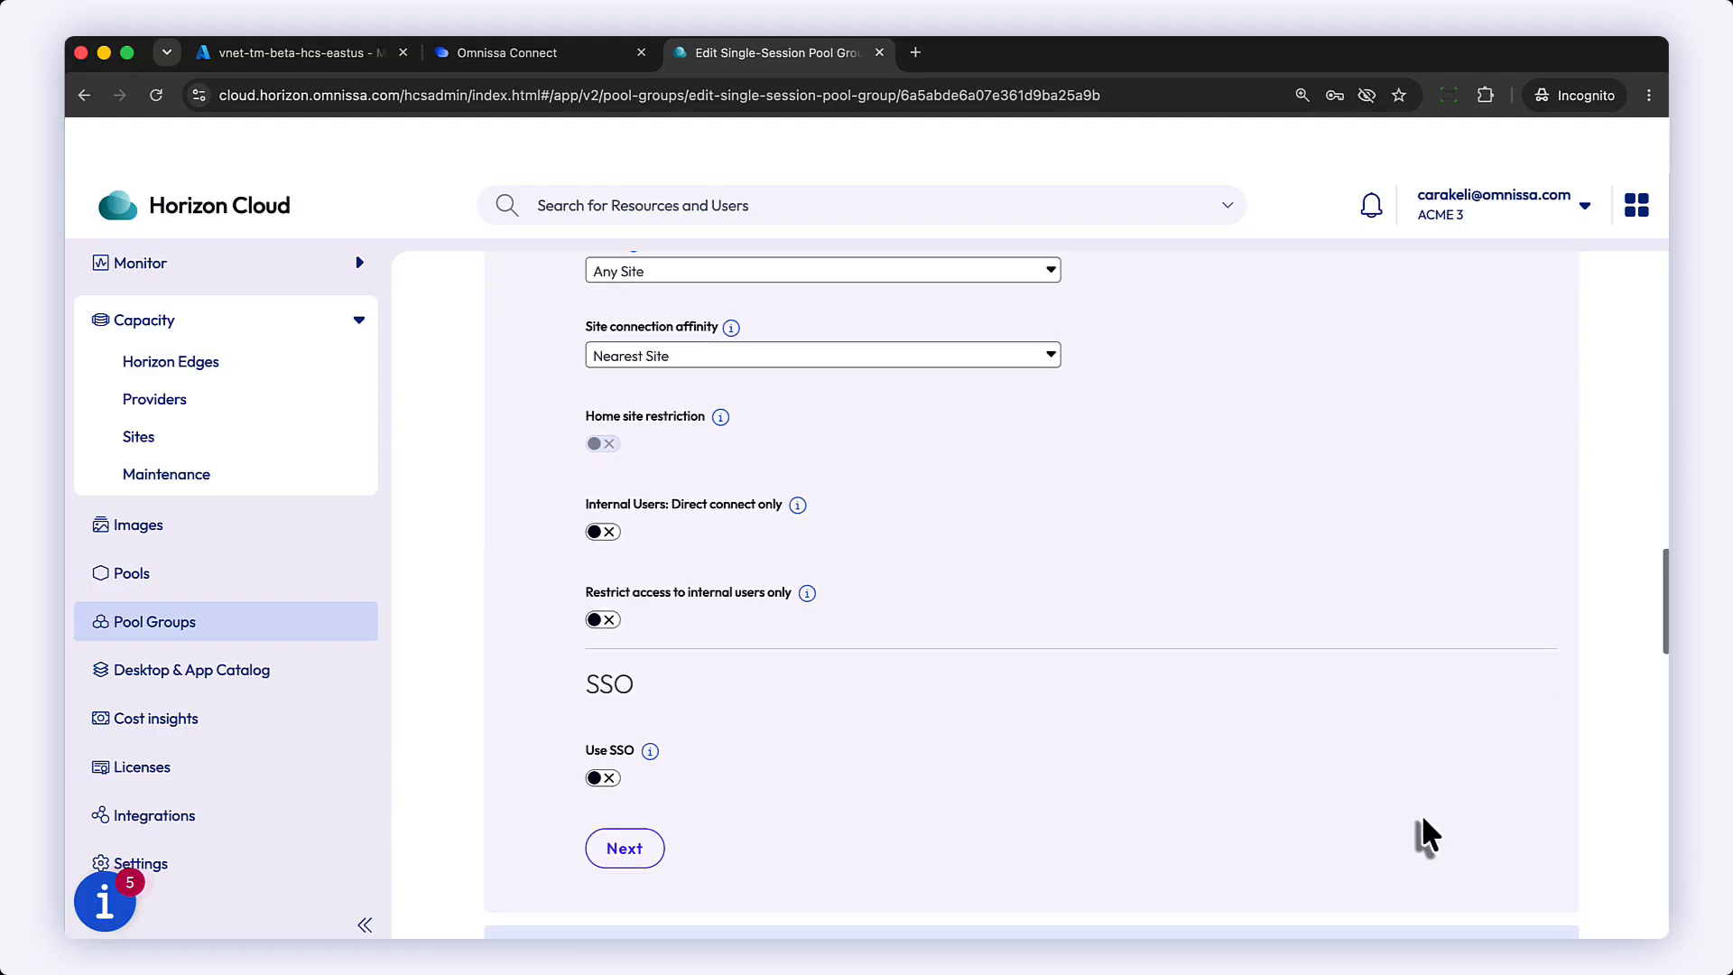
scroll(1426, 835, "down", 1)
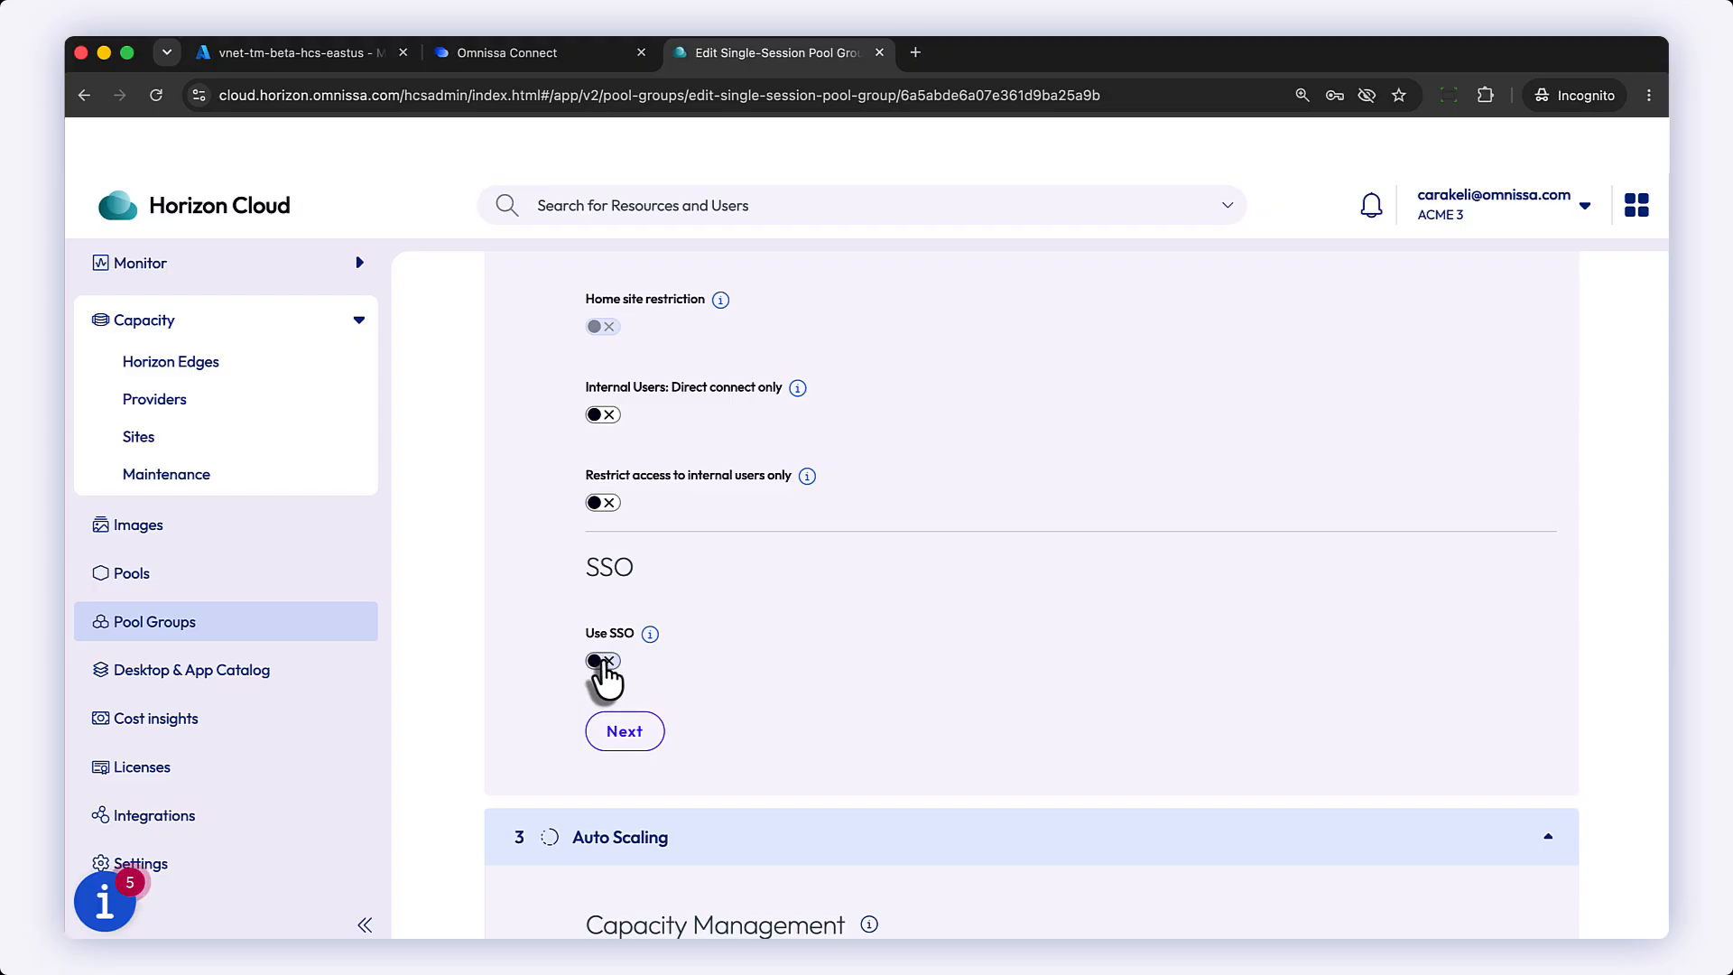
Step: Open pool pool-k9p3, review its overview settings, and view its VMs list
left_click(149, 582)
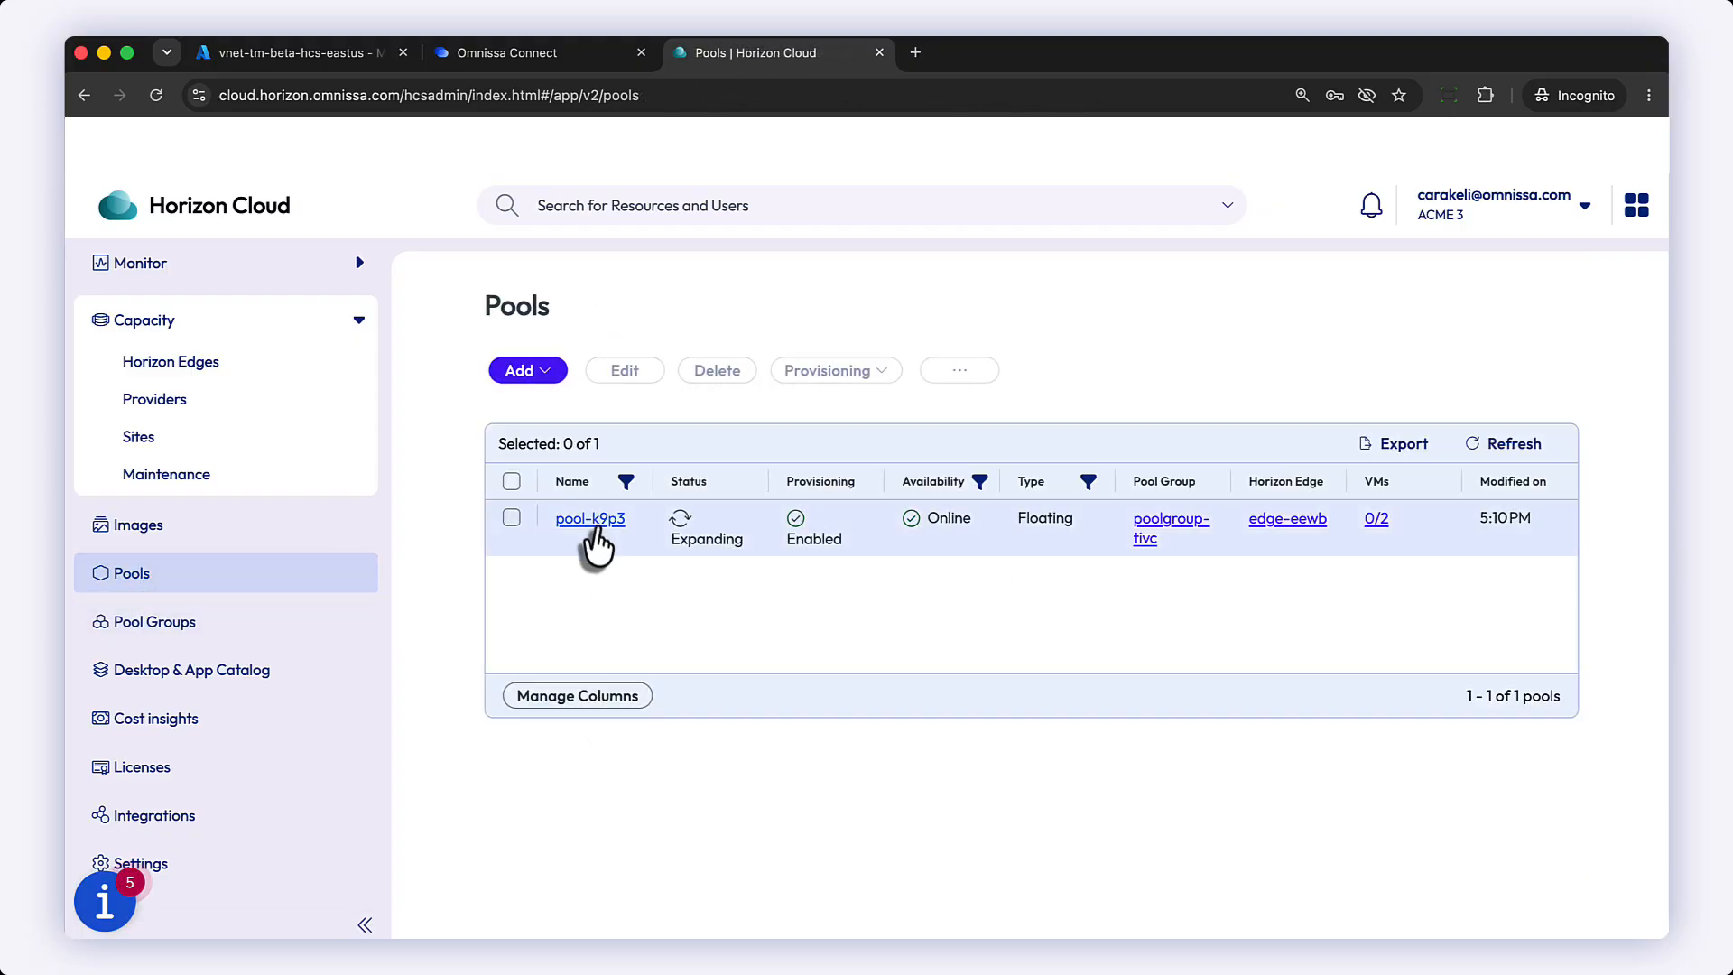
left_click(592, 521)
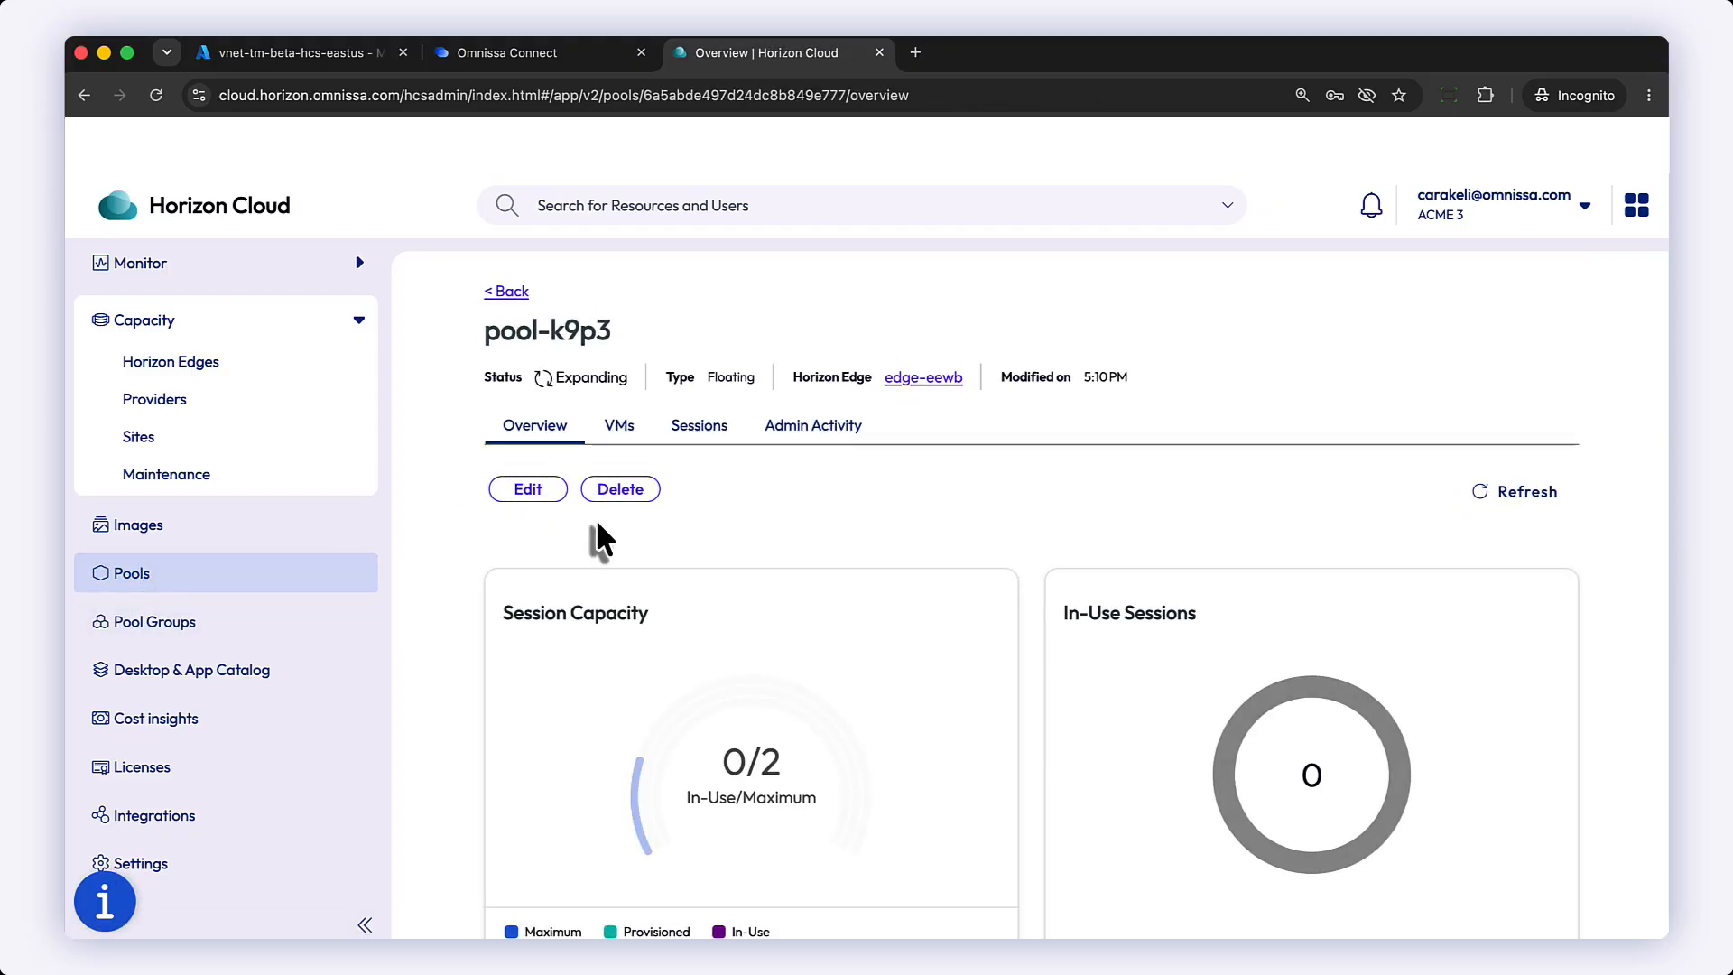
scroll(919, 591, "down", 1)
scroll(919, 591, "down", 7)
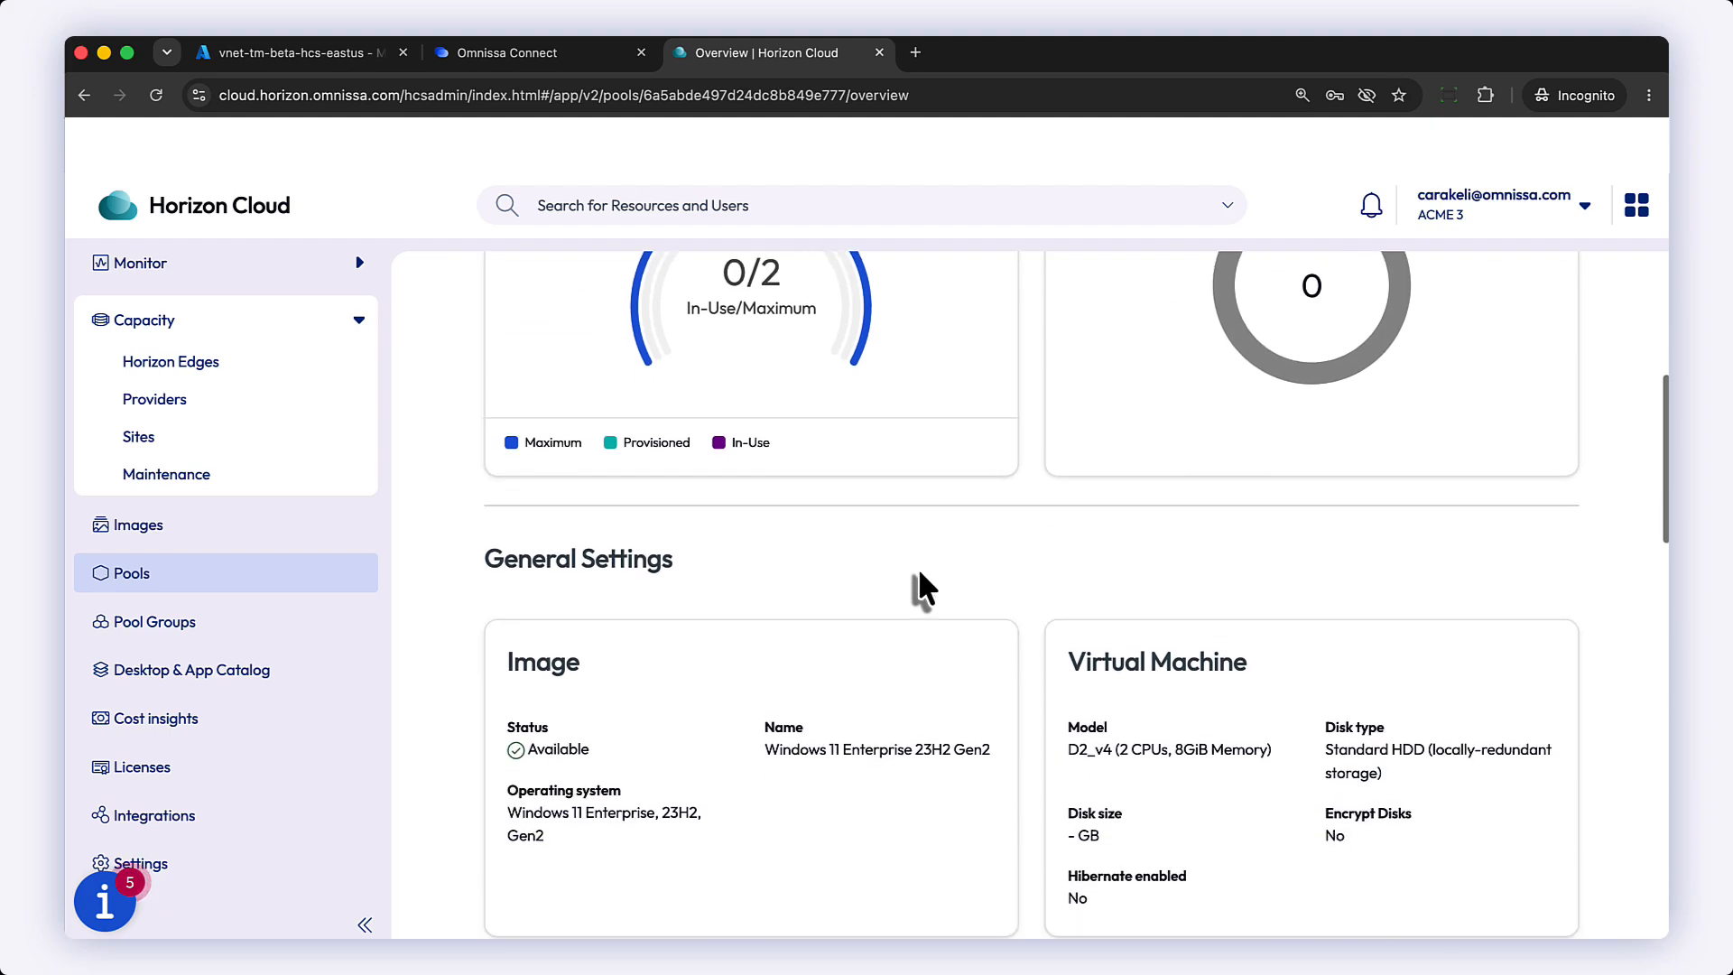
scroll(910, 693, "down", 5)
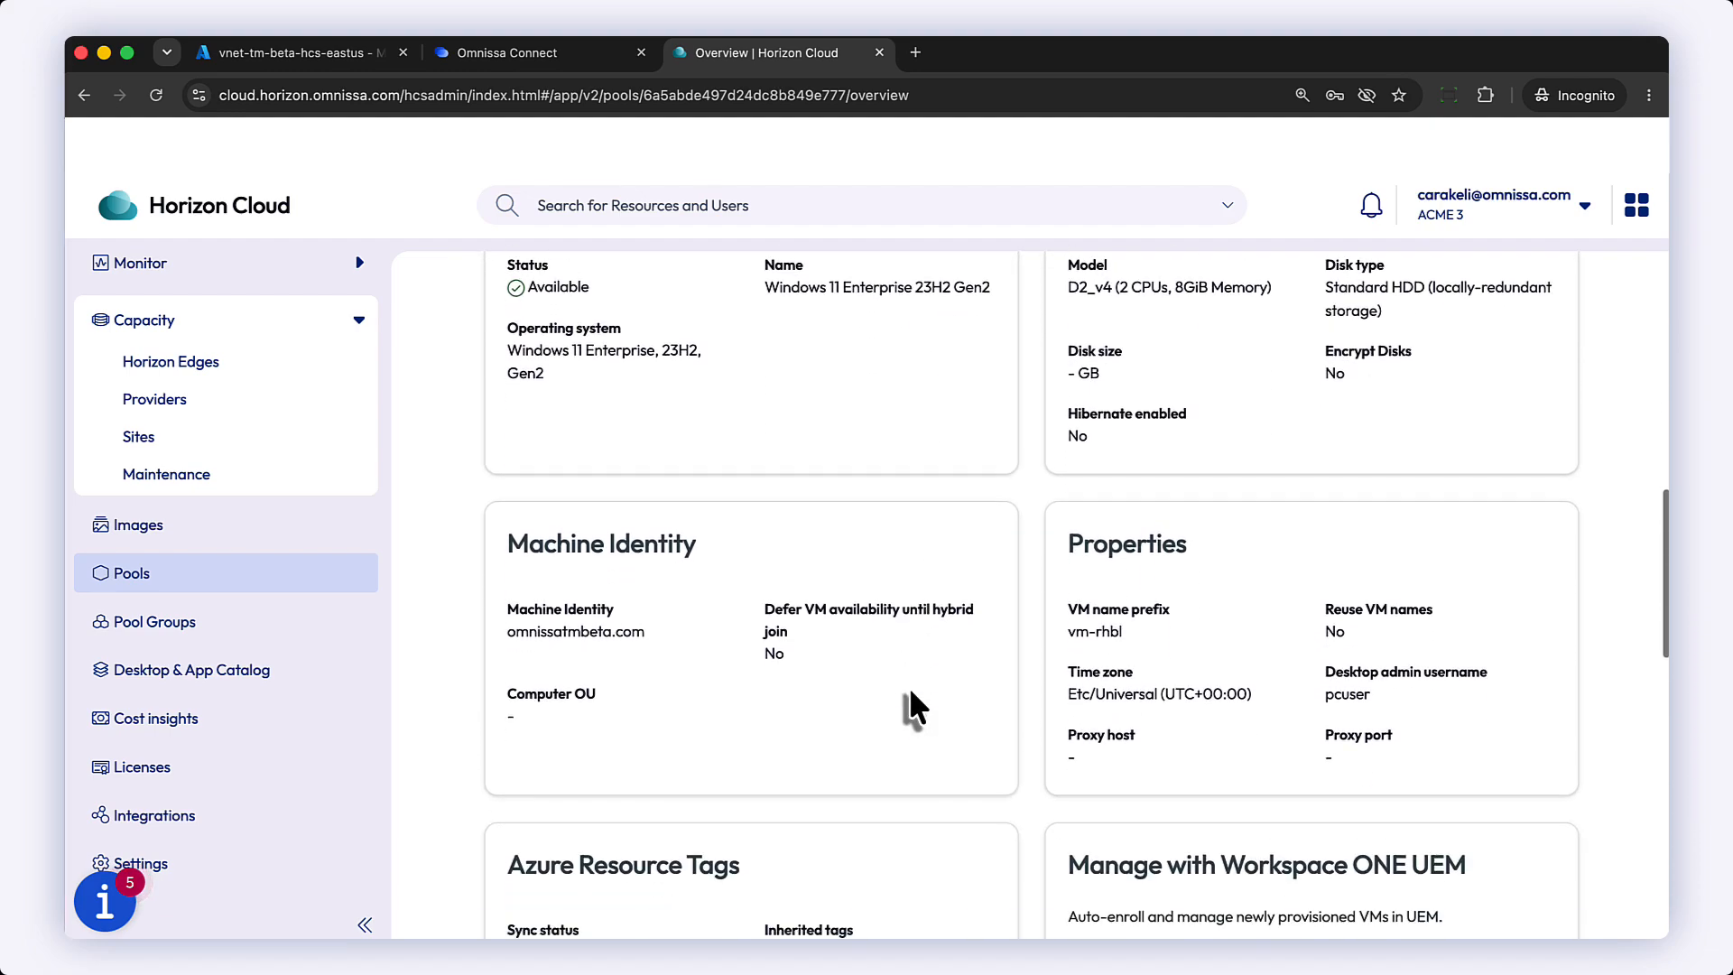
scroll(909, 706, "down", 1)
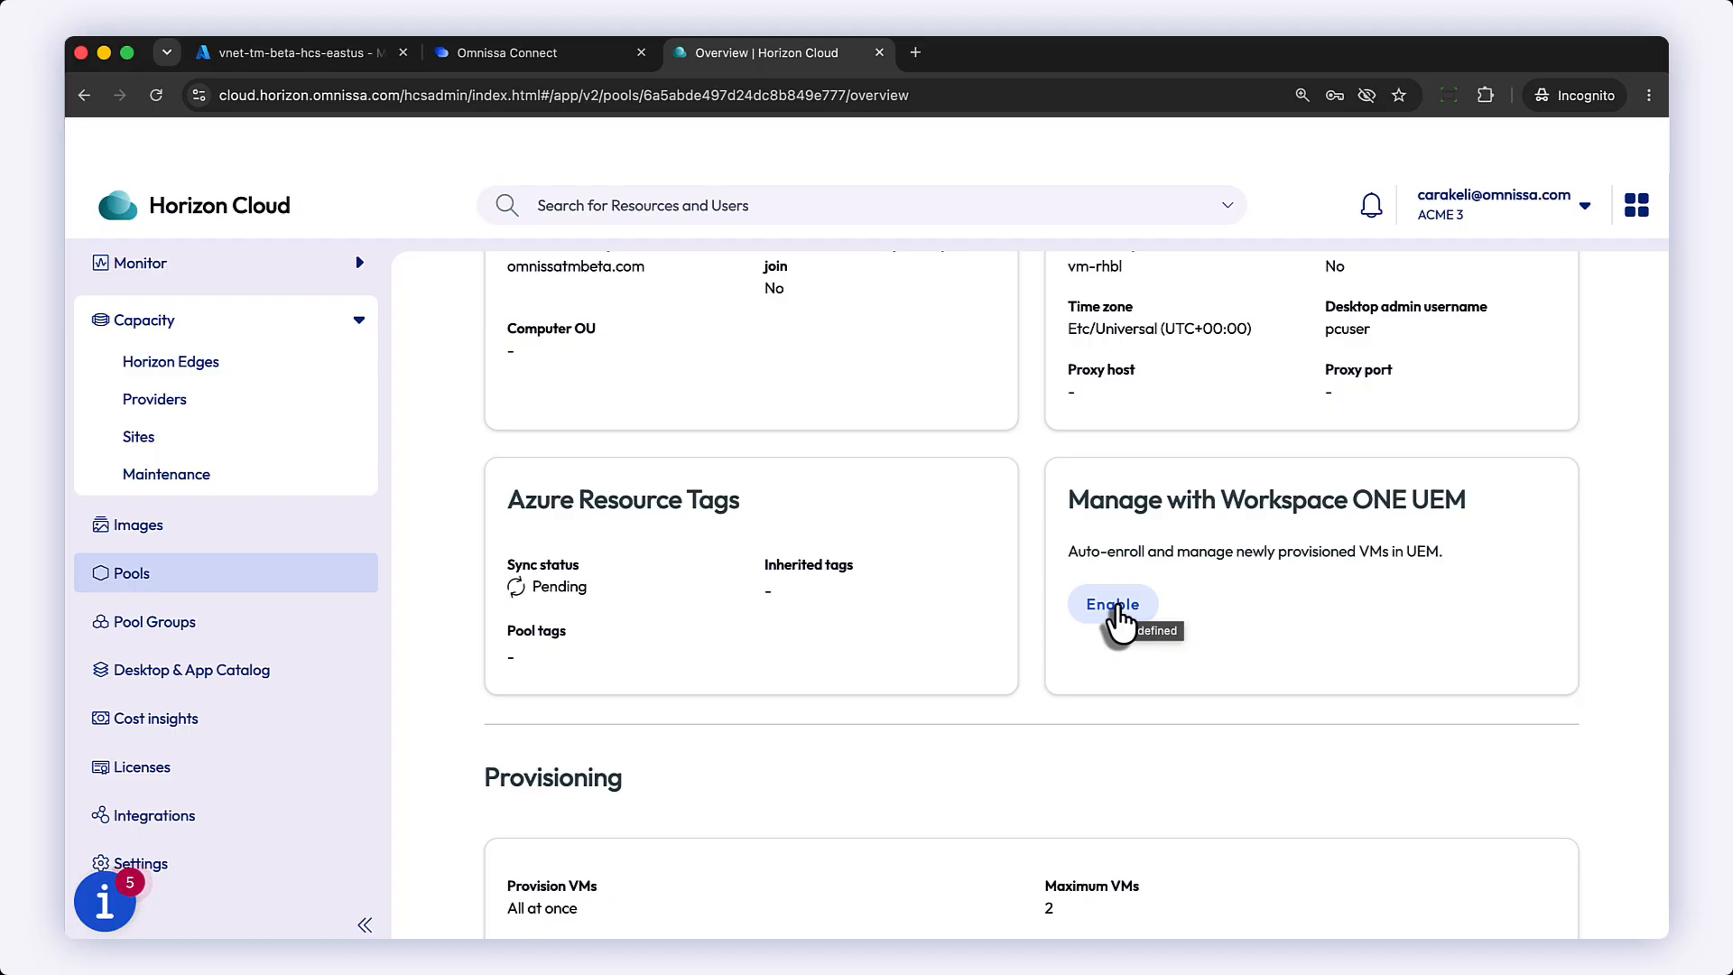
scroll(1105, 691, "up", 13)
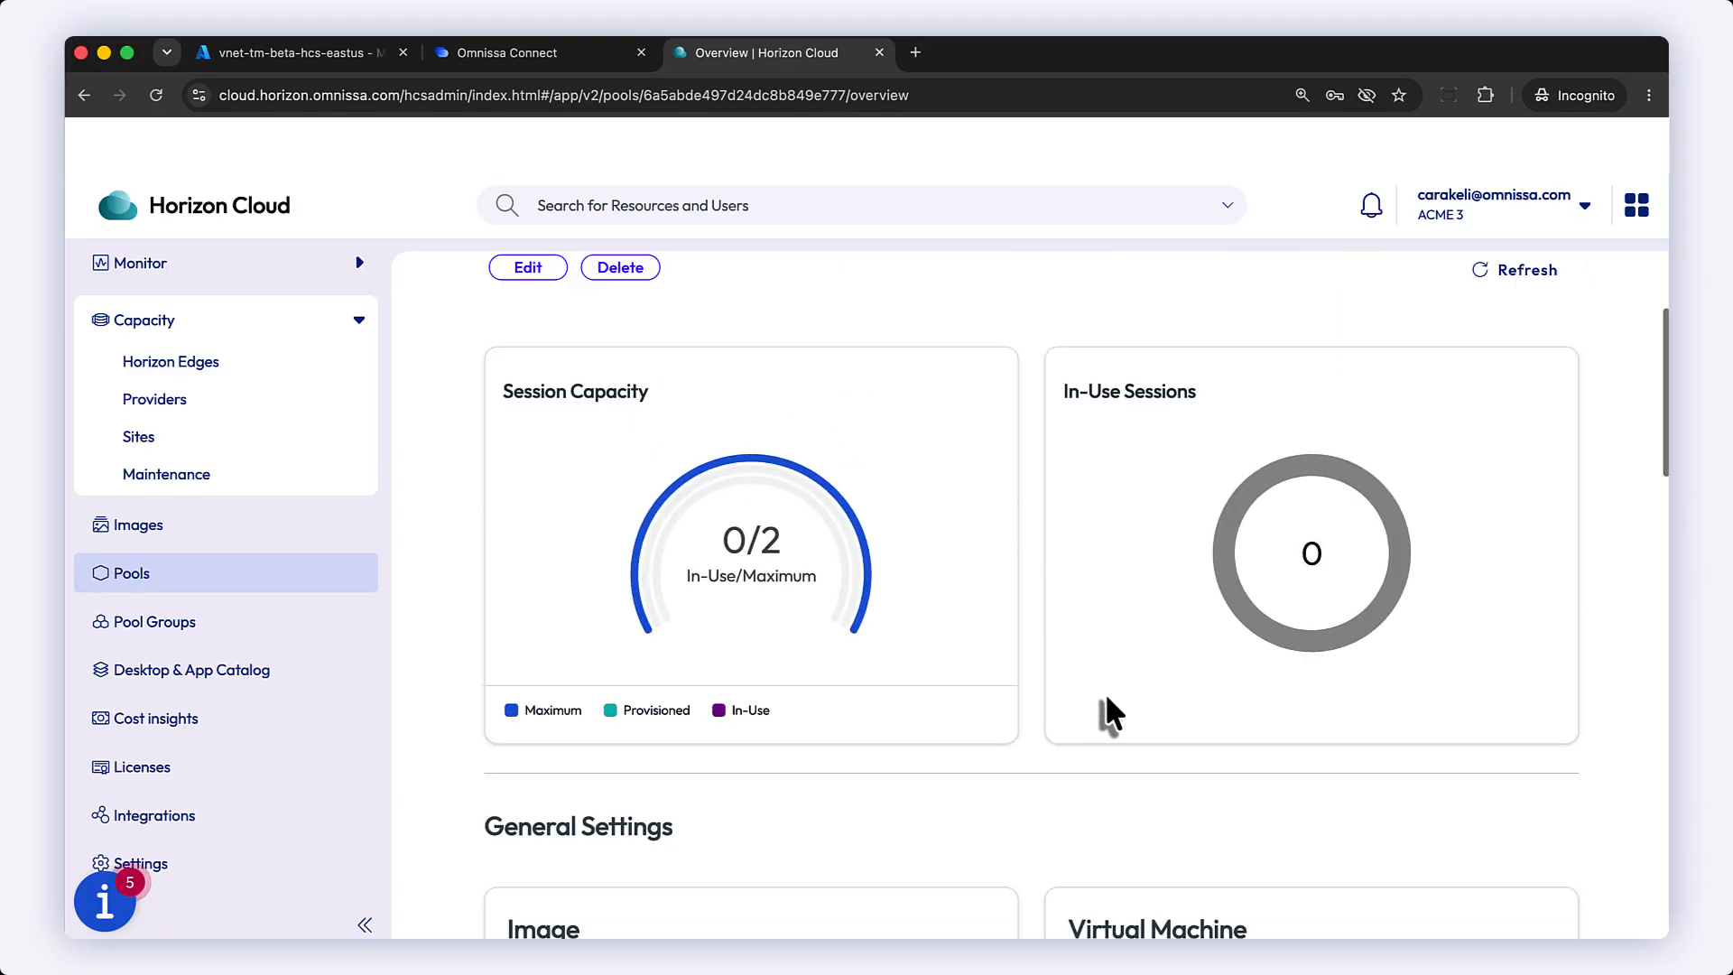
left_click(612, 440)
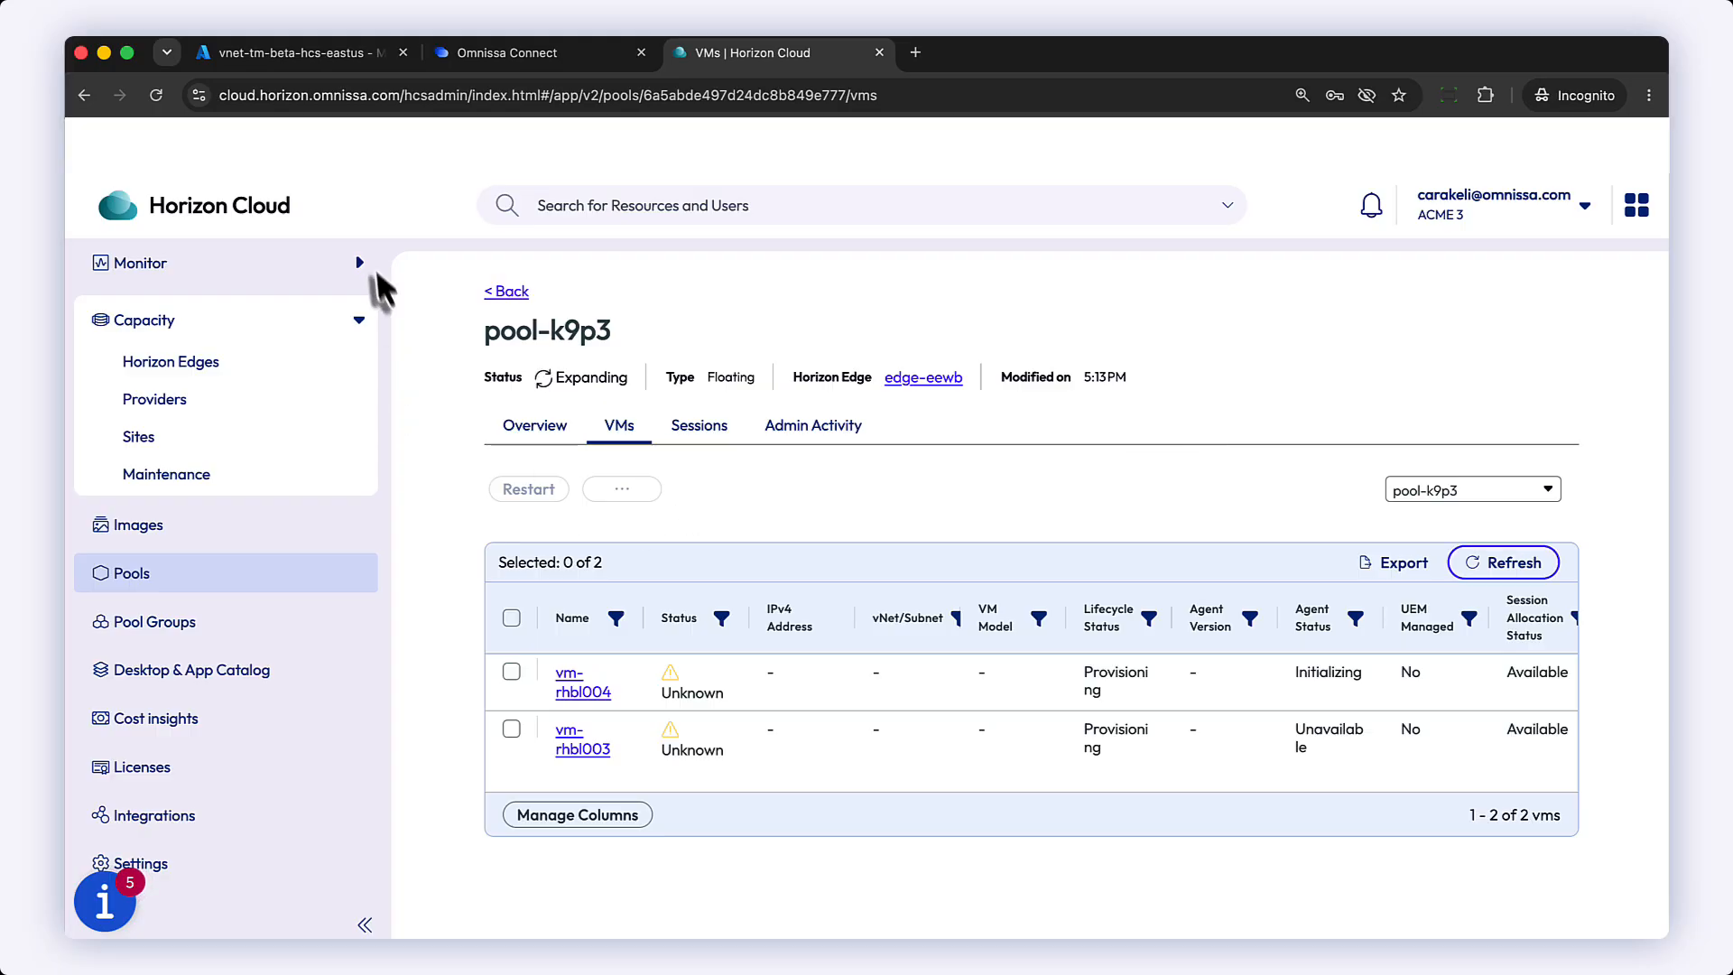
Step: Open the Activity Logs and review the recent admin events
left_click(357, 263)
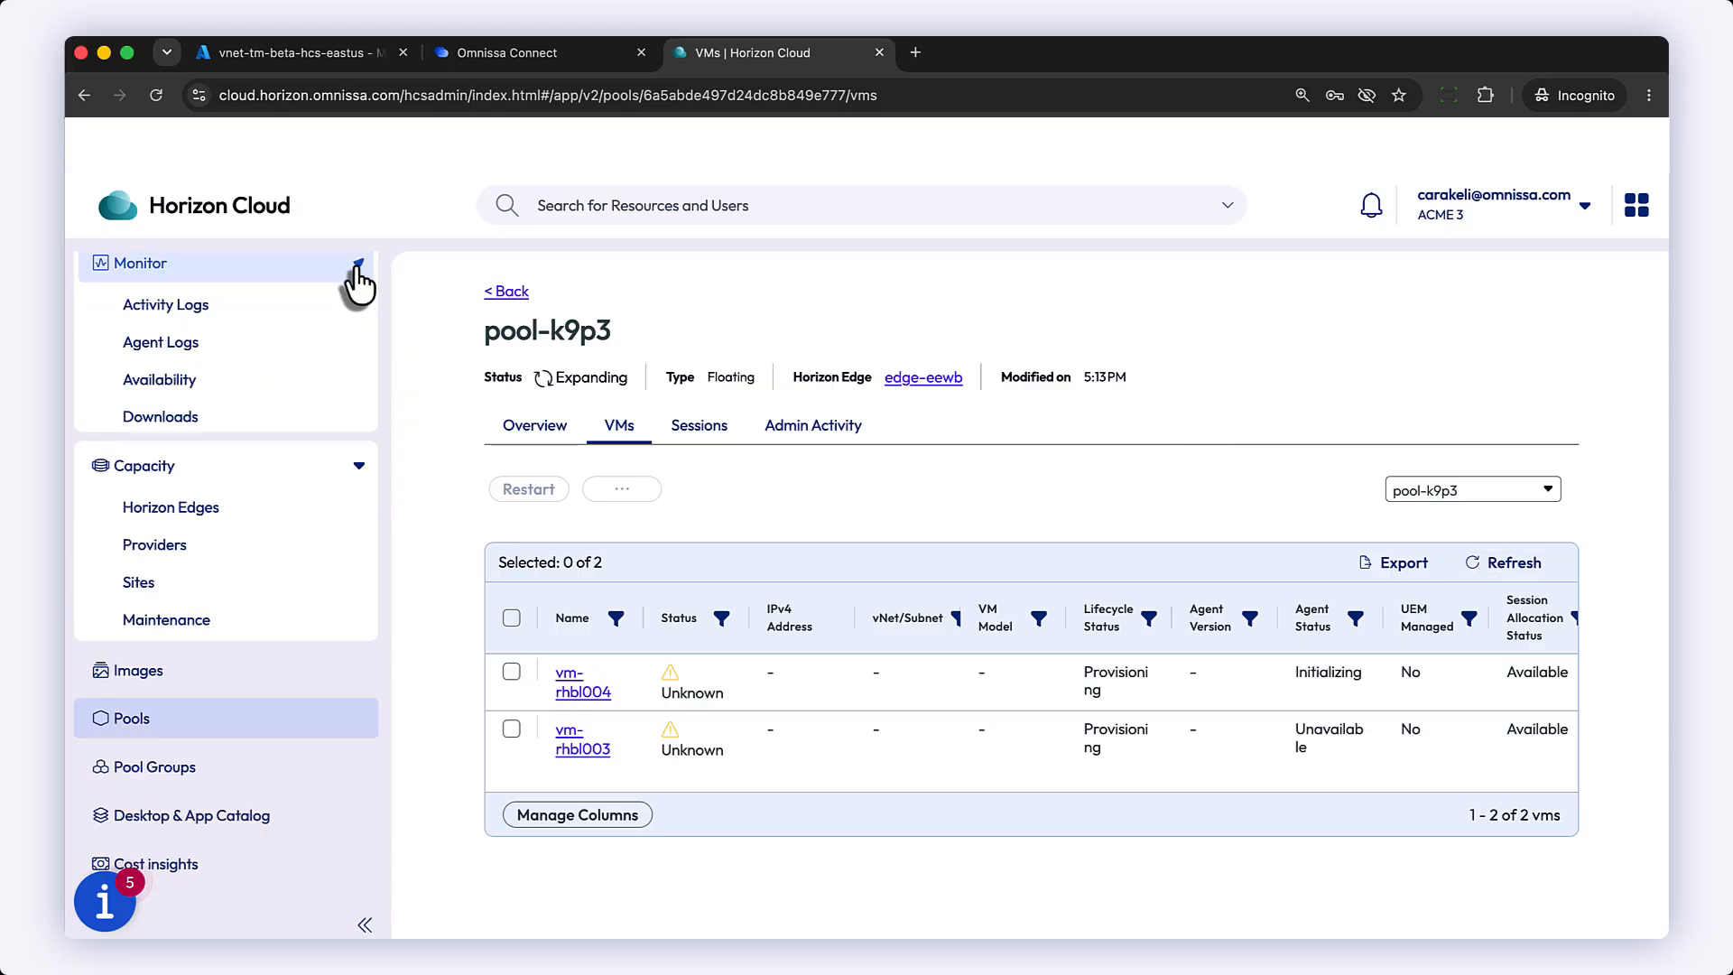
left_click(230, 306)
scroll(1612, 722, "down", 5)
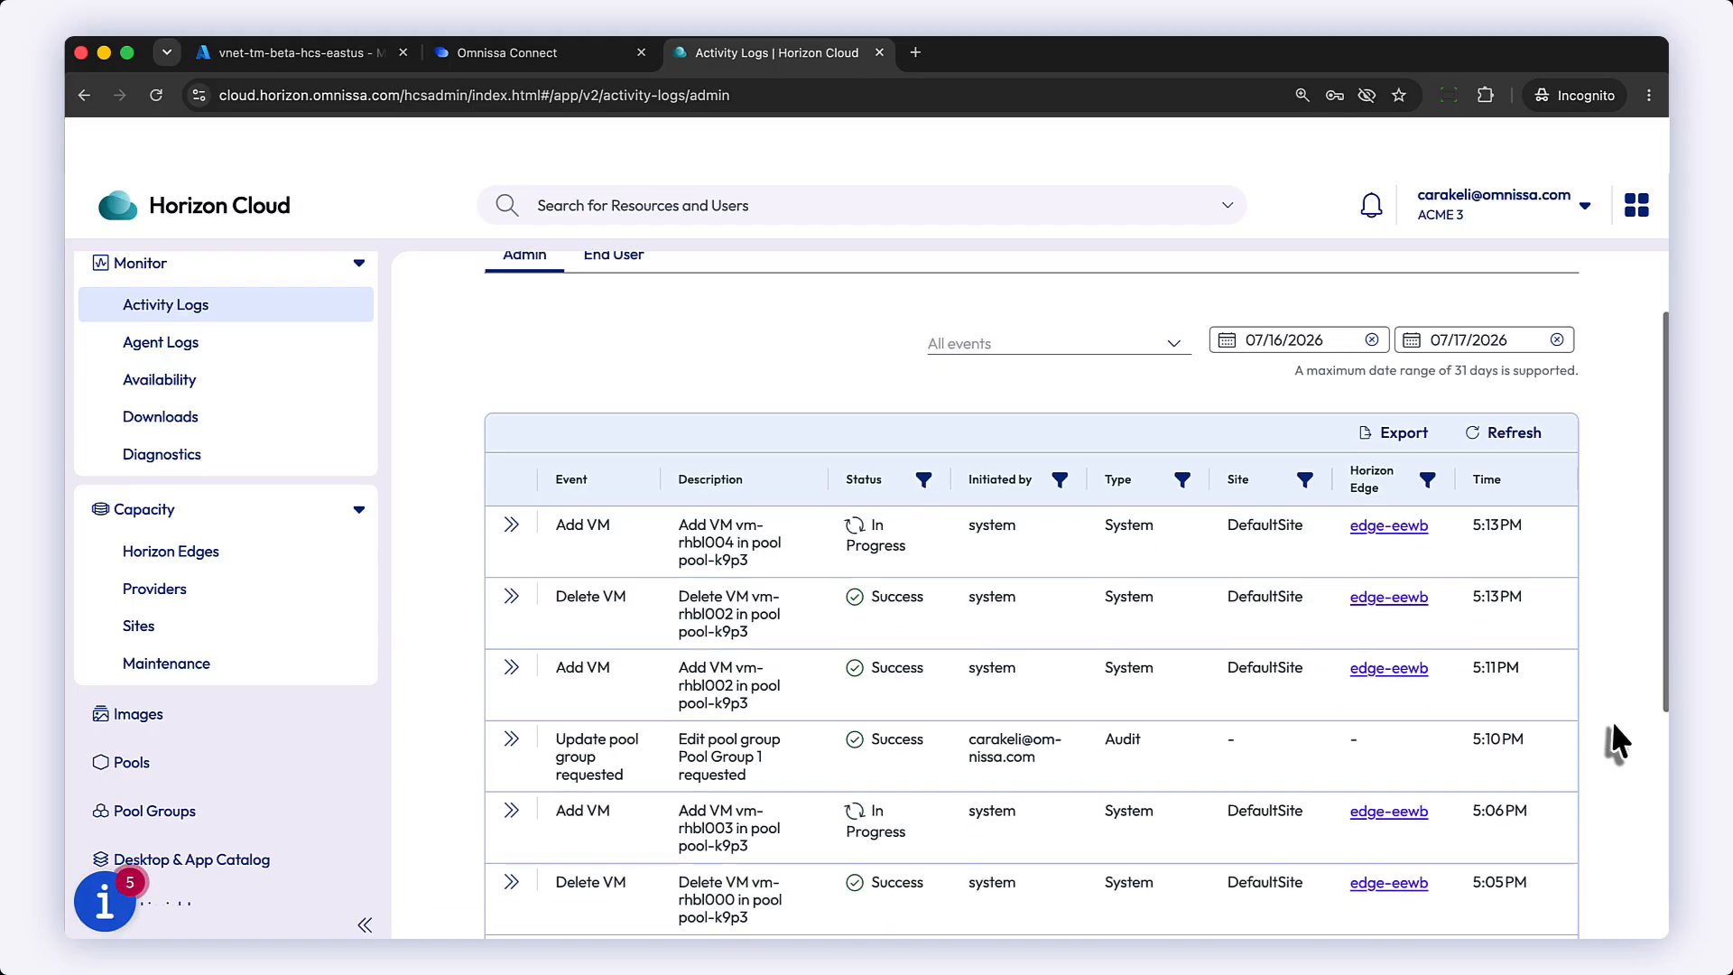
scroll(1612, 719, "down", 3)
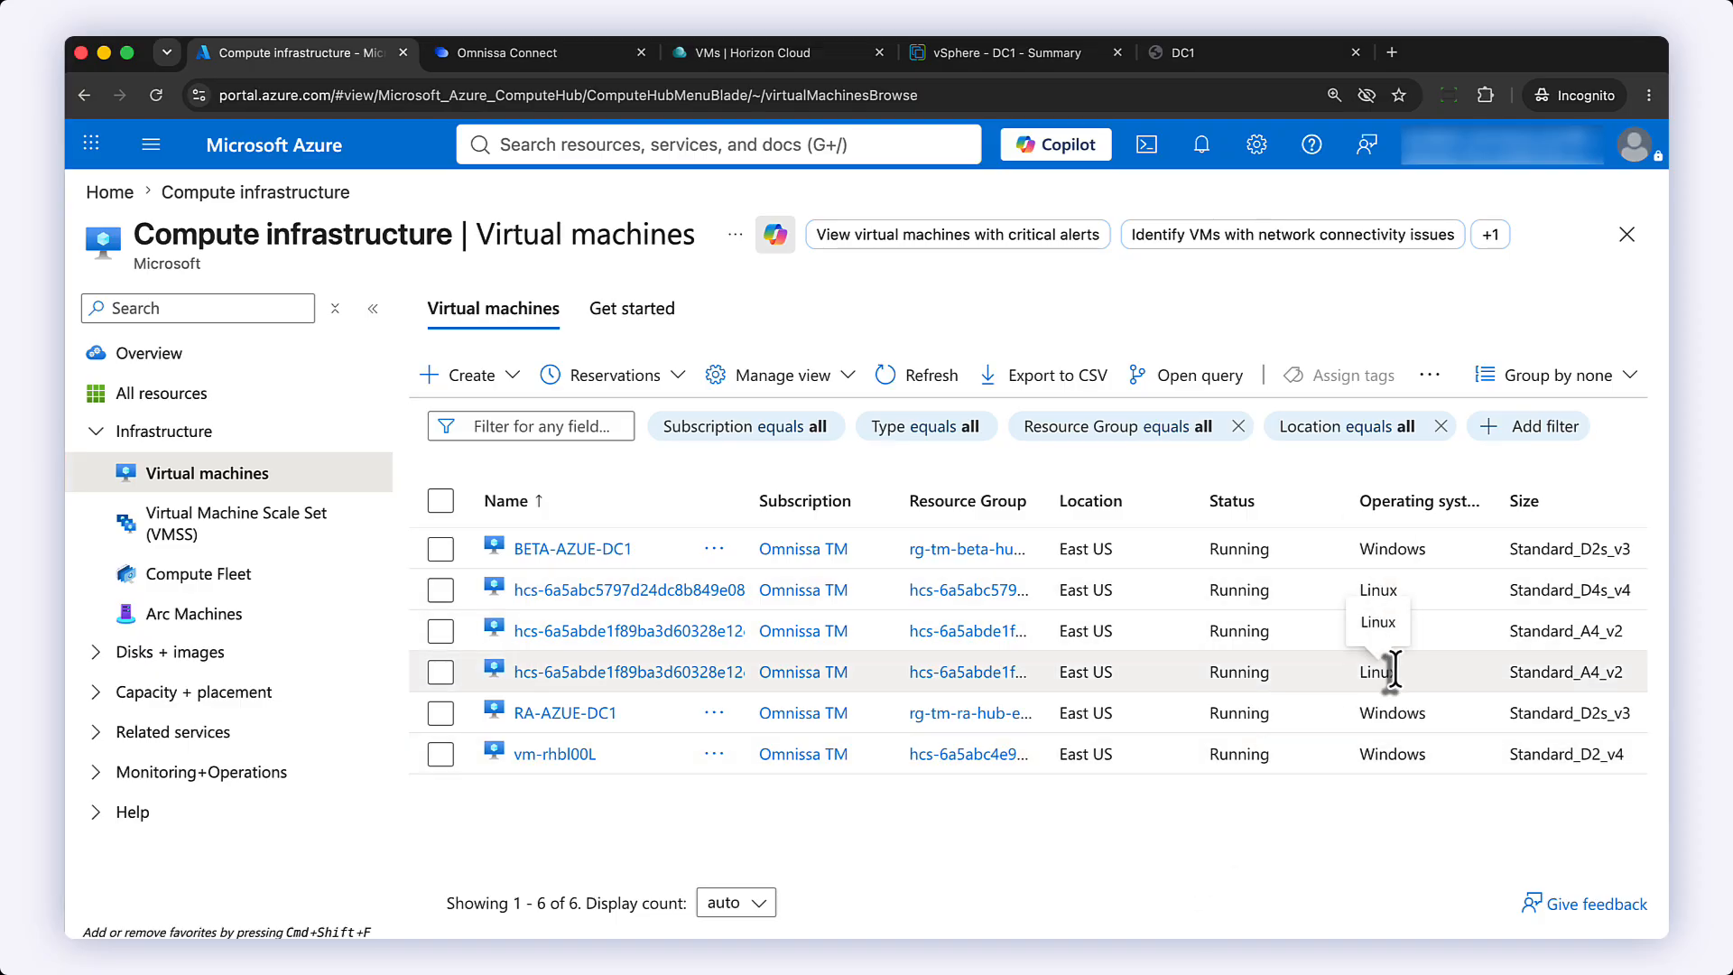
Step: Widen the Name column in the Azure virtual machines list
left_click_drag(748, 500, 1083, 501)
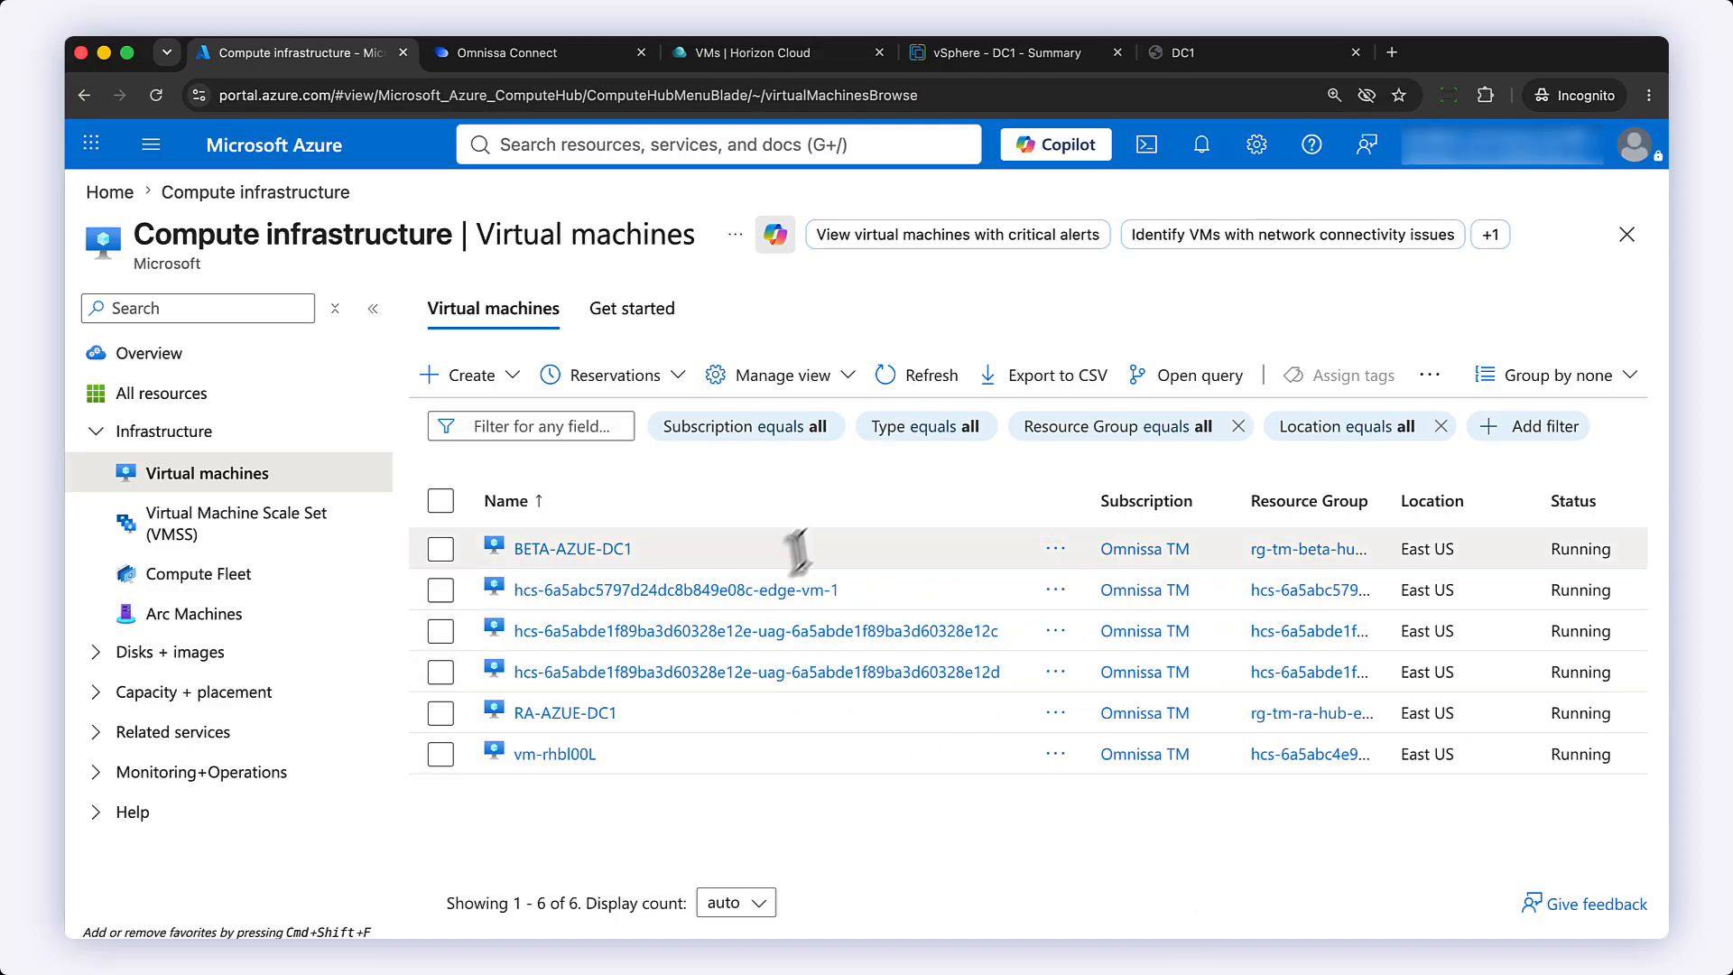